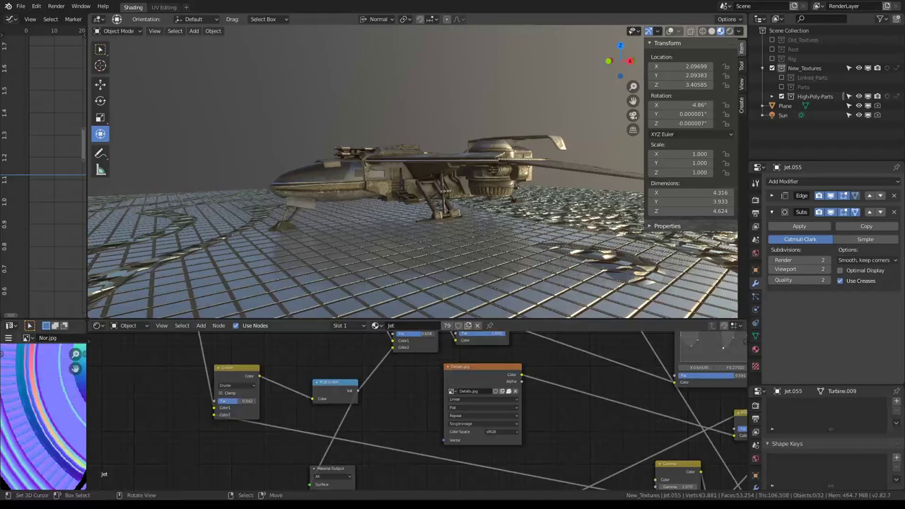
- Orbit around the detailed jet, selecting its cockpit glass and then its body to inspect them
mouse_move(526, 265)
middle_down()
mouse_move(470, 146)
mouse_move(507, 155)
mouse_move(289, 159)
mouse_move(337, 130)
mouse_move(434, 170)
mouse_move(452, 156)
mouse_move(368, 195)
mouse_move(424, 196)
mouse_move(433, 186)
middle_up()
click(368, 194)
mouse_move(672, 42)
middle_down()
mouse_move(424, 177)
mouse_move(399, 164)
mouse_move(412, 207)
mouse_move(439, 226)
mouse_move(421, 182)
mouse_move(460, 185)
middle_up()
scroll(425, 177, up, 3)
click(446, 215)
scroll(433, 195, down, 3)
scroll(421, 182, up, 5)
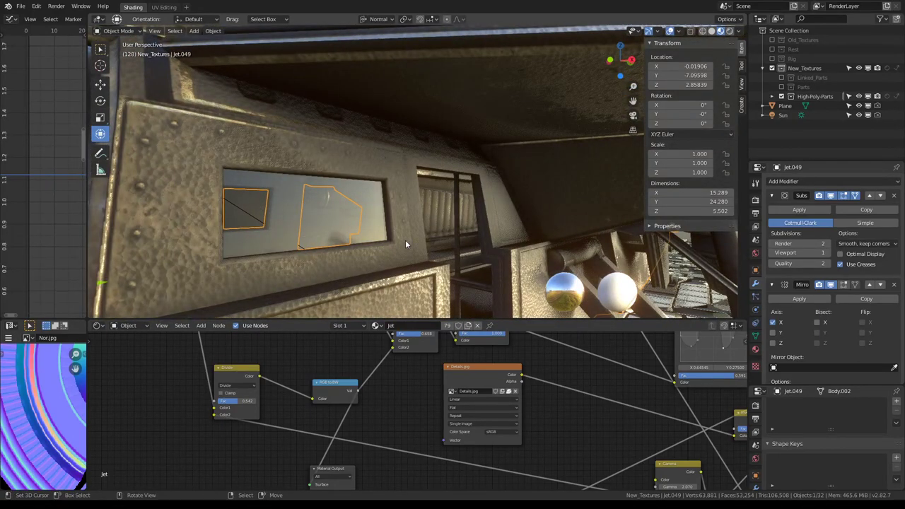
scroll(406, 244, down, 5)
middle_drag(405, 244, 425, 212)
key(alt+a)
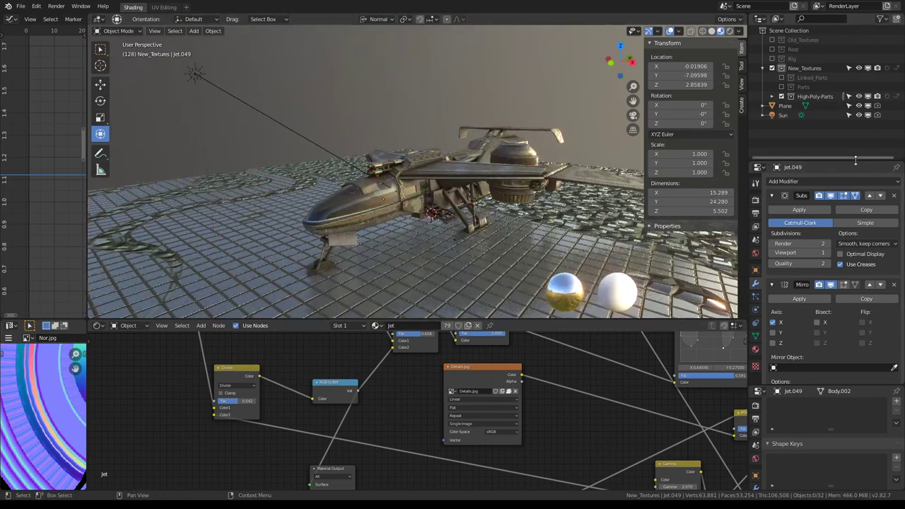
- Exclude the High-Poly-Parts collection from the scene, bringing it down to 23,922 vertices
drag(856, 162, 856, 282)
middle_drag(537, 167, 514, 168)
scroll(485, 168, up, 2)
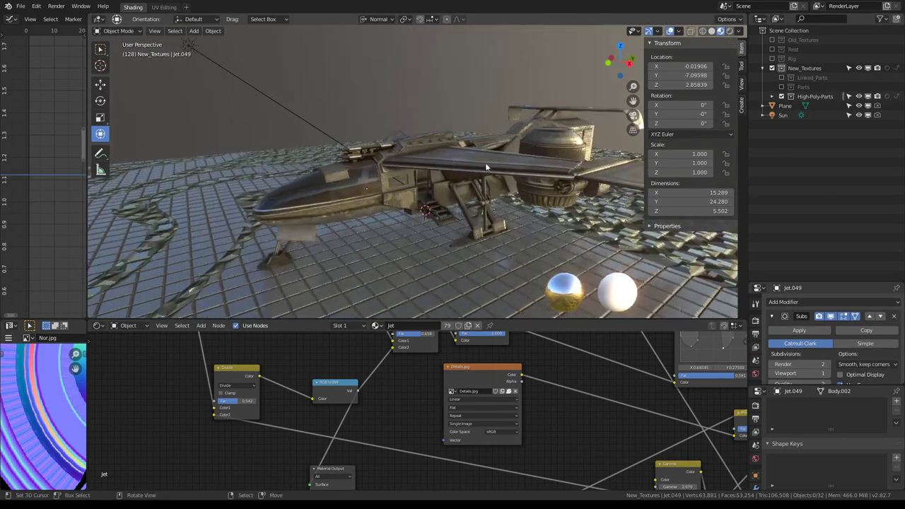
click(452, 155)
middle_drag(451, 156, 459, 143)
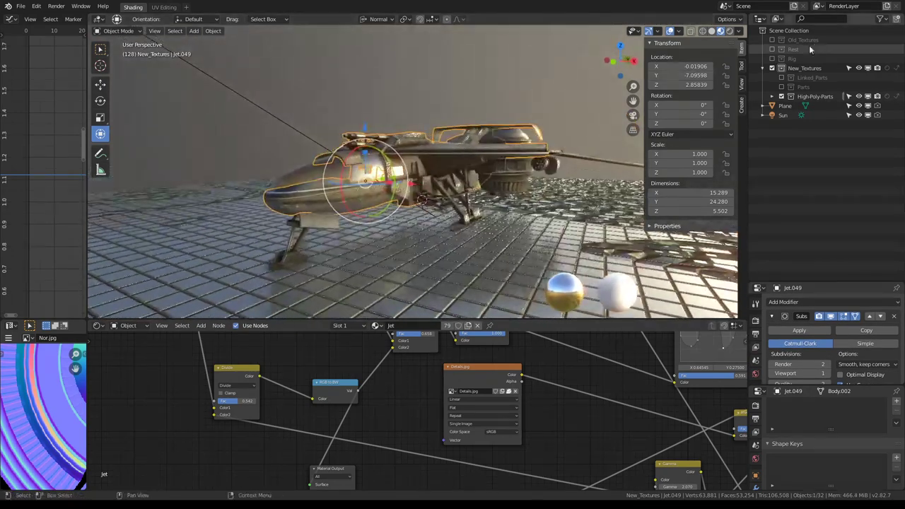
click(795, 69)
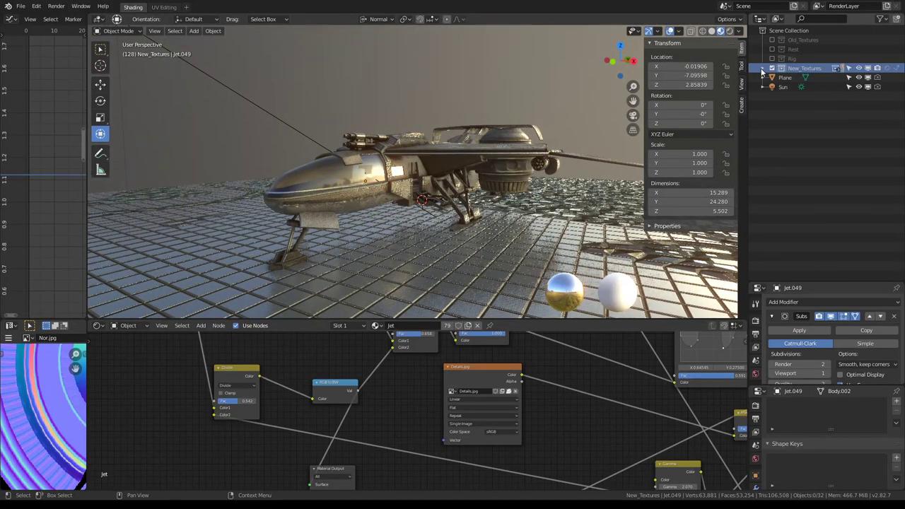
click(781, 96)
- Include the Parts collection so the lighter jet appears, and look it over
click(782, 87)
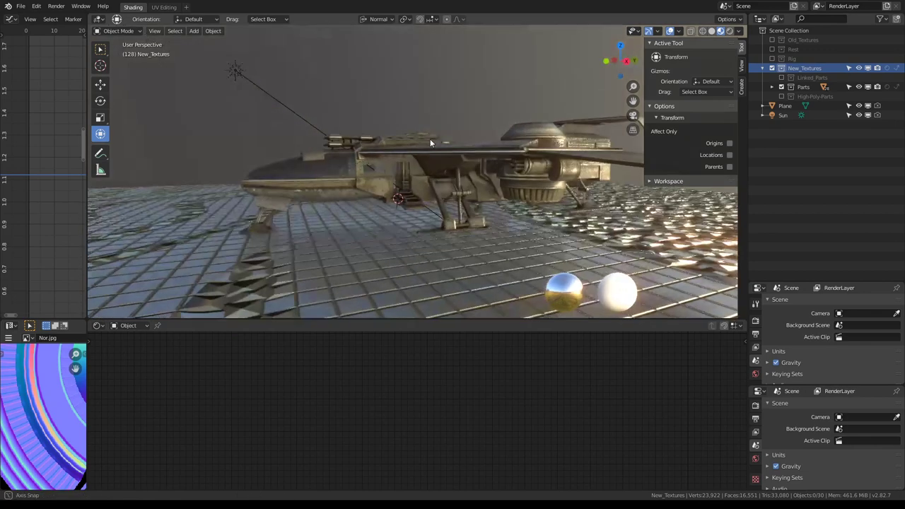
middle_drag(430, 139, 495, 212)
click(602, 270)
key(alt+a)
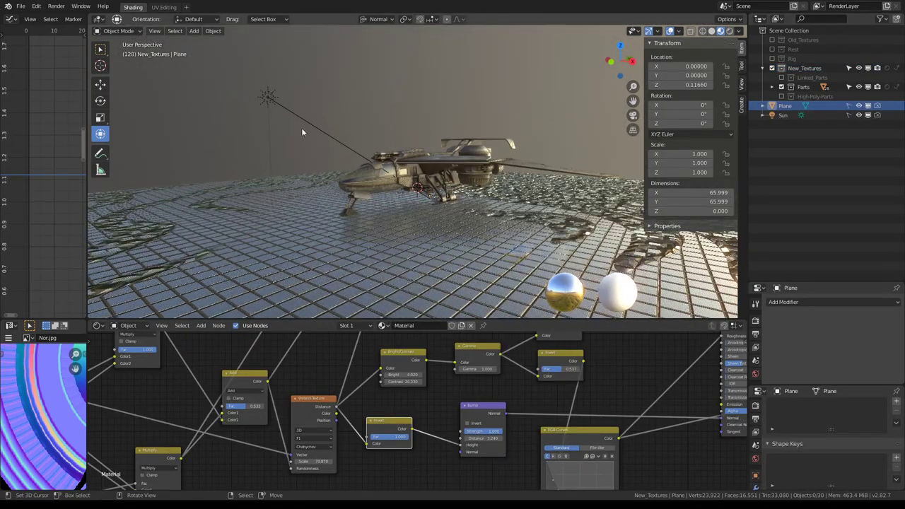
click(368, 141)
middle_drag(454, 145, 601, 149)
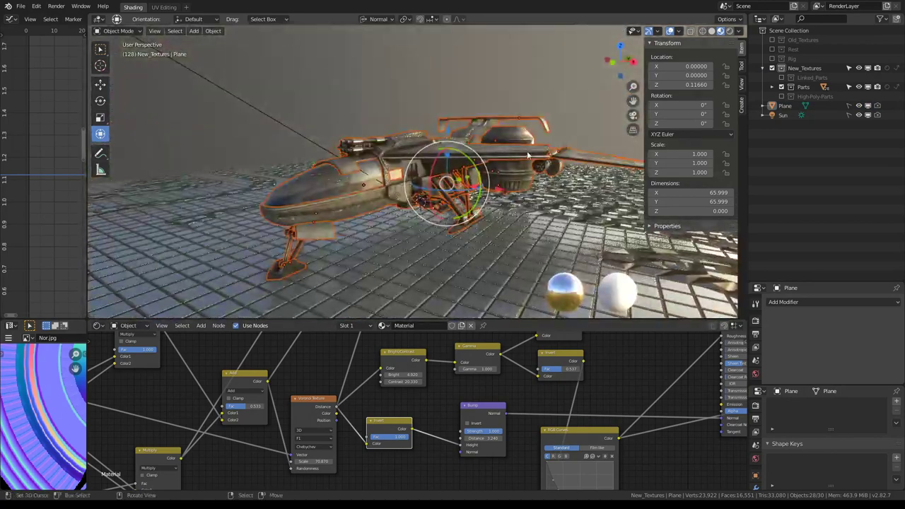
- Add a new collection under New_Textures named Low-Poly_Parts, then select all 28 jet parts
click(822, 68)
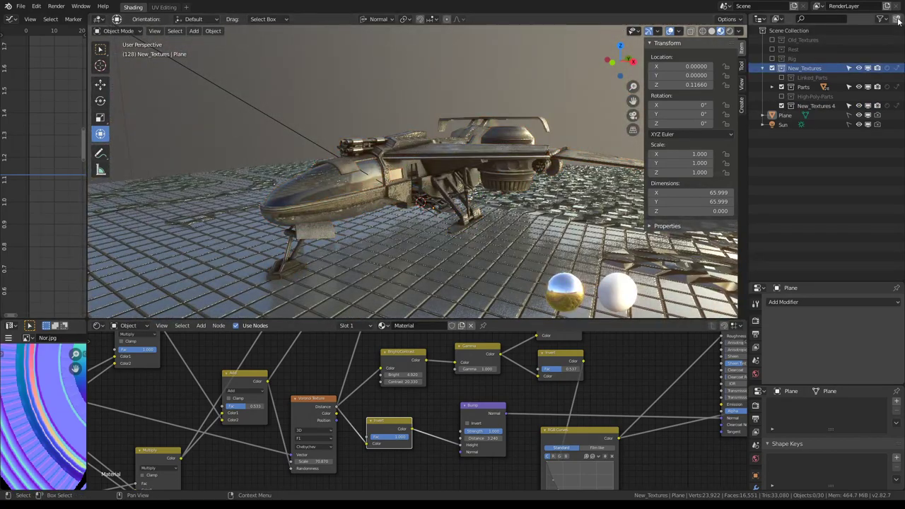
mouse_move(817, 105)
mouse_down()
mouse_move(811, 96)
mouse_move(814, 105)
mouse_up()
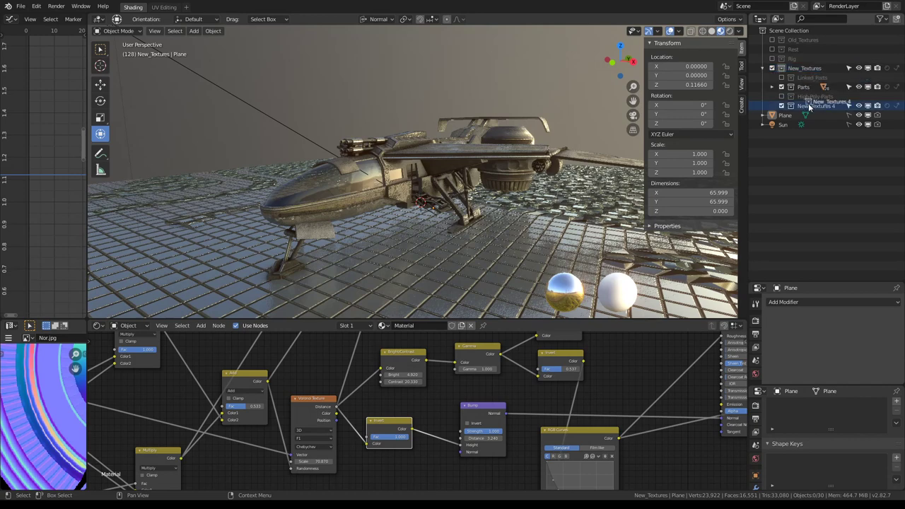
double_click(817, 106)
text(Low-Poly_Parts)
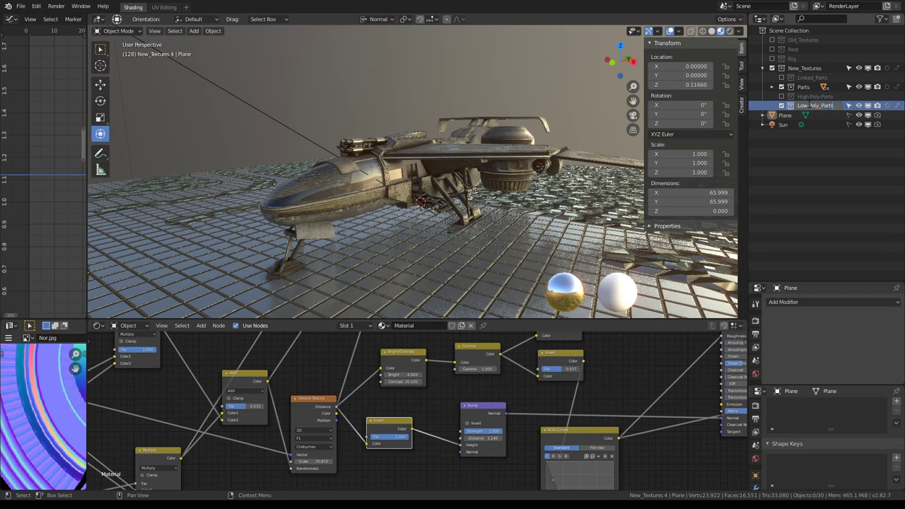
key(a)
middle_drag(434, 91, 522, 161)
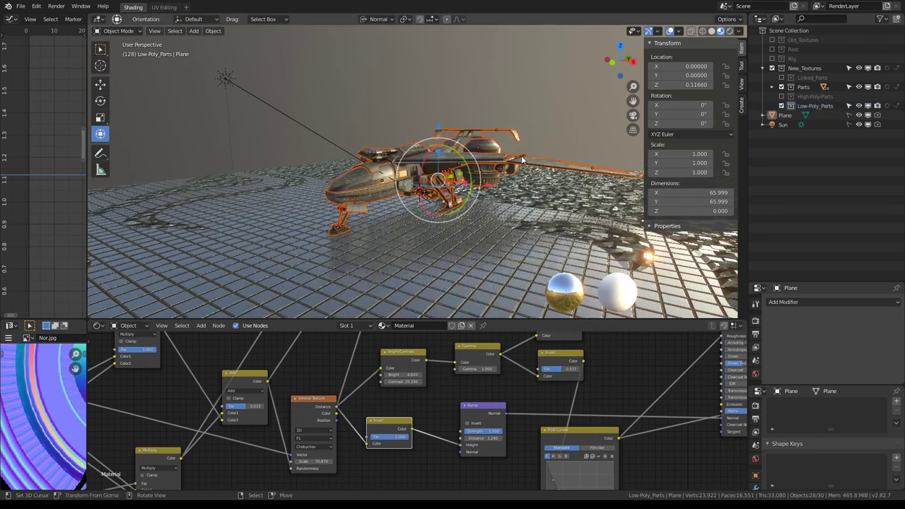
- Duplicate the jet parts in place and move the copies into Low-Poly_Parts
key(shift+d)
right_click(503, 164)
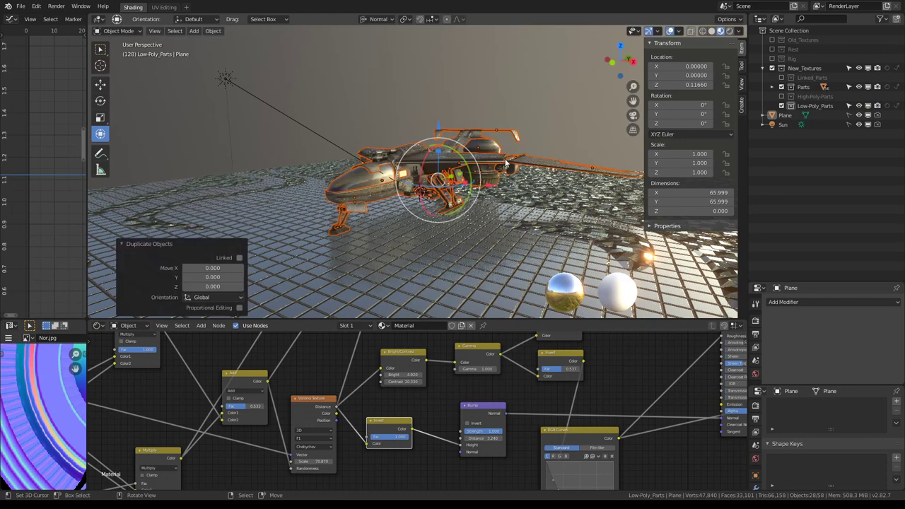
key(m)
mouse_move(467, 201)
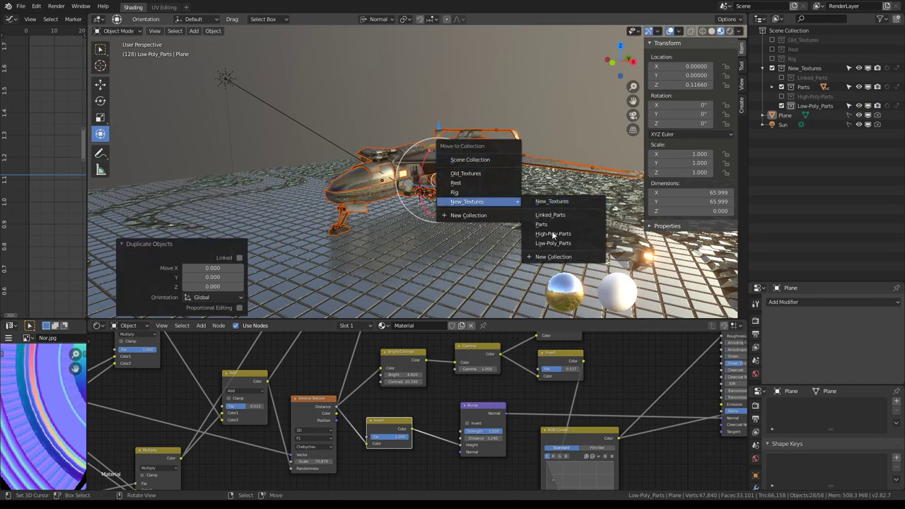
click(553, 243)
click(781, 87)
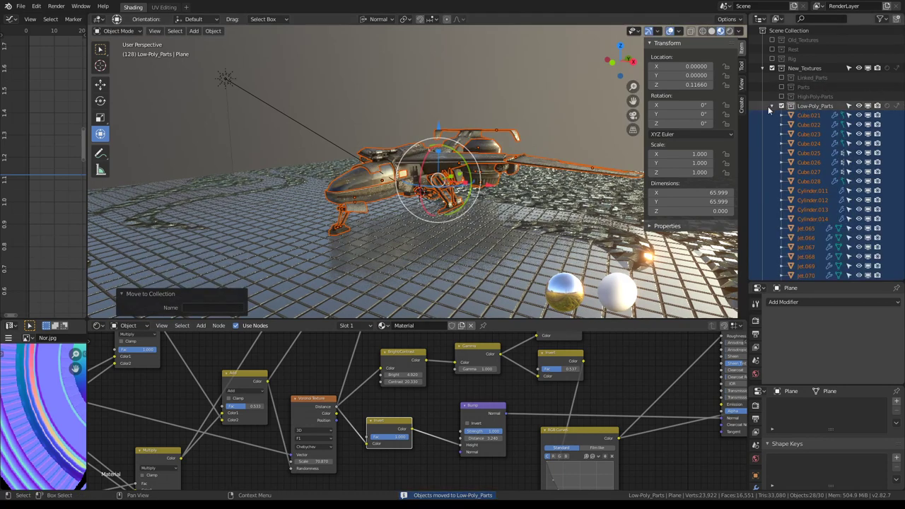
click(771, 106)
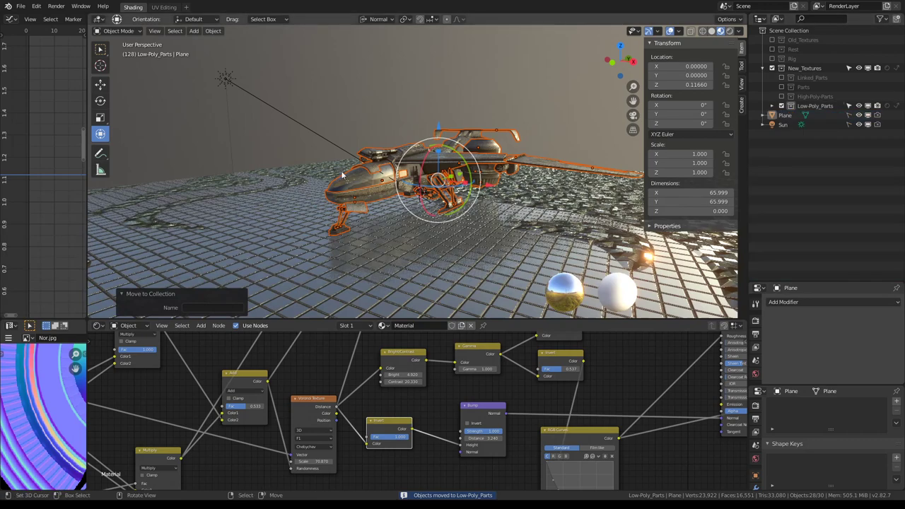
scroll(518, 206, down, 5)
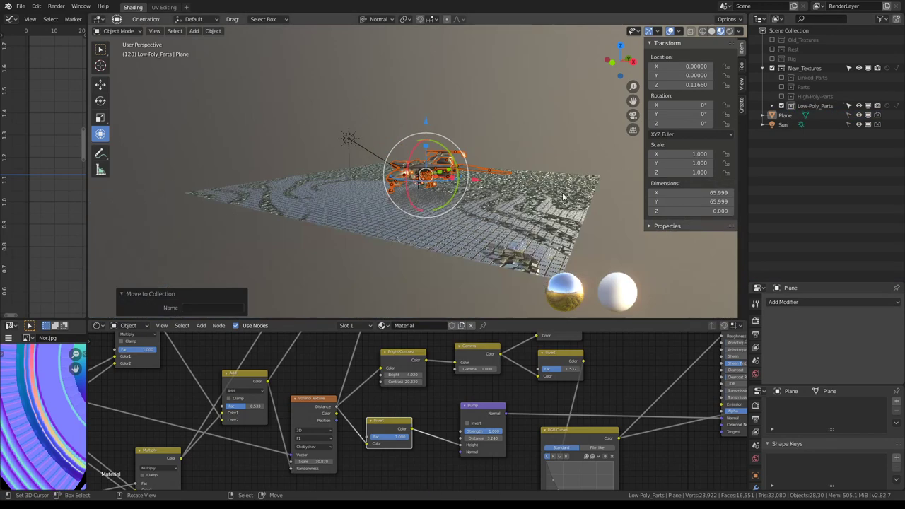
scroll(564, 196, up, 4)
scroll(391, 159, up, 3)
- Make the copied objects single-user for both object and data
shift+middle_drag(391, 169, 727, 168)
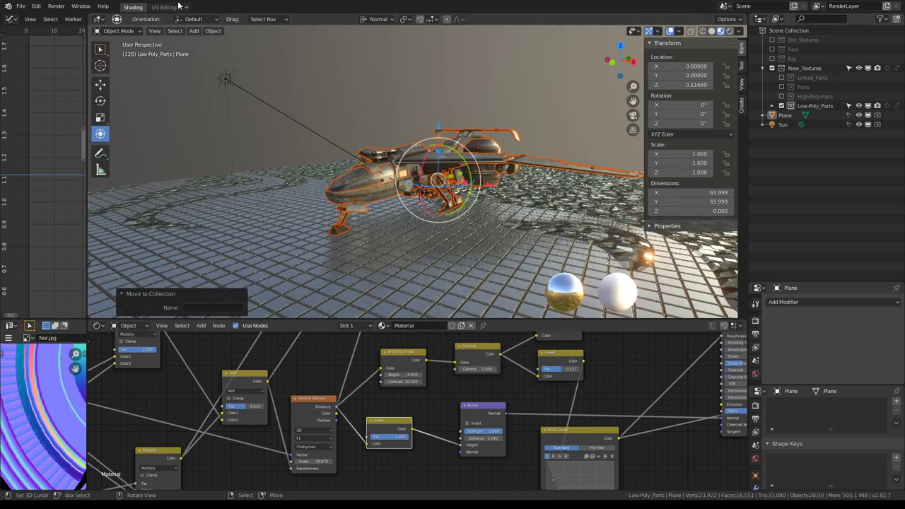
click(213, 30)
mouse_move(227, 177)
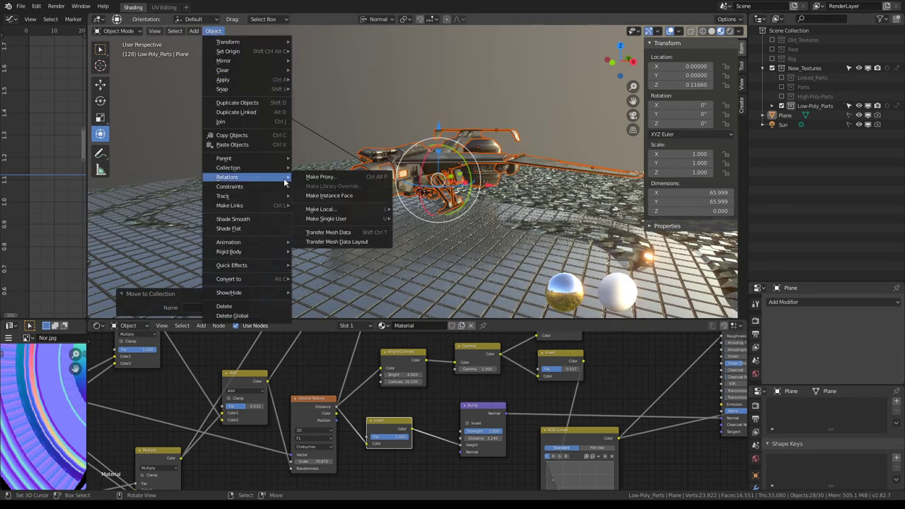
mouse_move(326, 219)
click(421, 224)
click(421, 224)
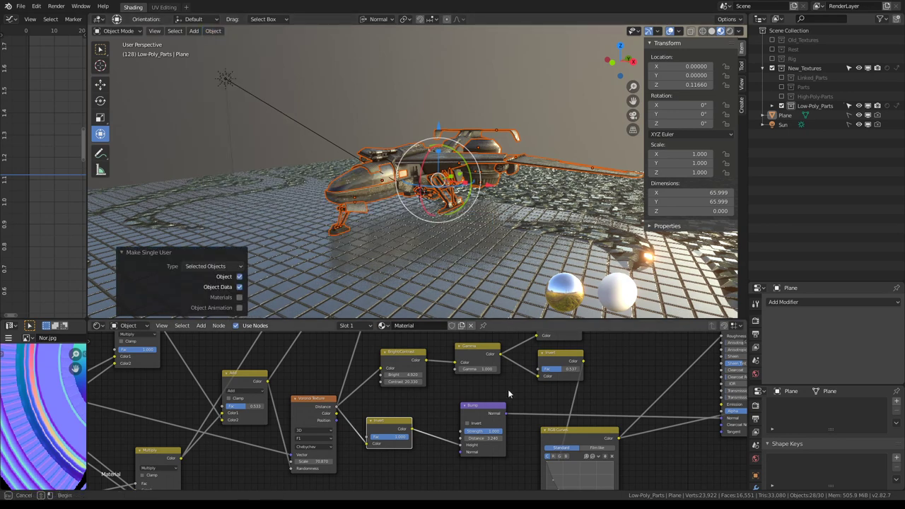
- Select the undercarriage strut Cube.021 and bring up its properties, showing world and surface settings
key(alt+a)
click(431, 188)
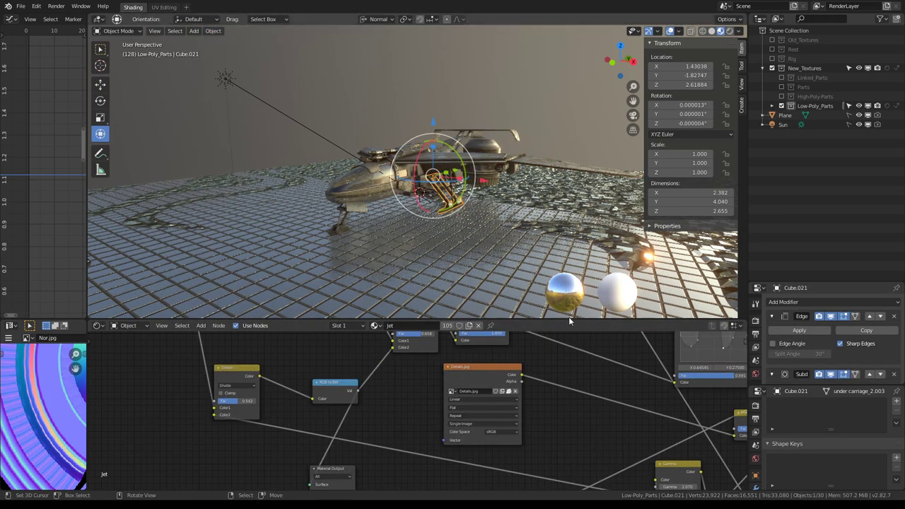
click(756, 460)
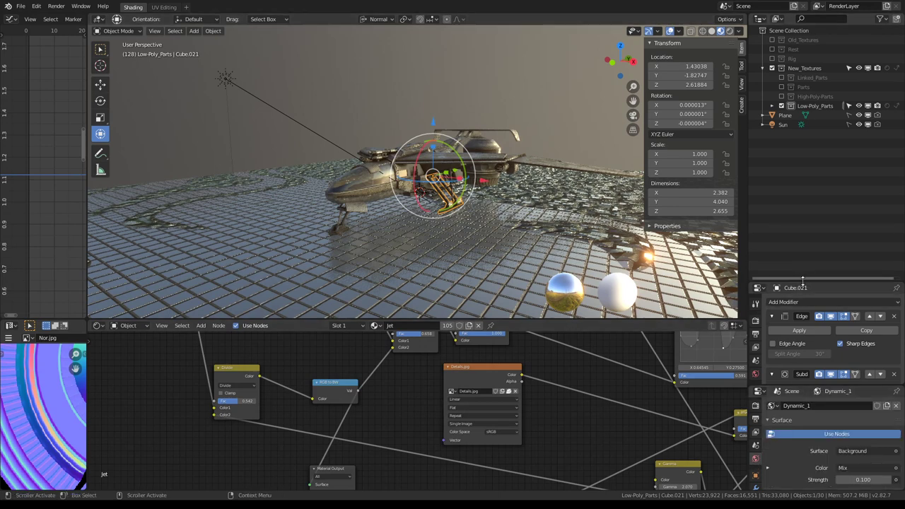
drag(803, 282, 802, 202)
click(755, 292)
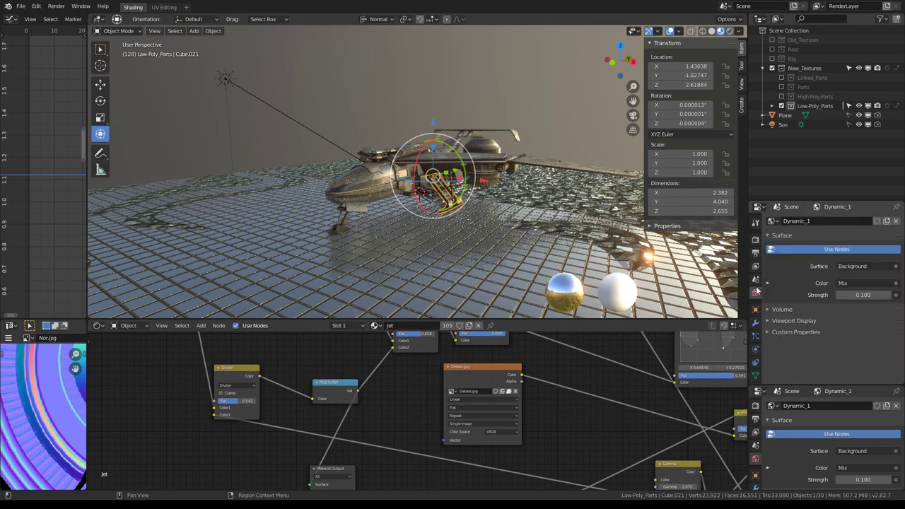
scroll(460, 177, up, 5)
mouse_move(460, 177)
middle_down()
mouse_move(484, 152)
mouse_move(434, 165)
mouse_move(466, 167)
middle_up()
scroll(452, 160, down, 3)
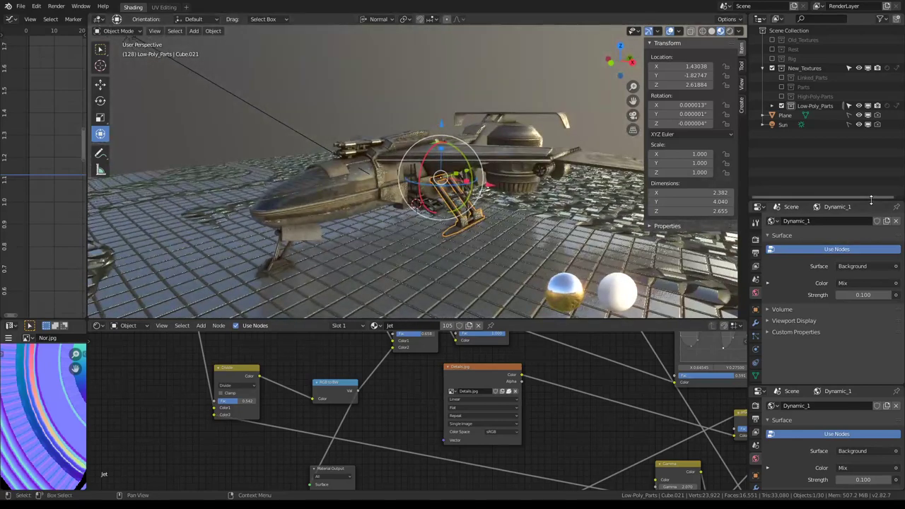
drag(872, 200, 872, 223)
- Remove the Jet material from the strut Cube.021
click(757, 347)
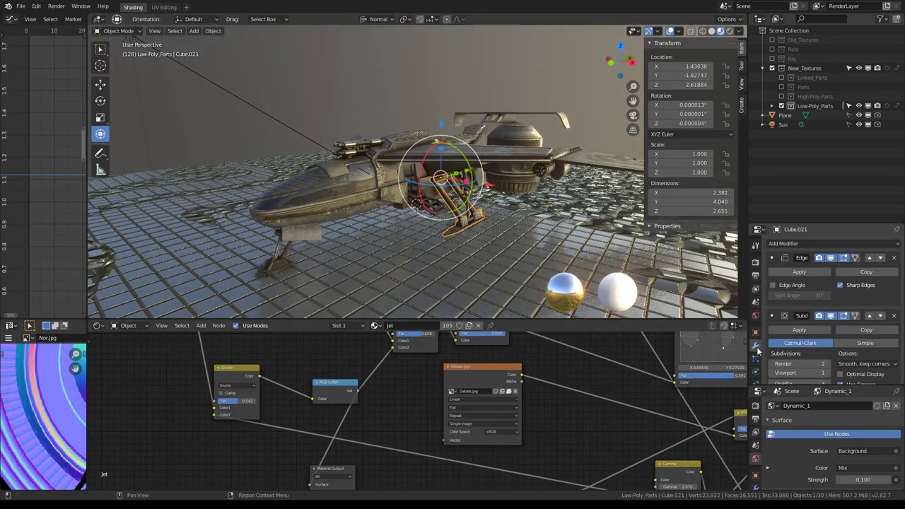
click(756, 359)
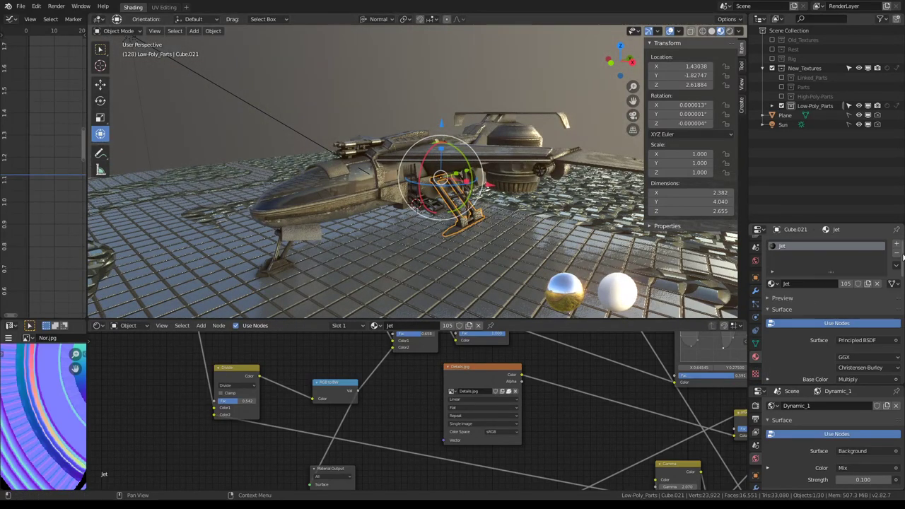
click(899, 253)
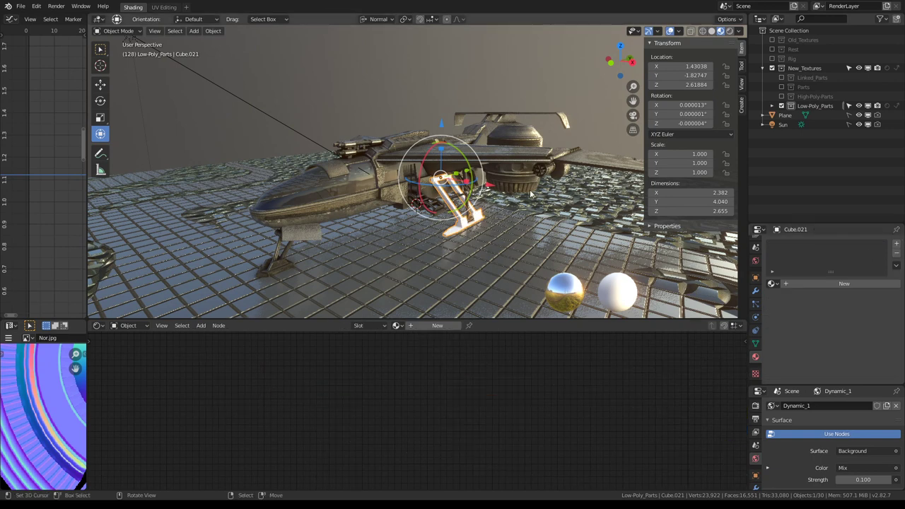
- Select the whole jet and link the strut's materials to every part with Ctrl+L
click(530, 189)
key(a)
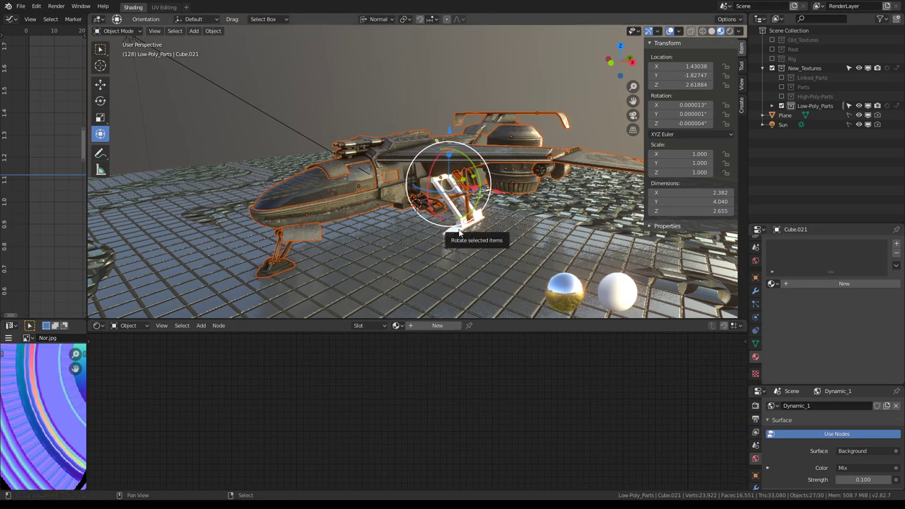
key(ctrl+l)
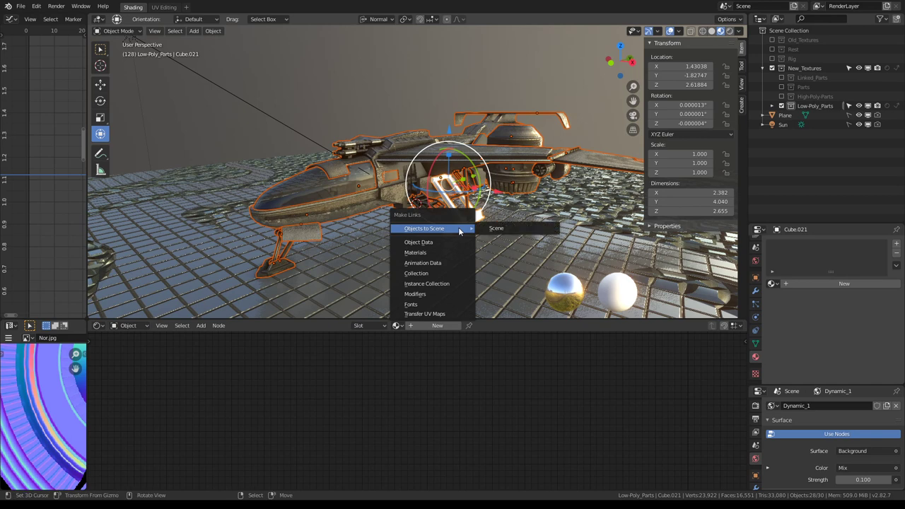
click(438, 253)
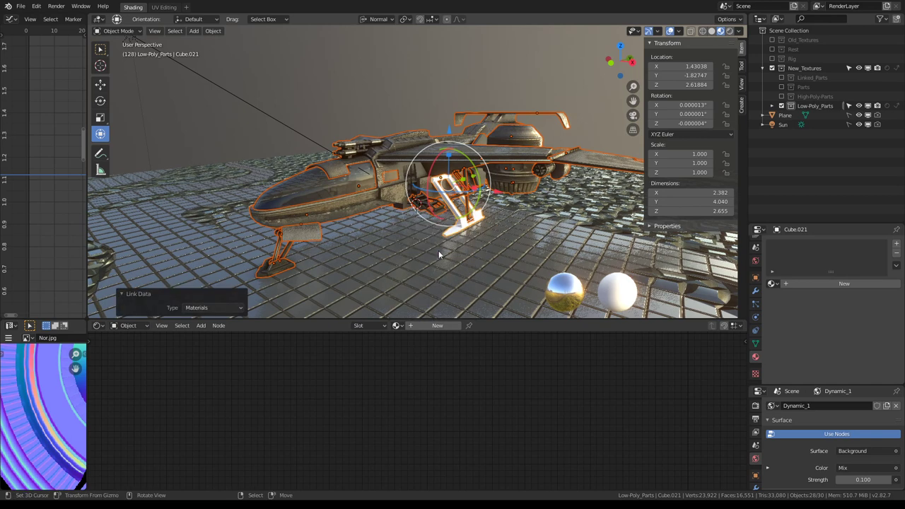
key(ctrl+l)
click(383, 195)
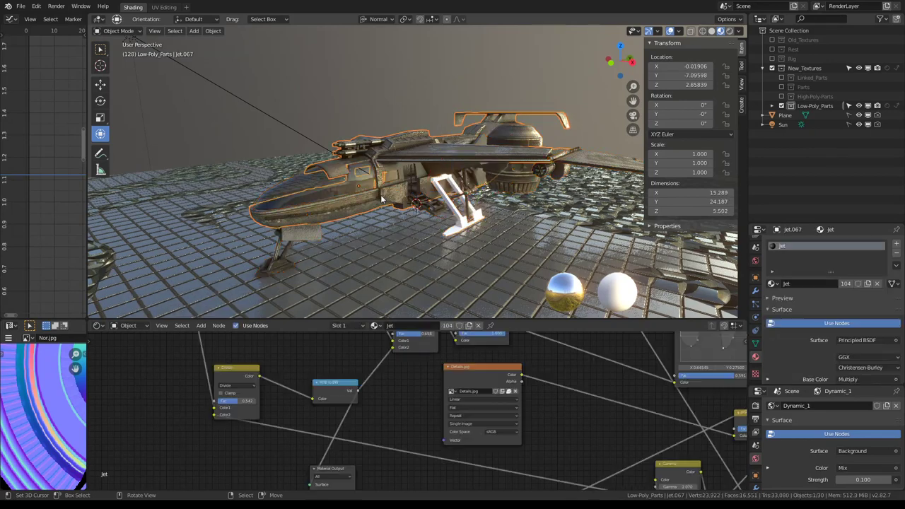
- Remove the Jet material from the body jet.067 and give it a new empty material slot
click(368, 185)
click(898, 255)
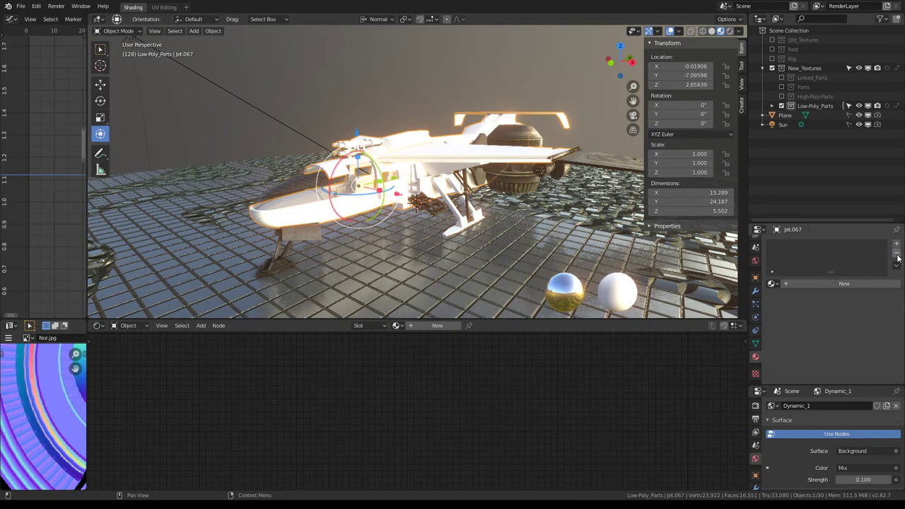
click(470, 221)
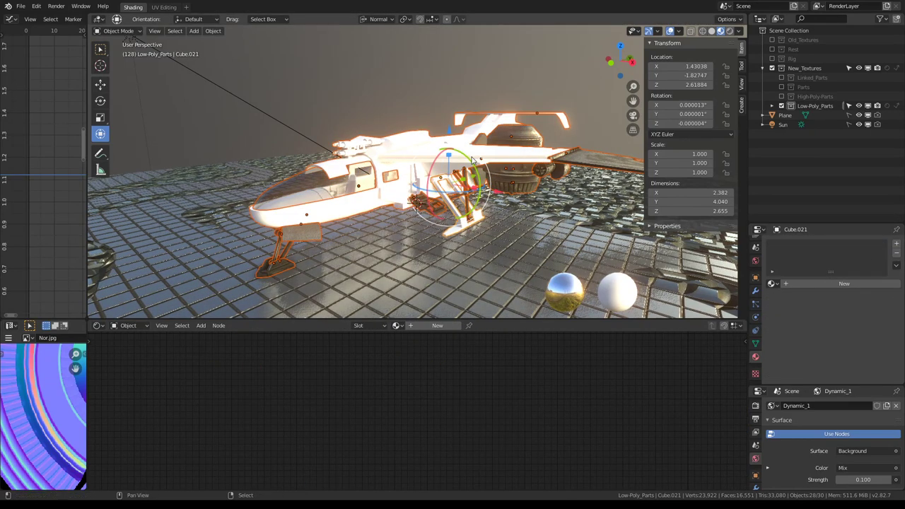
click(444, 147)
click(897, 244)
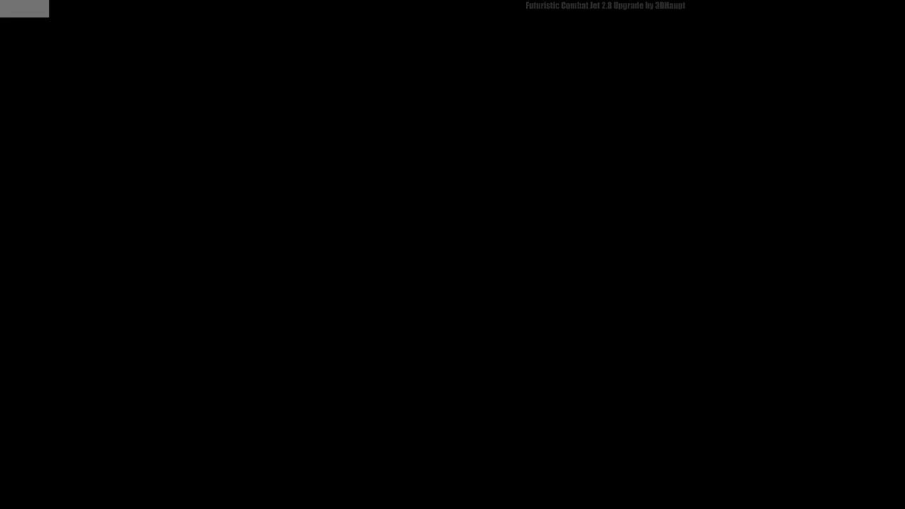
- Name the new material Low and link it to all selected jet parts
key(Return)
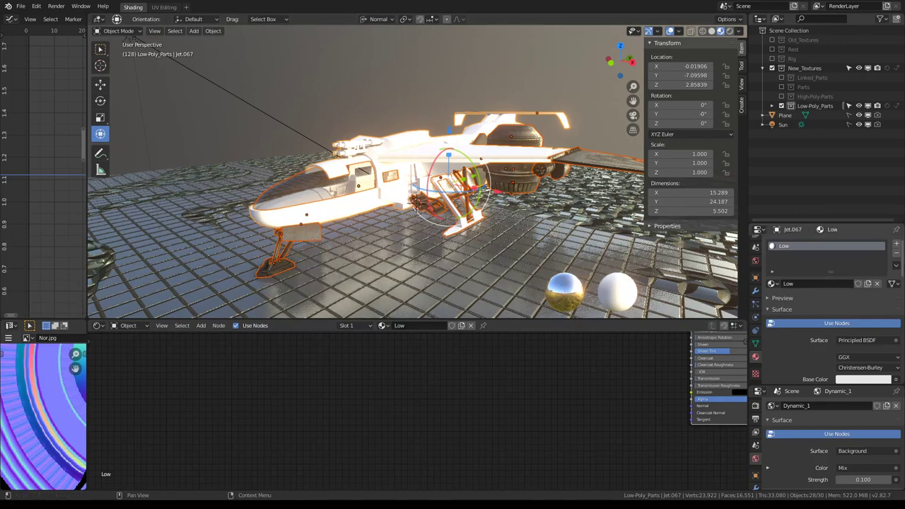
middle_drag(502, 190, 424, 124)
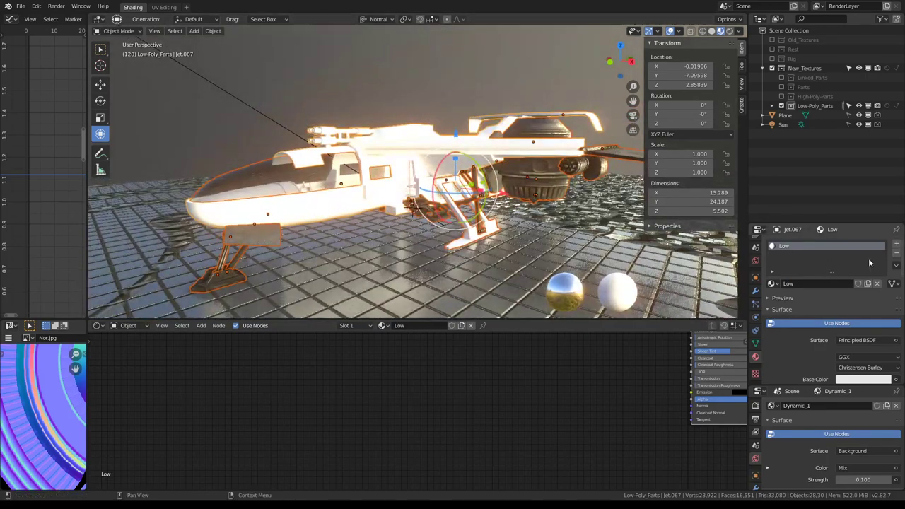
key(ctrl+l)
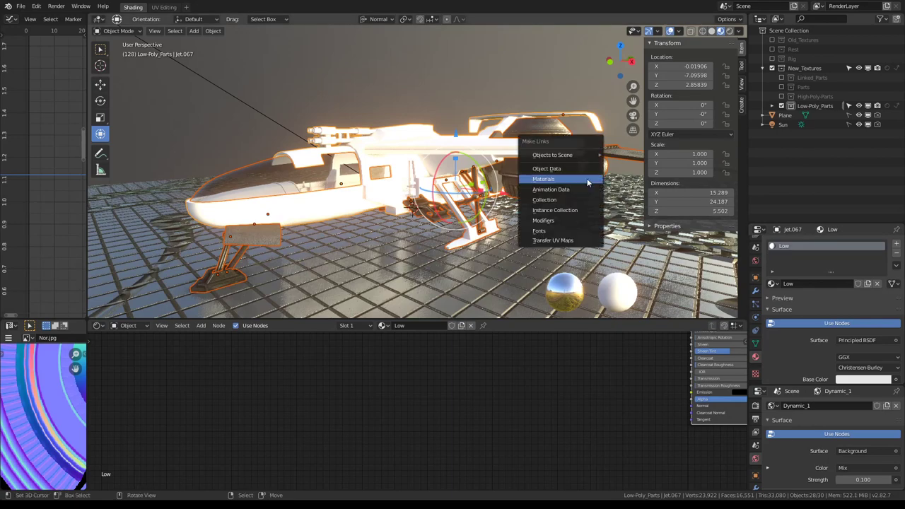
click(587, 178)
- Darken the Low material's base colour to grey, Value 0.425
click(285, 168)
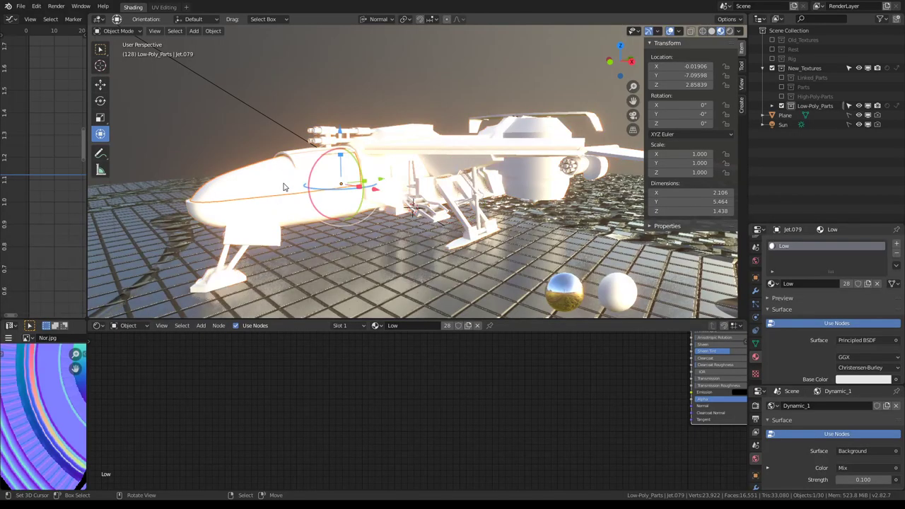
mouse_move(285, 167)
middle_down()
mouse_move(265, 163)
mouse_move(396, 234)
middle_up()
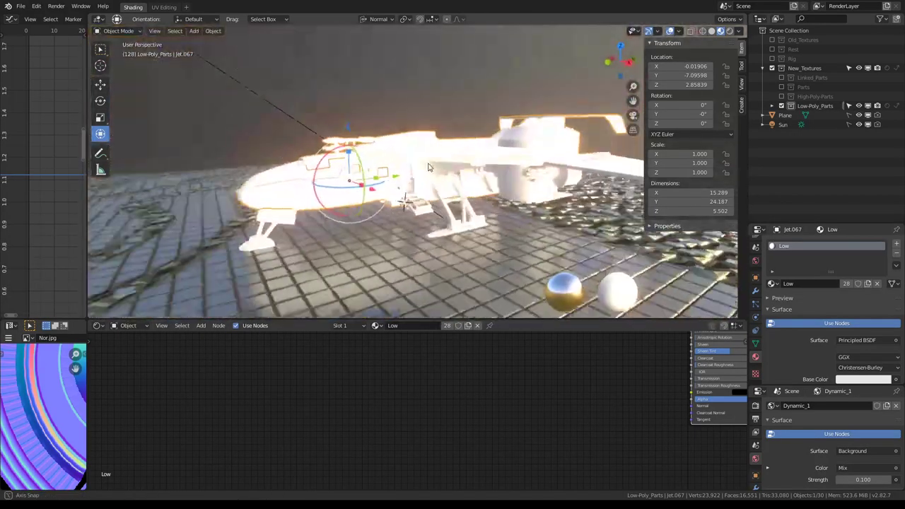
middle_drag(571, 376, 323, 448)
scroll(502, 456, up, 1)
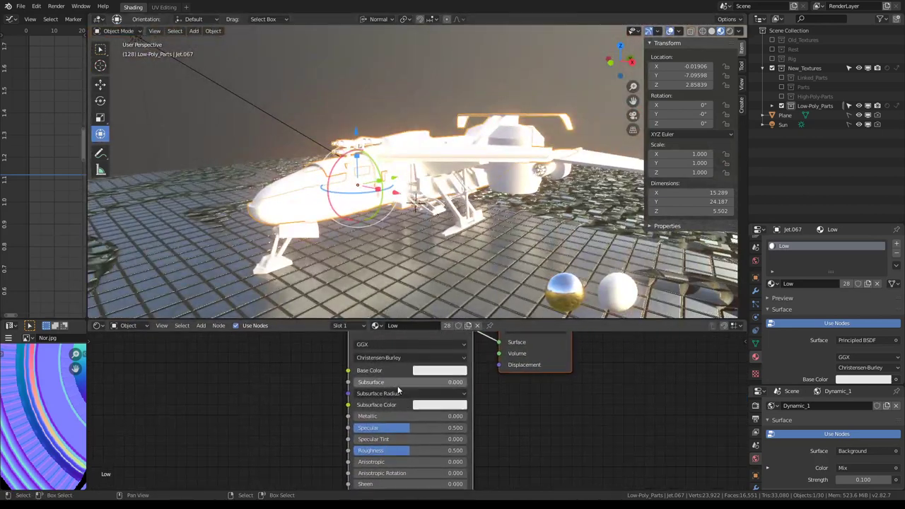
click(425, 364)
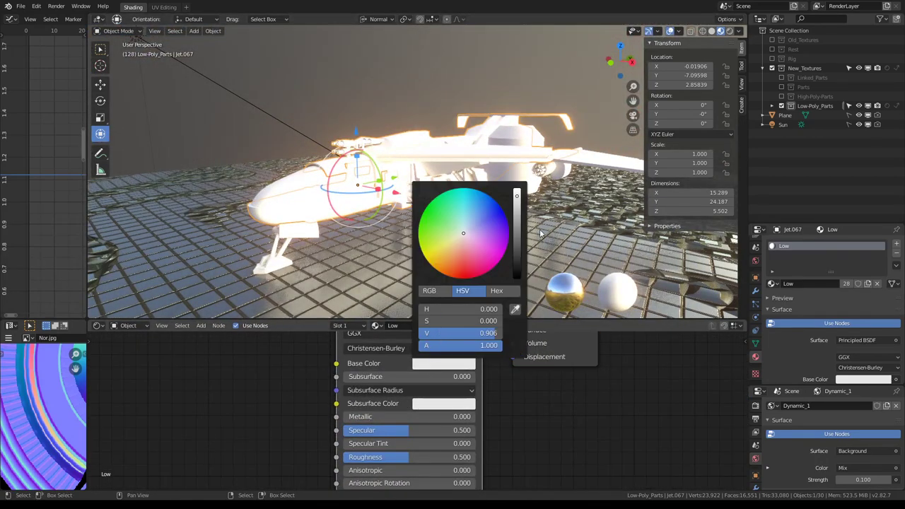
drag(518, 198, 517, 239)
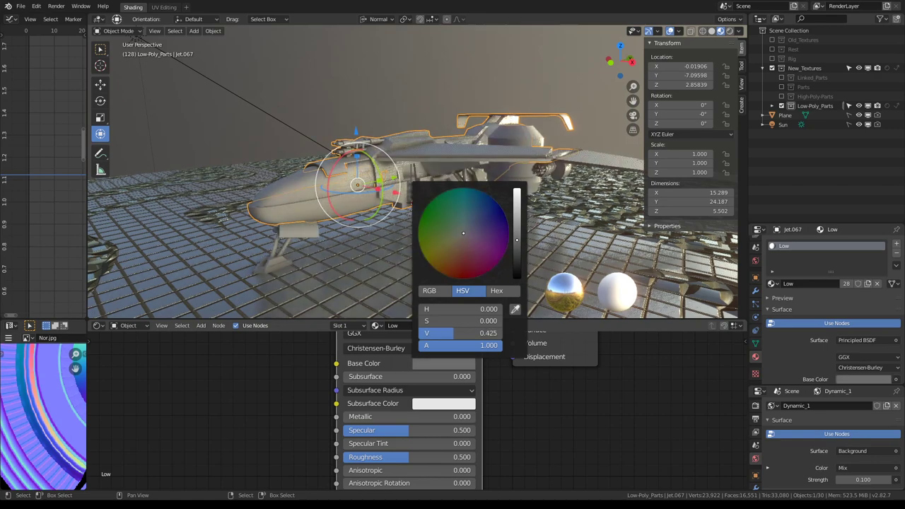
- Hide the ground Plane and the Sun, staying in Object Mode
middle_drag(514, 165, 545, 228)
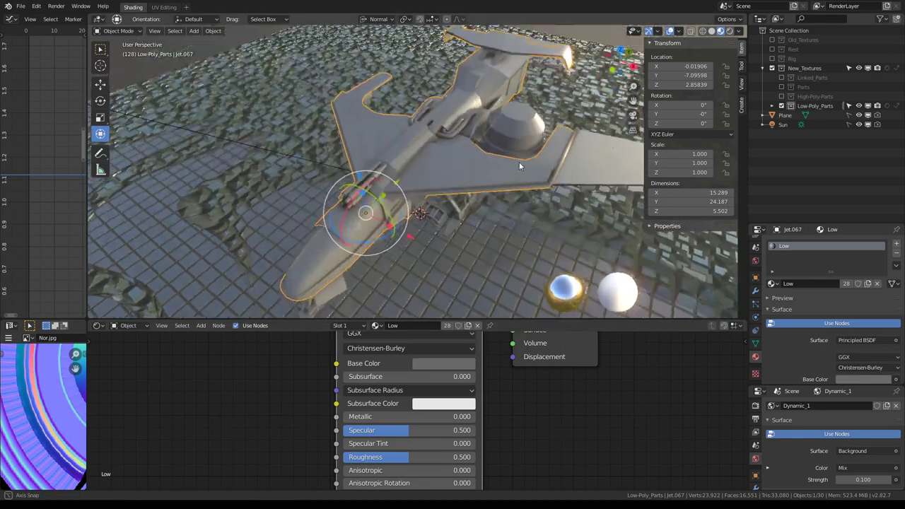
scroll(546, 235, down, 5)
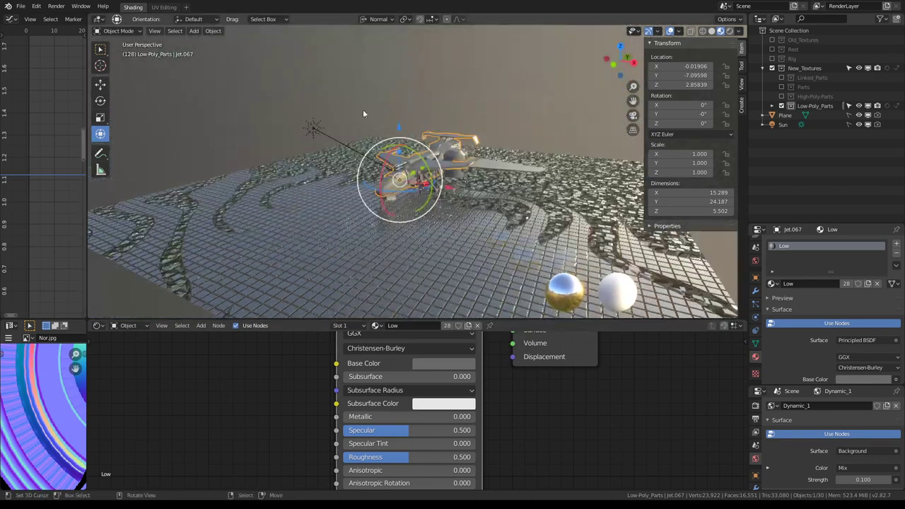
click(118, 32)
click(118, 42)
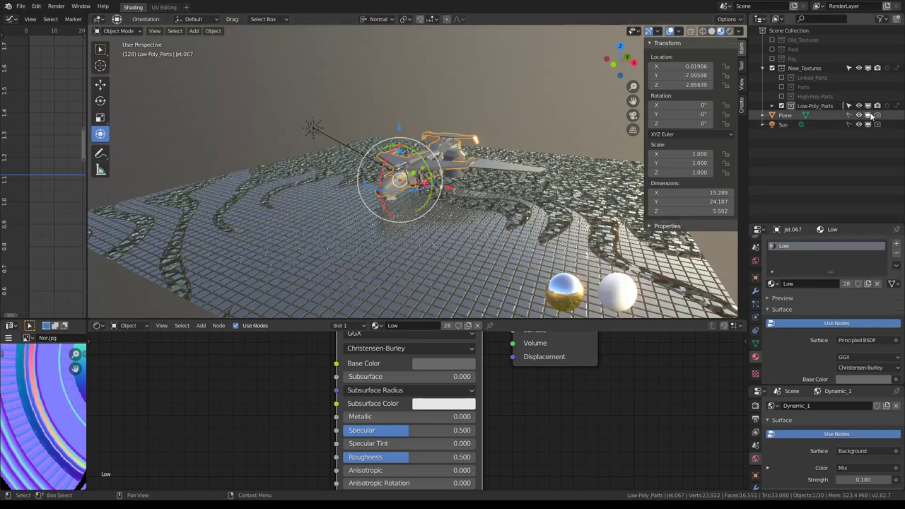
drag(859, 116, 860, 124)
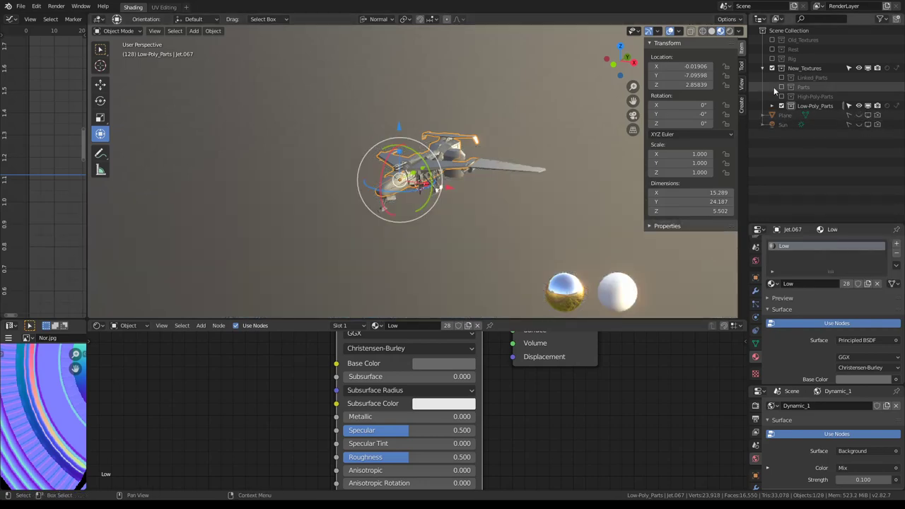
- Switch off the Low-Poly_Parts collection so the high-poly jet is shown
scroll(555, 185, up, 3)
scroll(511, 168, up, 2)
middle_drag(511, 168, 636, 142)
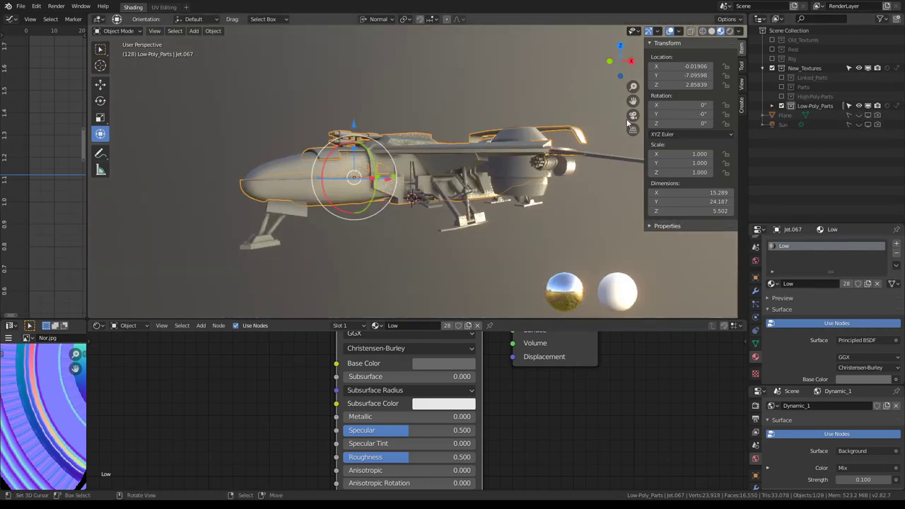
click(782, 105)
- Show both High-Poly_Parts and Low-Poly_Parts, then display jet.079's Subdivision, Mirror and Edge Split modifiers
click(782, 97)
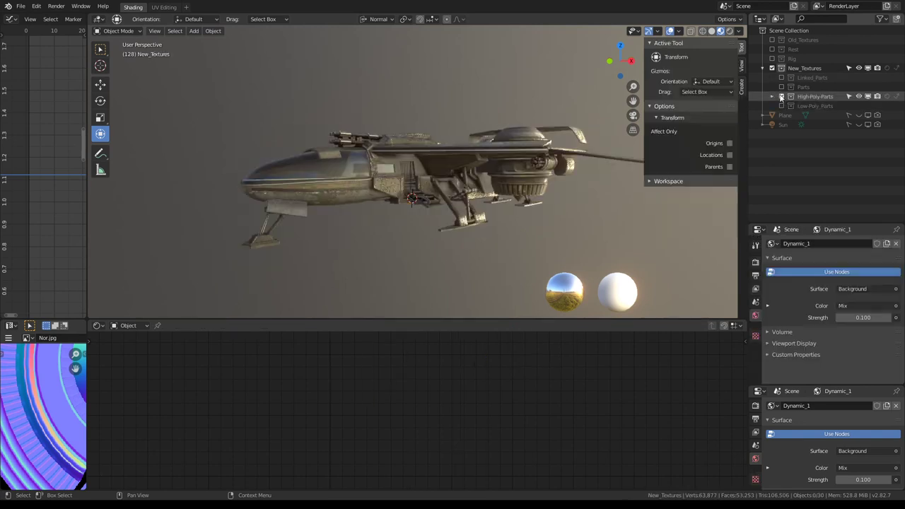
click(772, 96)
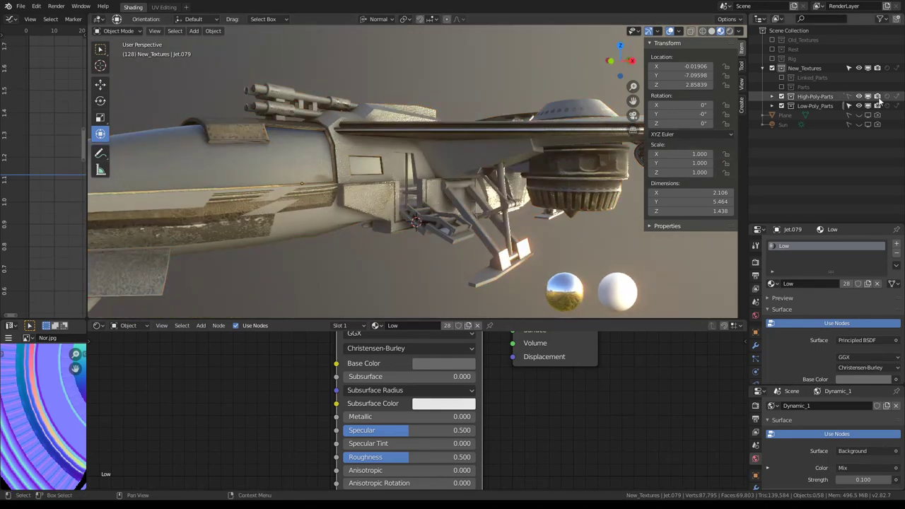
mouse_move(396, 205)
middle_down()
mouse_move(458, 197)
mouse_move(403, 184)
mouse_move(251, 189)
middle_up()
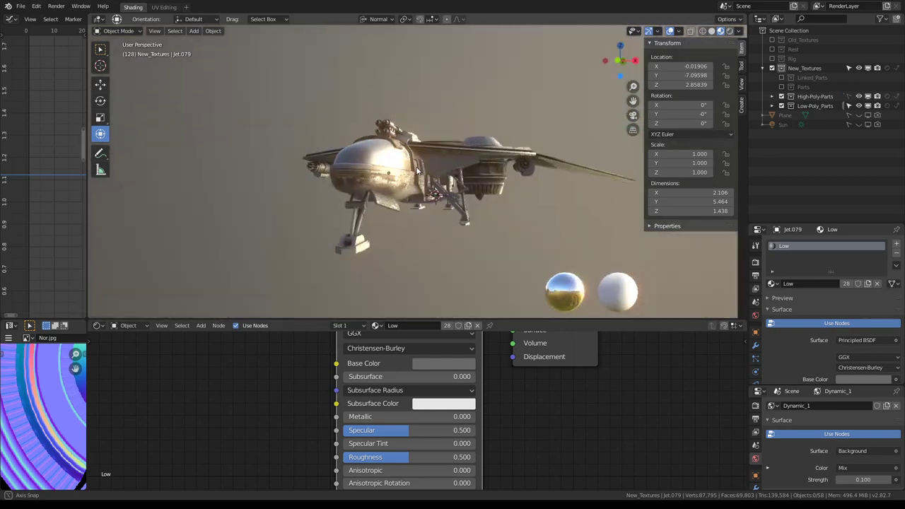
middle_drag(250, 189, 722, 299)
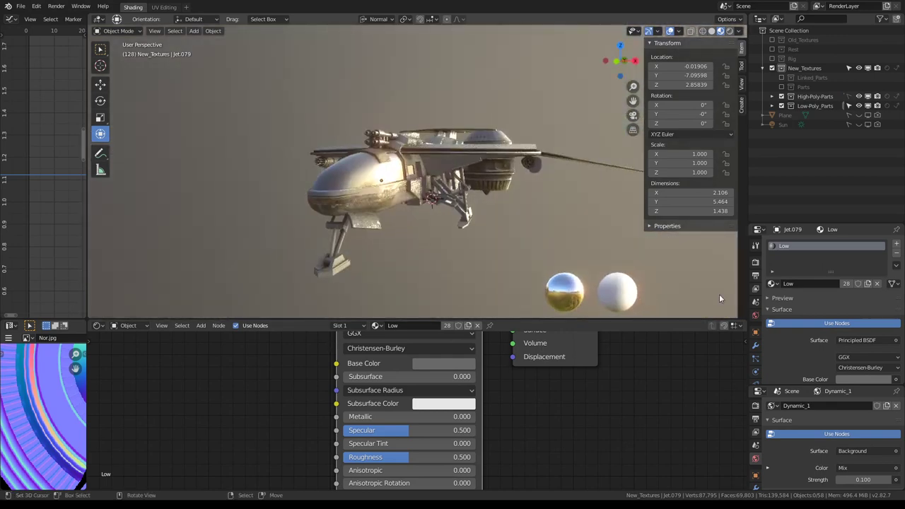
click(755, 345)
- Hide High-Poly_Parts, apply Subdivision on Jet.067, and delete its Edge Split and Mirror modifiers
middle_drag(481, 212, 419, 170)
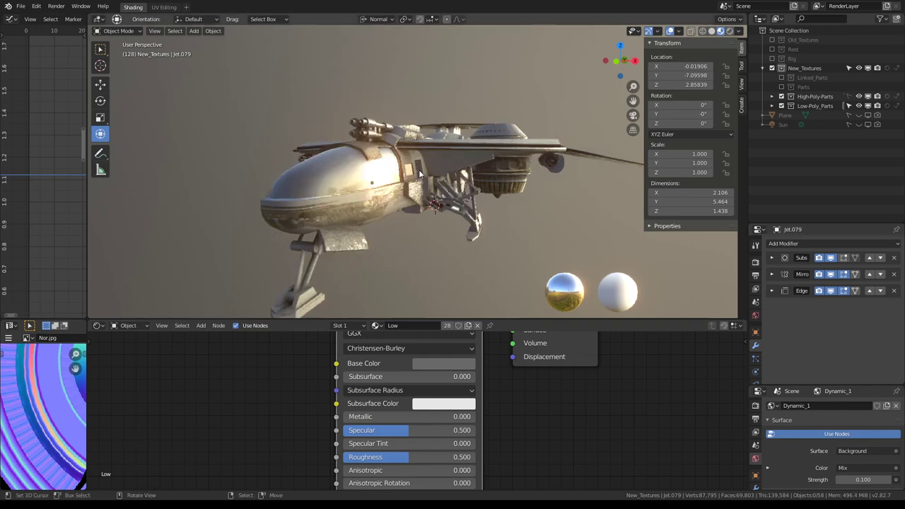
click(782, 96)
click(307, 207)
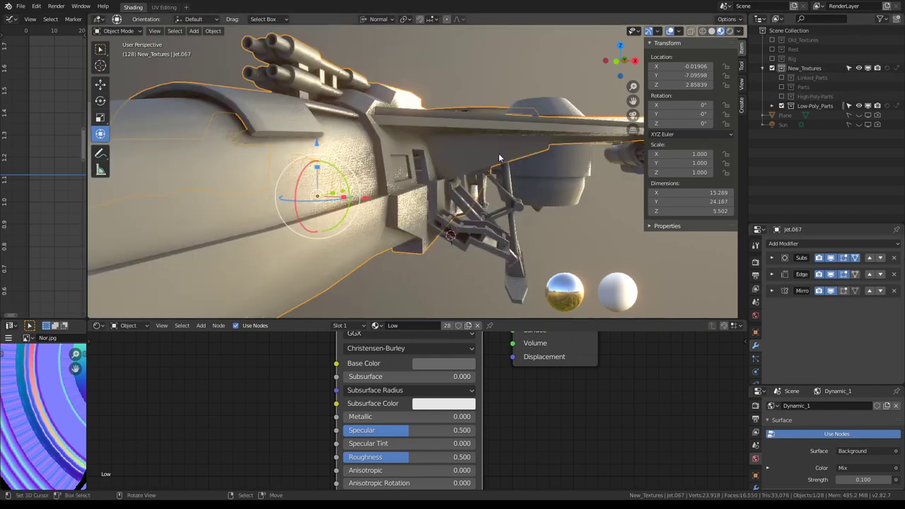
middle_drag(499, 153, 494, 141)
click(832, 259)
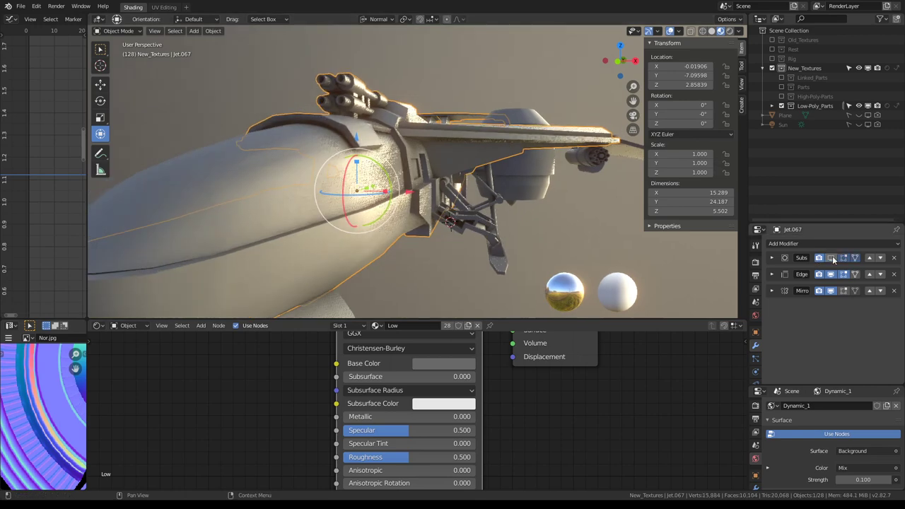
click(832, 259)
click(772, 259)
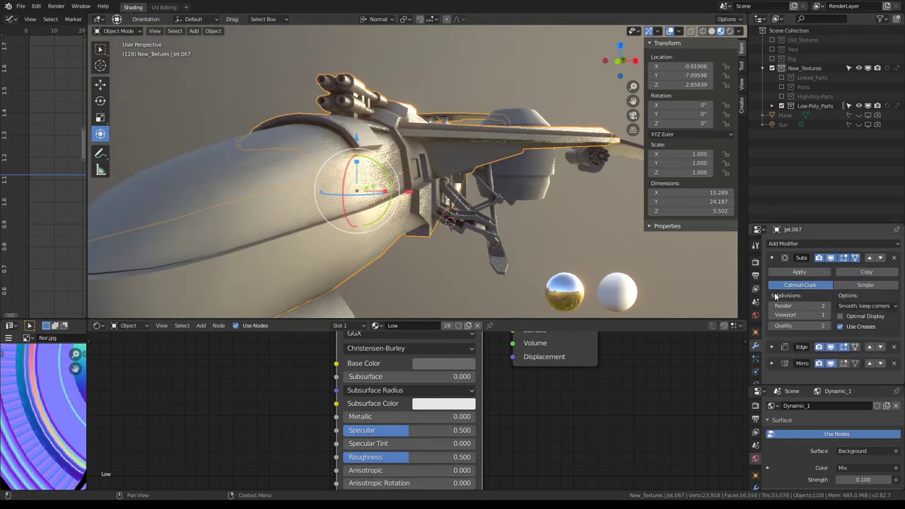
mouse_move(523, 178)
middle_down()
mouse_move(328, 171)
mouse_move(495, 158)
mouse_move(460, 153)
mouse_move(486, 158)
mouse_move(479, 174)
middle_up()
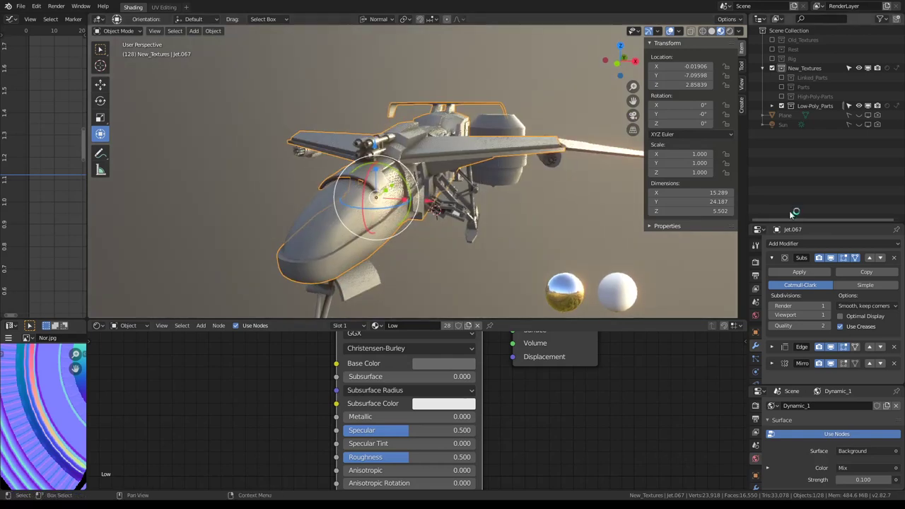
click(831, 346)
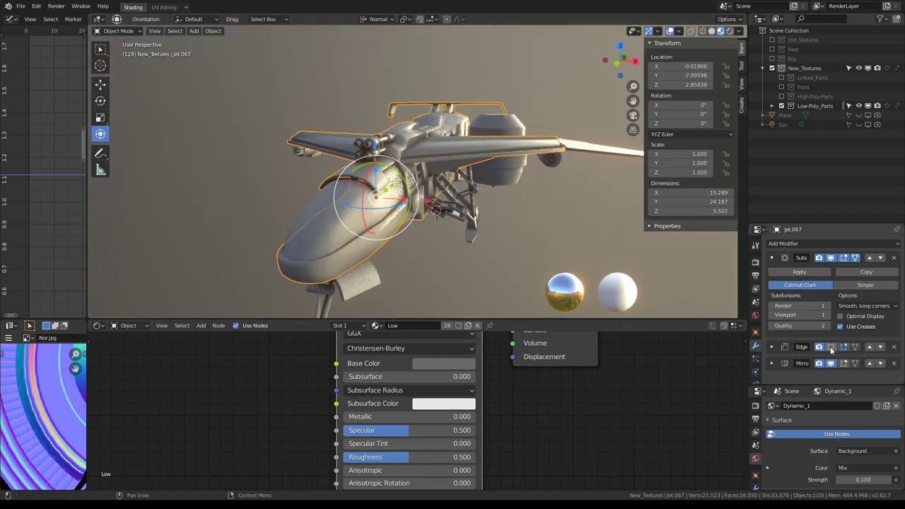
click(792, 273)
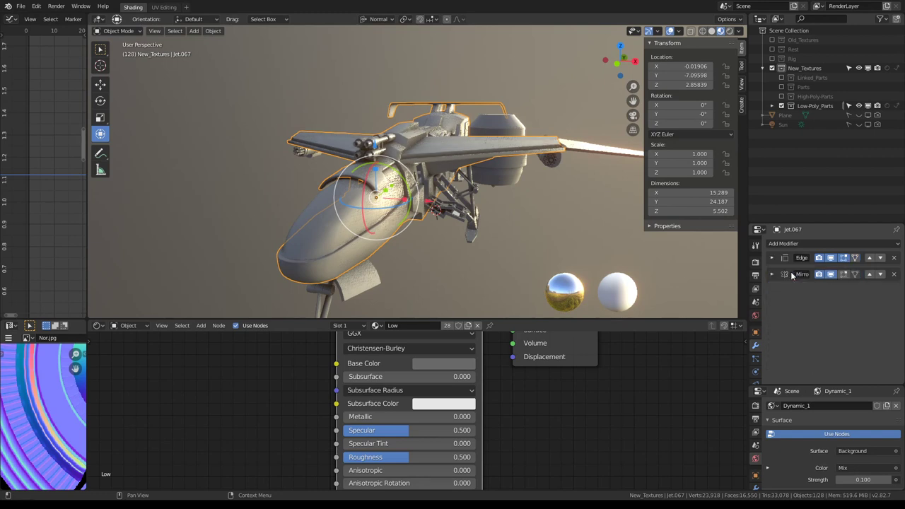
click(895, 258)
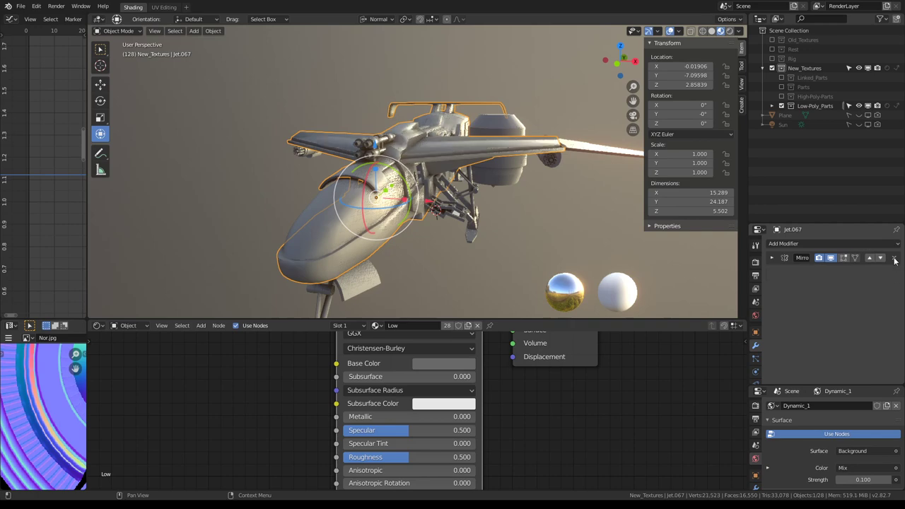
click(895, 259)
mouse_move(452, 170)
middle_down()
mouse_move(497, 142)
mouse_move(446, 140)
mouse_move(223, 178)
middle_up()
- On the fuselage Jet.079, apply Subdivision and remove the Edge Split modifier
click(223, 182)
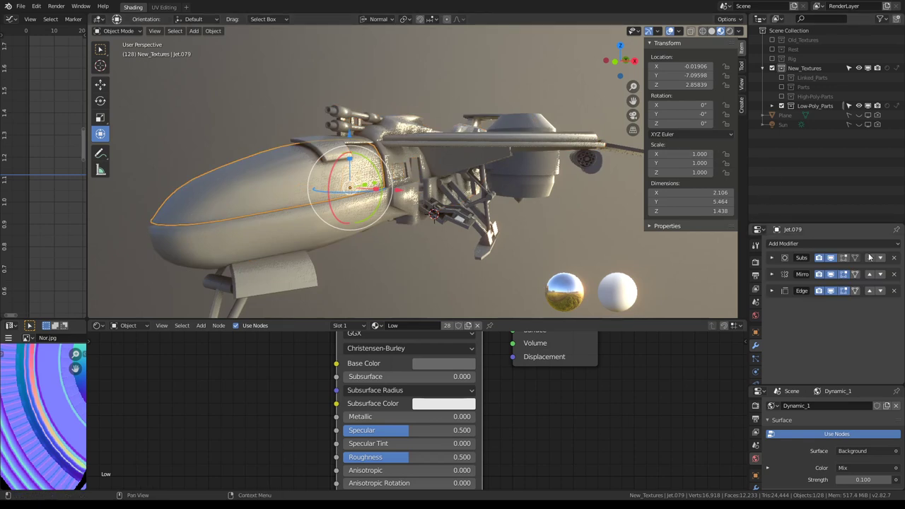
click(774, 259)
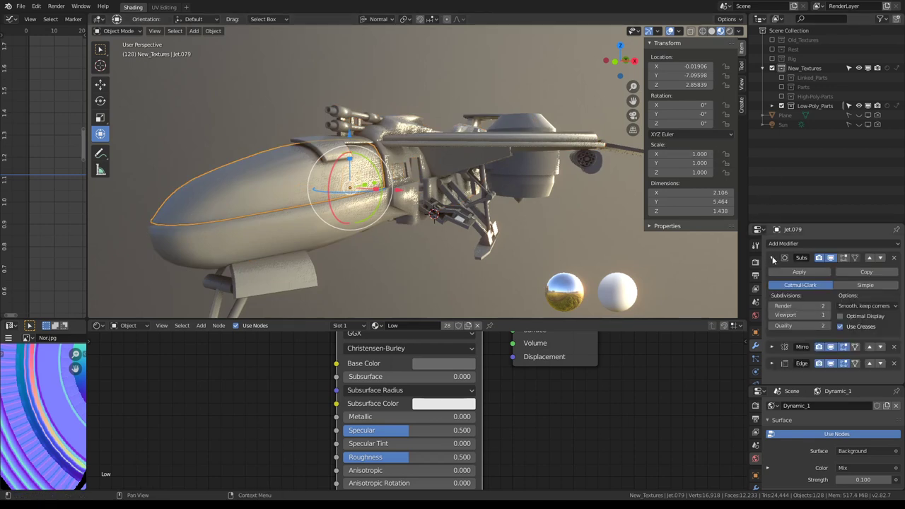
click(774, 259)
click(773, 258)
click(798, 274)
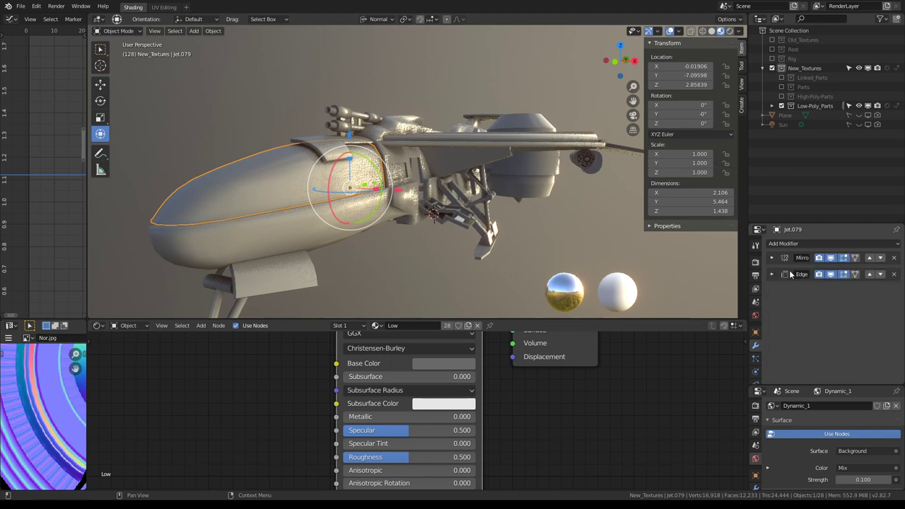
click(896, 259)
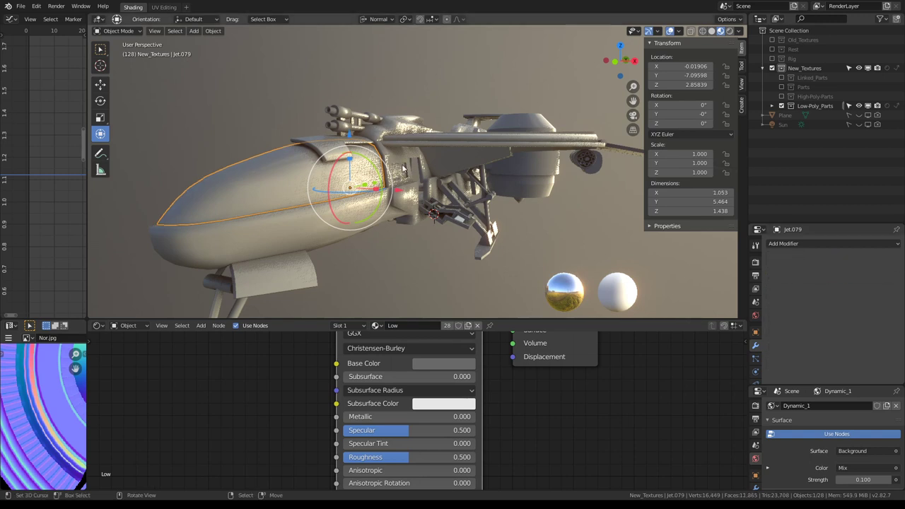
- Hide Jet.079, then on turret Jet.078 apply Subdivision and delete Edge Split and Mirror
key(h)
click(343, 166)
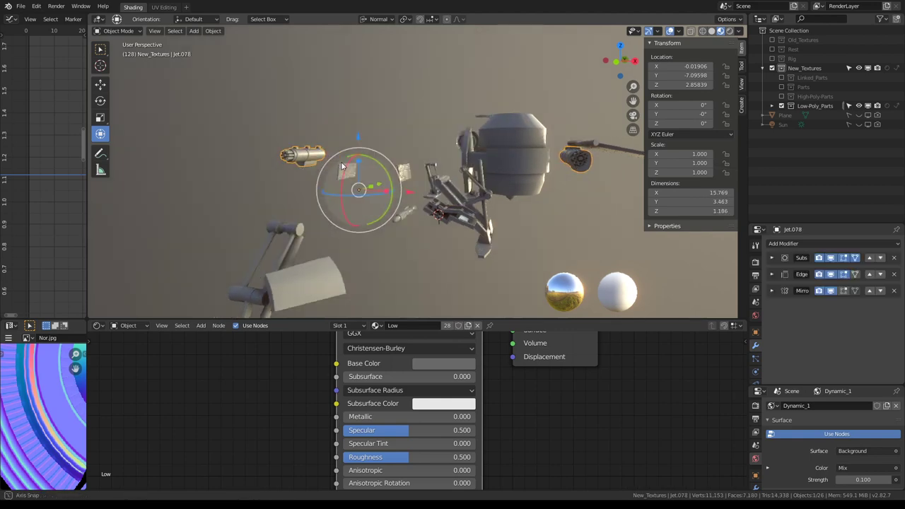
mouse_move(342, 166)
middle_down()
mouse_move(554, 195)
mouse_move(488, 171)
middle_up()
middle_drag(552, 142, 395, 153)
scroll(405, 153, up, 3)
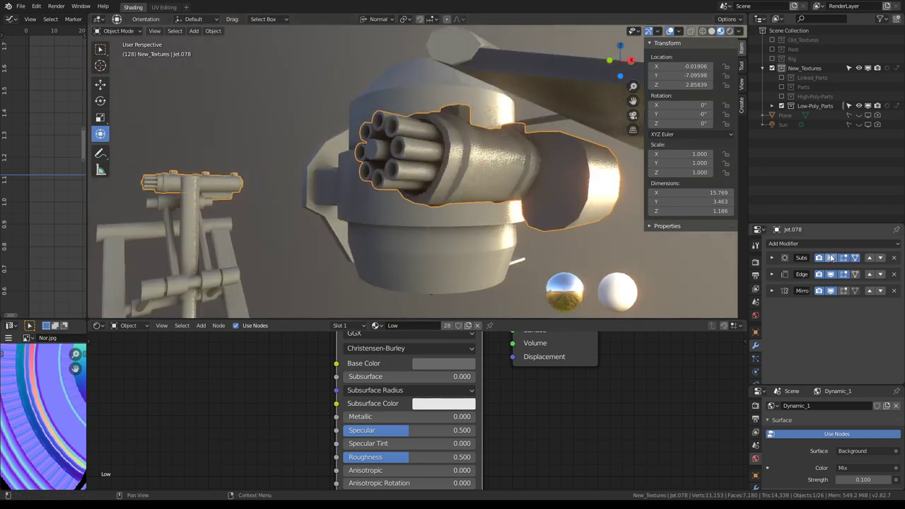
click(774, 258)
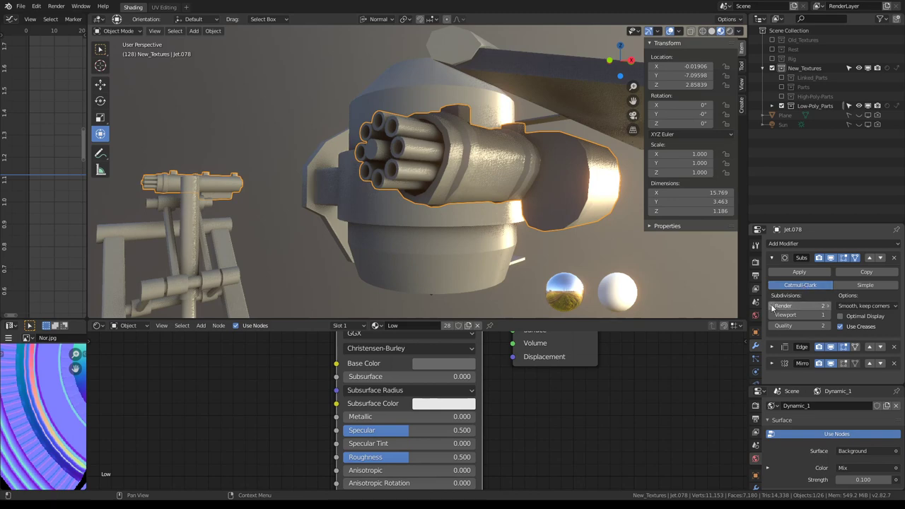
click(792, 273)
click(894, 258)
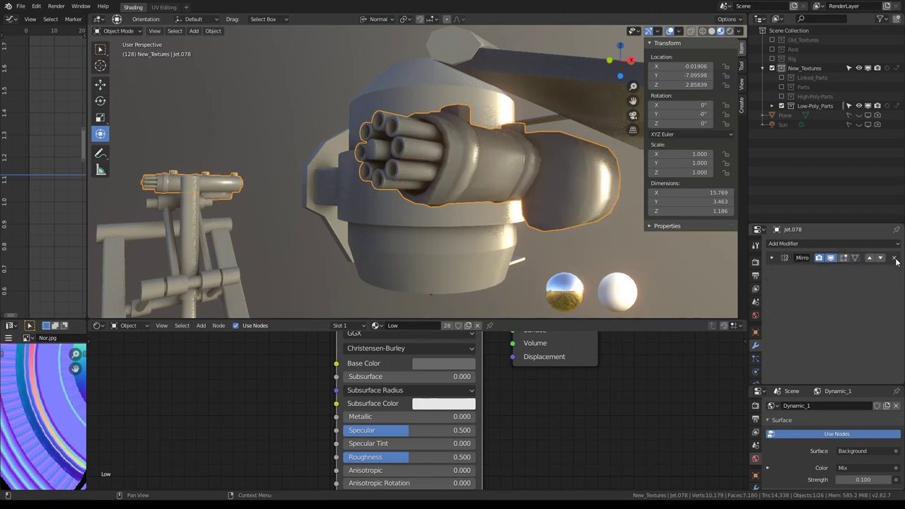
click(894, 258)
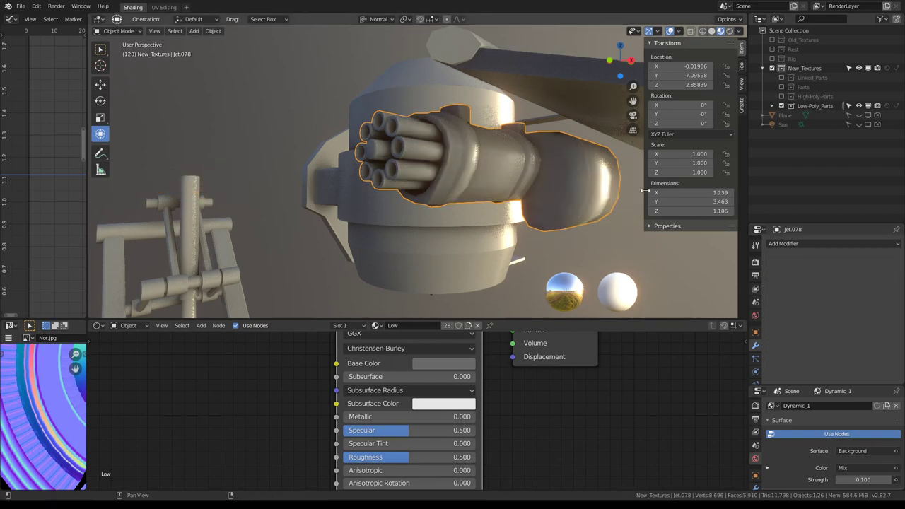
scroll(425, 112, down, 5)
- Hide the turret and apply Edge Split and Subdivision on the rounded part Jet.073
key(h)
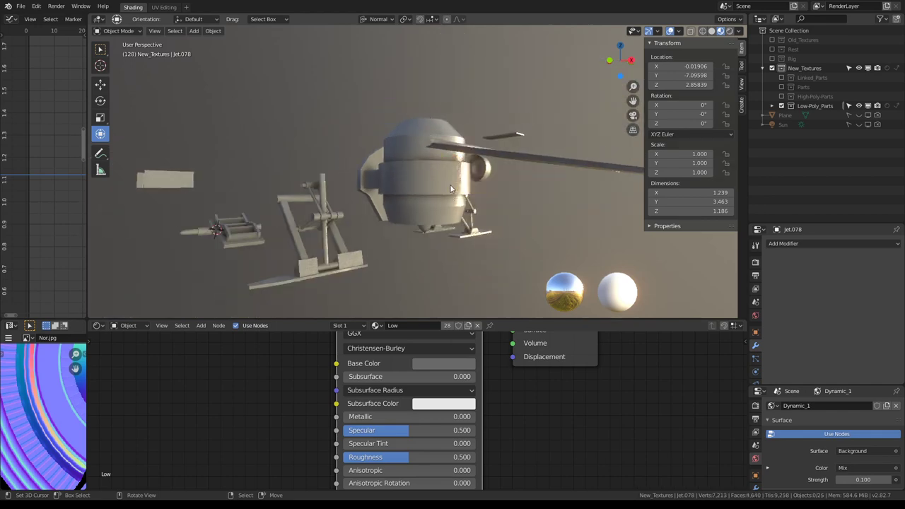
click(427, 160)
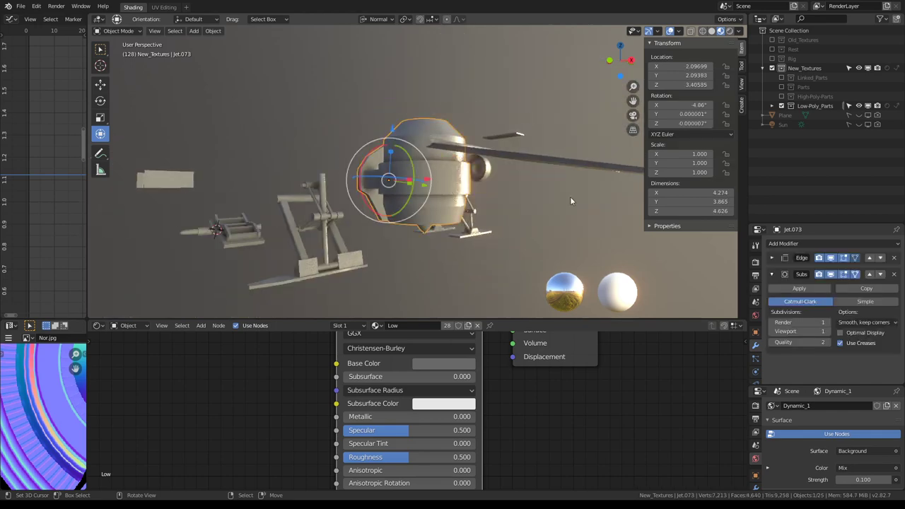
mouse_move(440, 174)
middle_down()
mouse_move(354, 145)
mouse_move(456, 145)
middle_up()
click(773, 258)
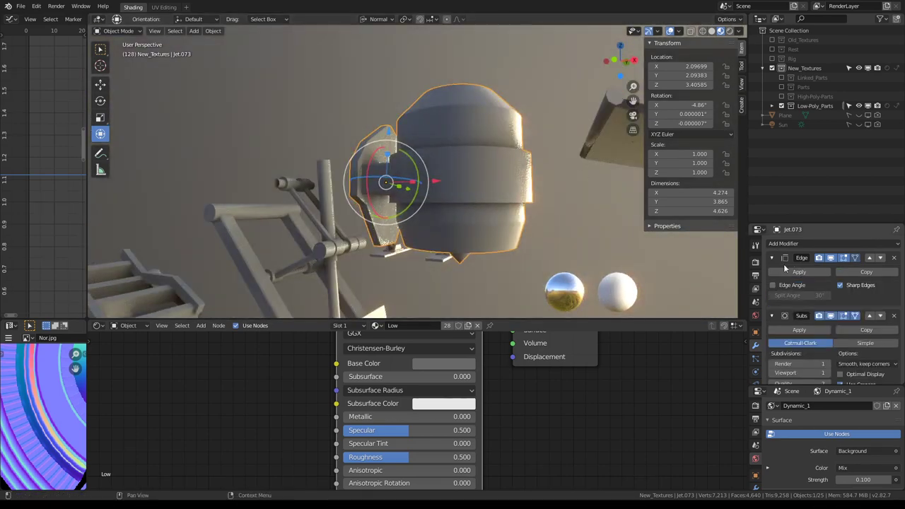
click(792, 273)
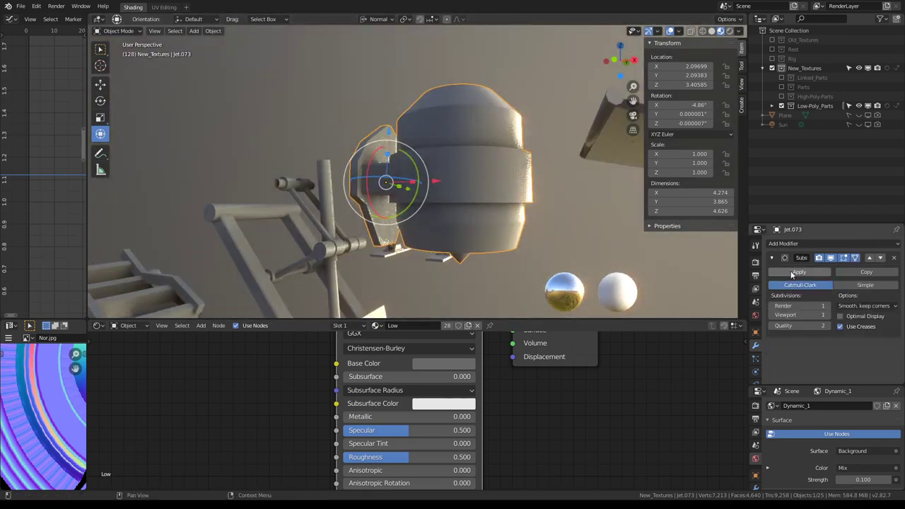
click(792, 273)
- Enter Edit Mode on Jet.073, select its boundary loops, and merge vertices by distance, removing 432
middle_drag(542, 162, 344, 173)
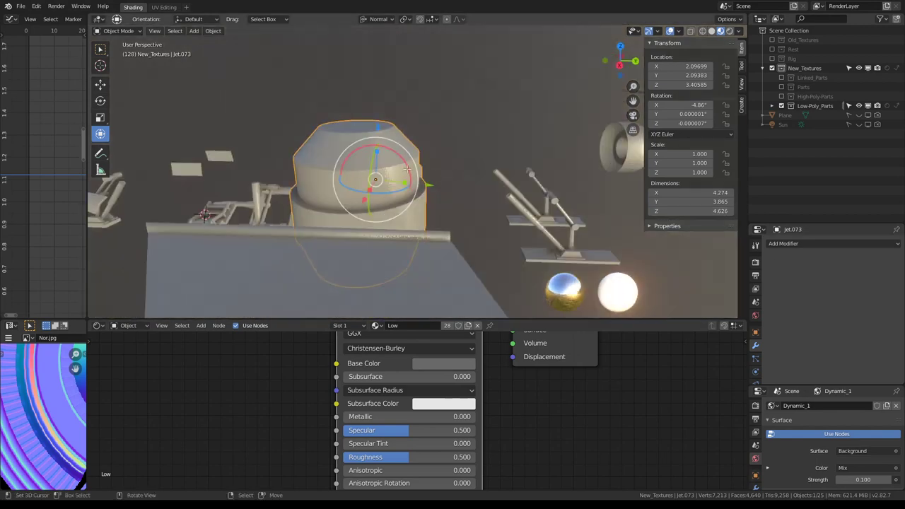
key(Tab)
scroll(344, 172, up, 5)
key(q)
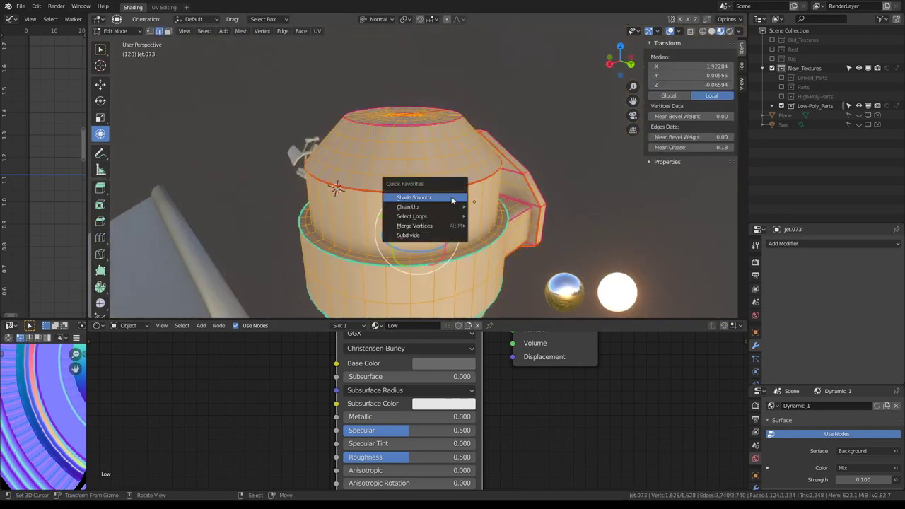
mouse_move(412, 215)
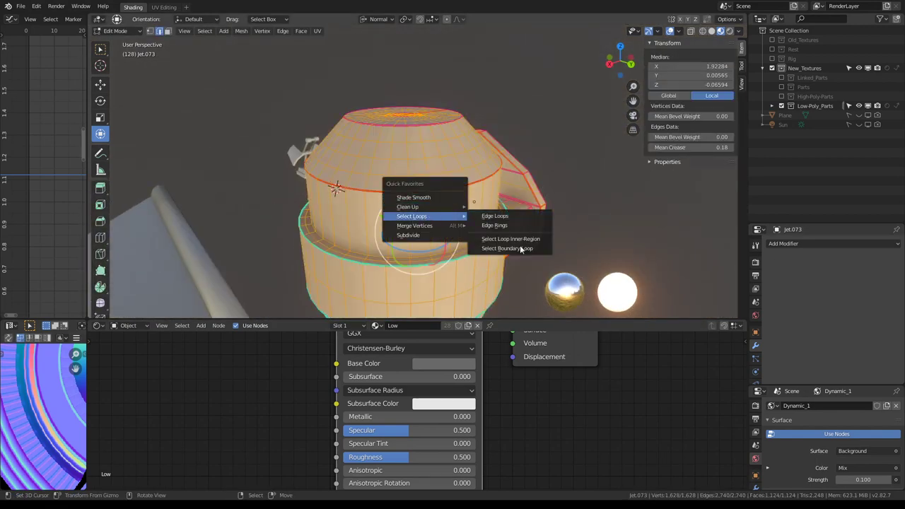
click(522, 249)
middle_drag(522, 249, 448, 172)
key(q)
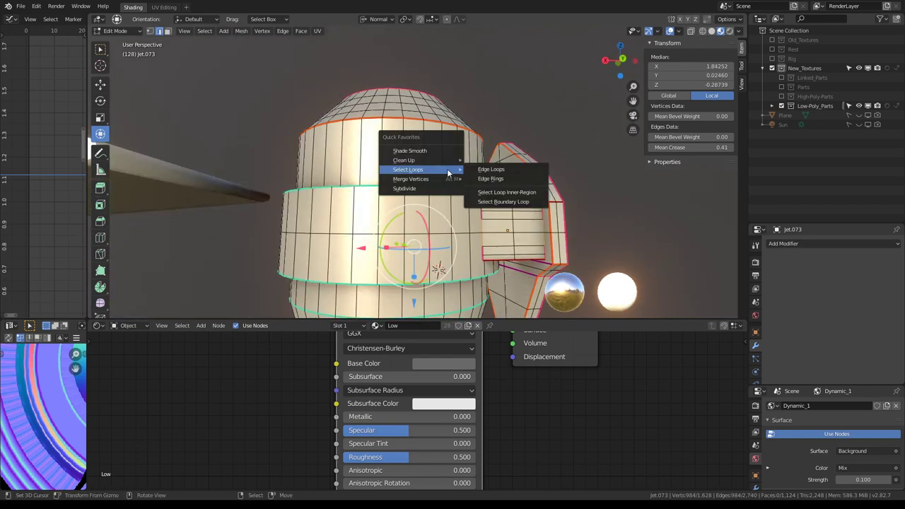
click(495, 207)
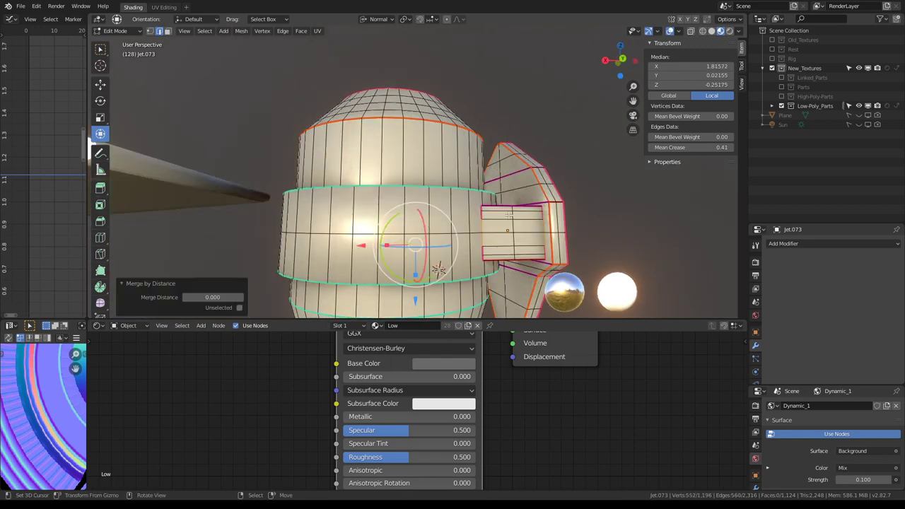
- Slide the selected top-cap edge loop with an edge slide at factor 1
mouse_move(495, 207)
middle_down()
mouse_move(358, 161)
mouse_move(569, 153)
mouse_move(580, 144)
middle_up()
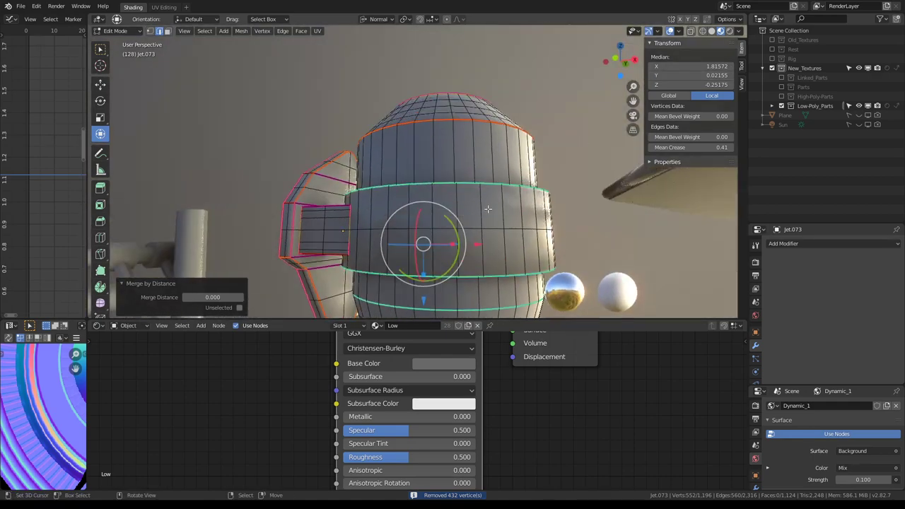
mouse_move(488, 209)
middle_down()
mouse_move(459, 208)
mouse_move(490, 179)
mouse_move(361, 150)
mouse_move(364, 138)
middle_up()
key(g)
key(g)
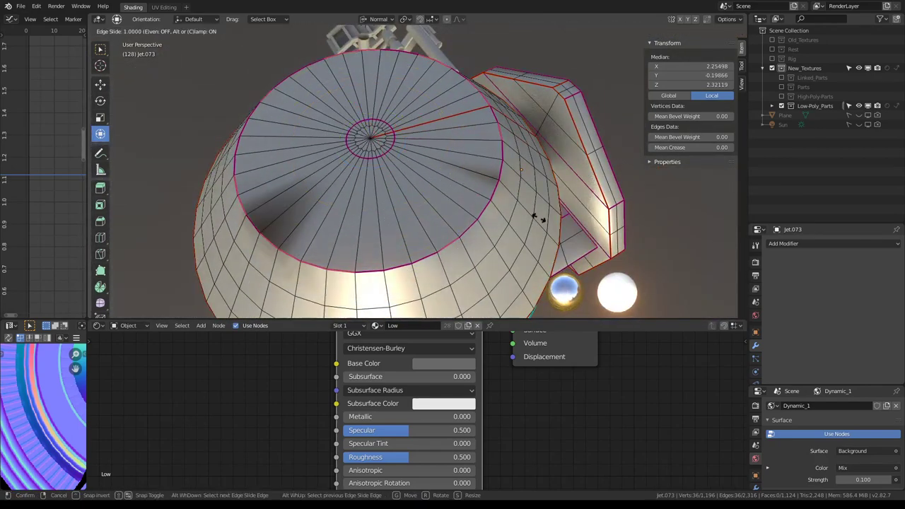
click(538, 217)
key(shift+e)
text(1)
key(Return)
key(g)
key(g)
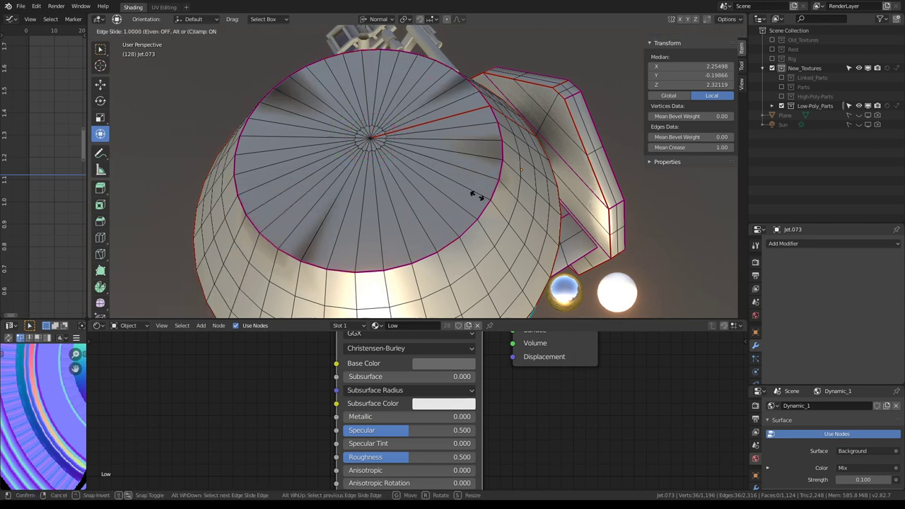
key(Return)
- Select the cap's seam-bounded inner disc and the grey wedge in face mode
alt+click(377, 150)
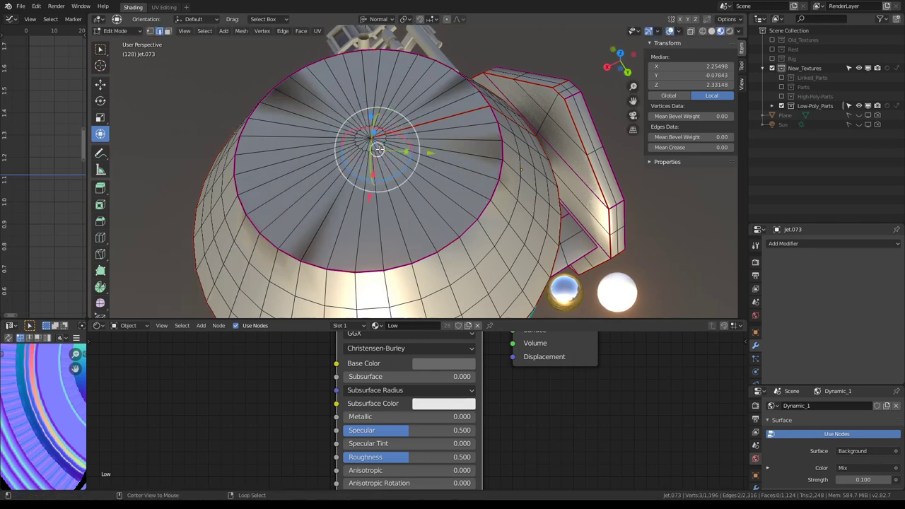
middle_drag(381, 146, 413, 133)
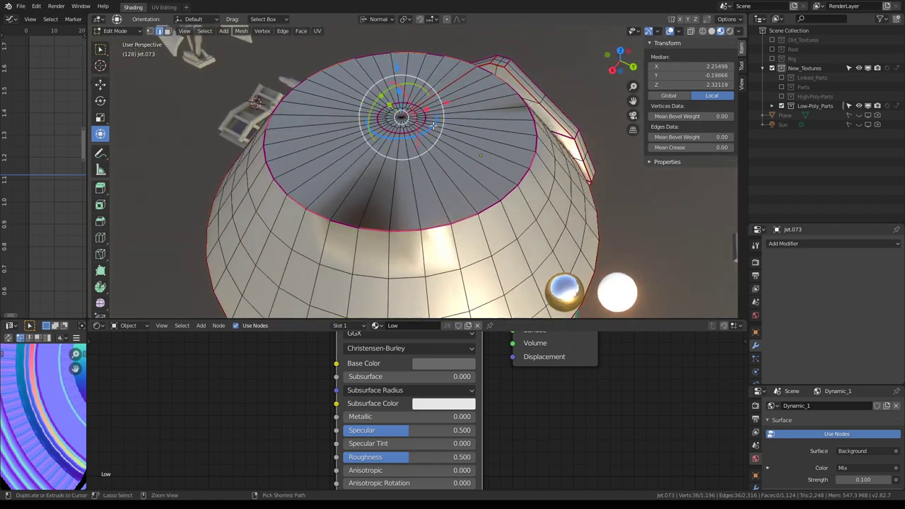
middle_drag(434, 126, 478, 184)
click(445, 134)
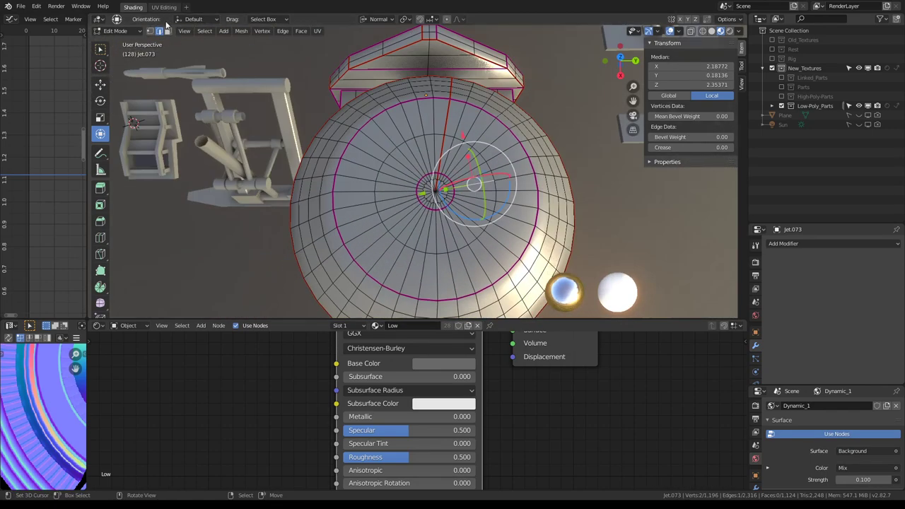
key(3)
click(514, 201)
key(l)
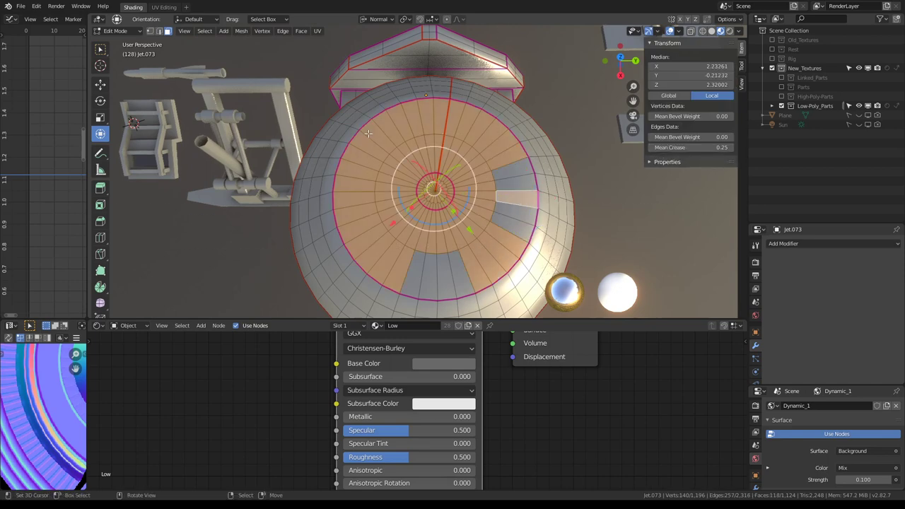
key(l)
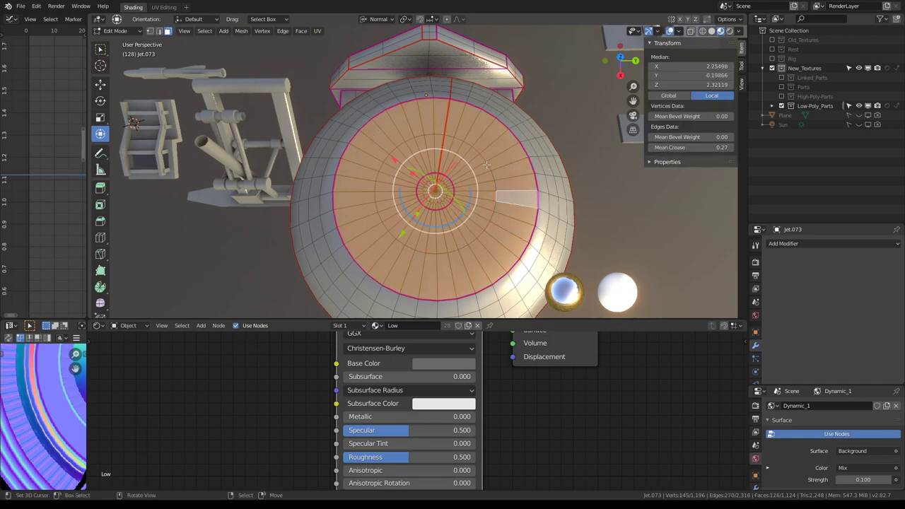
mouse_move(513, 181)
middle_down()
mouse_move(476, 43)
mouse_move(338, 126)
middle_up()
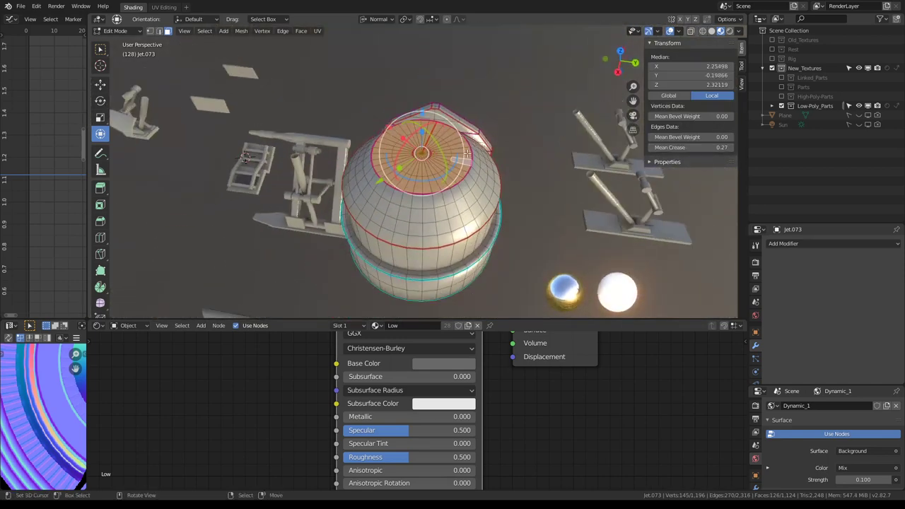
- Select all of Jet.073 and run Limited Dissolve on it
key(a)
key(q)
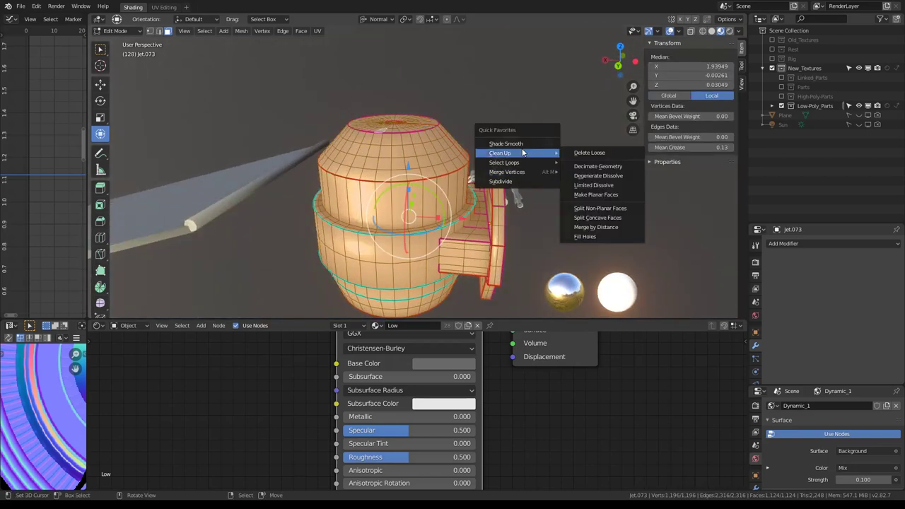
click(604, 187)
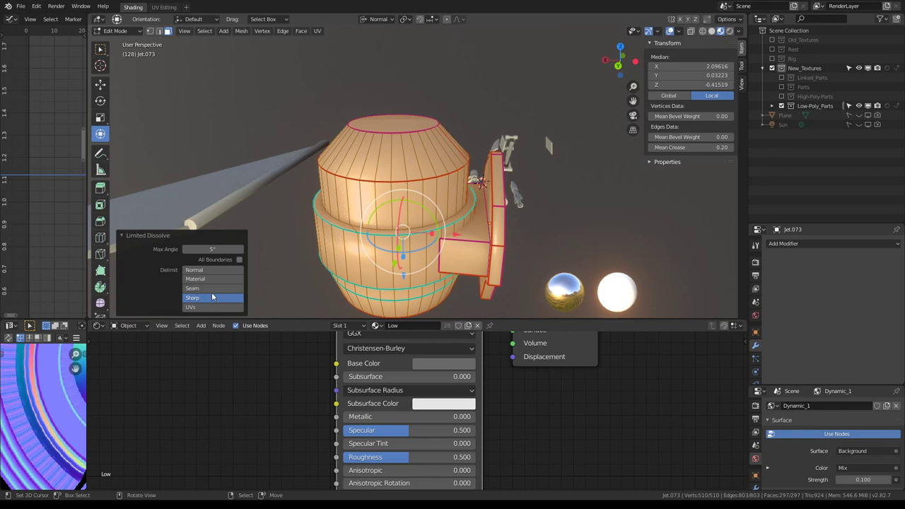
mouse_move(256, 166)
middle_down()
mouse_move(429, 172)
mouse_move(407, 167)
mouse_move(419, 166)
mouse_move(389, 121)
middle_up()
- Triangulate the mesh, convert the triangles back to quads, and return to Object Mode
key(ctrl+t)
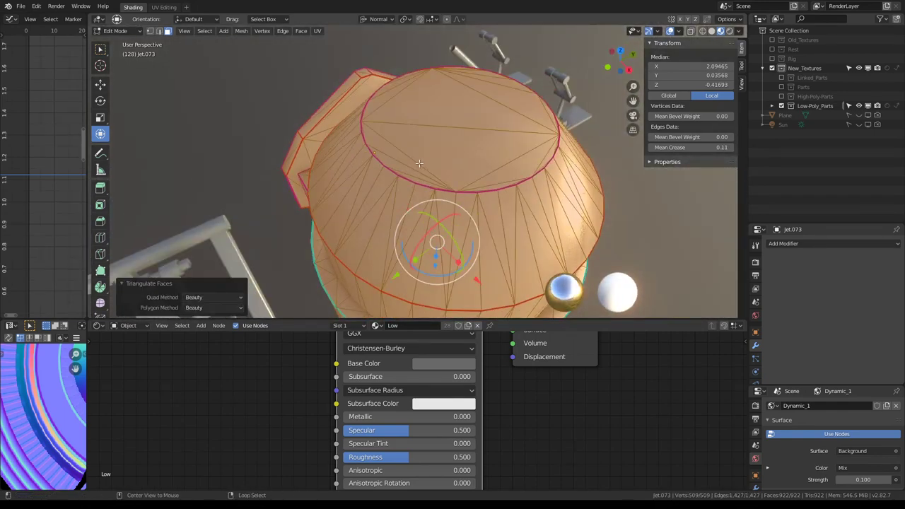
key(alt+j)
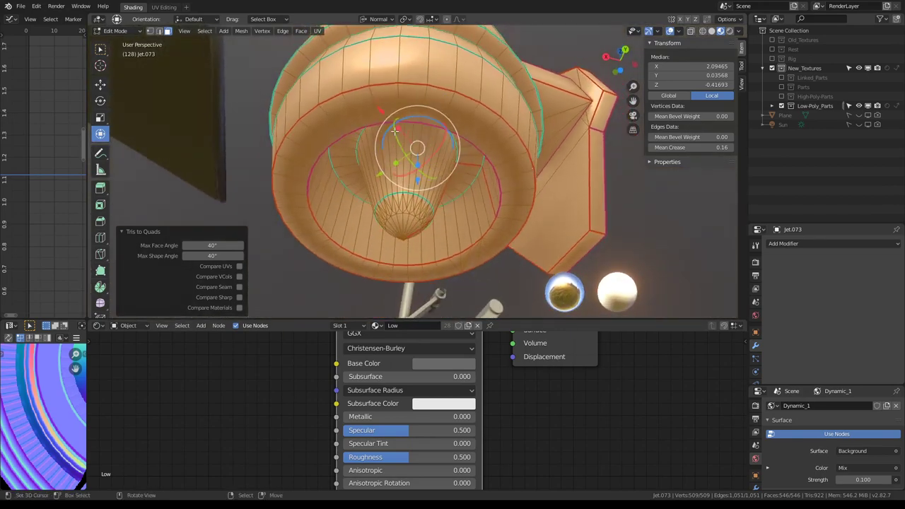
scroll(388, 122, up, 4)
mouse_move(388, 122)
middle_down()
mouse_move(406, 176)
mouse_move(424, 152)
middle_up()
scroll(397, 168, down, 3)
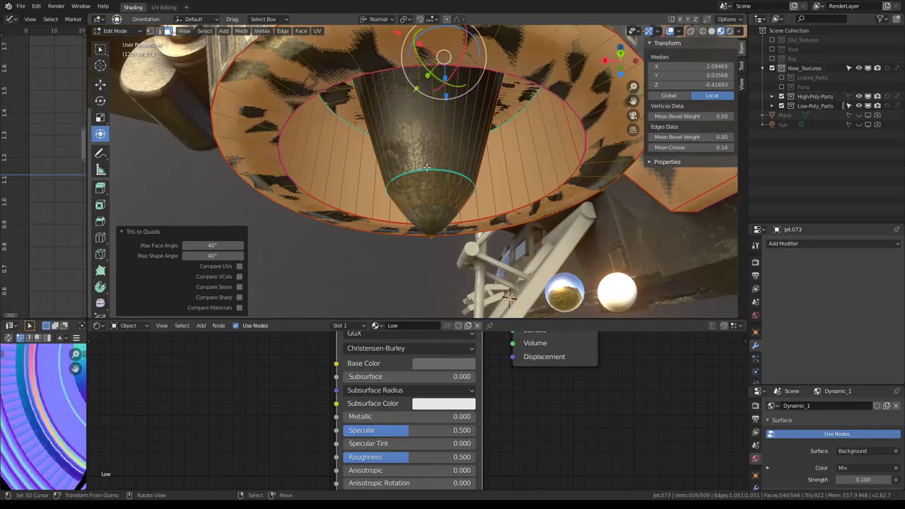
mouse_move(425, 152)
middle_down()
mouse_move(452, 141)
mouse_move(410, 181)
mouse_move(387, 170)
mouse_move(424, 162)
middle_up()
key(Tab)
- Hide the High-Poly-Parts collection and frame the view on the low-poly gun part
click(772, 96)
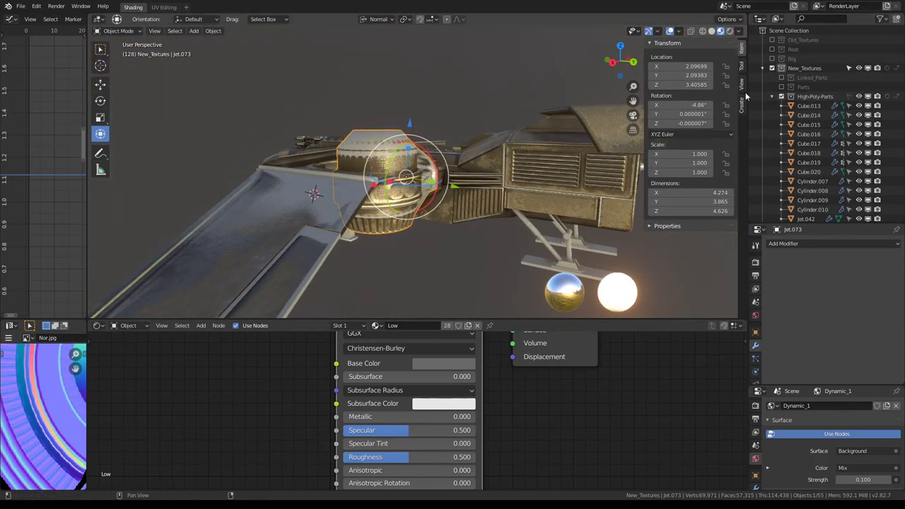
click(772, 95)
key(KP_Decimal)
middle_drag(439, 120, 423, 96)
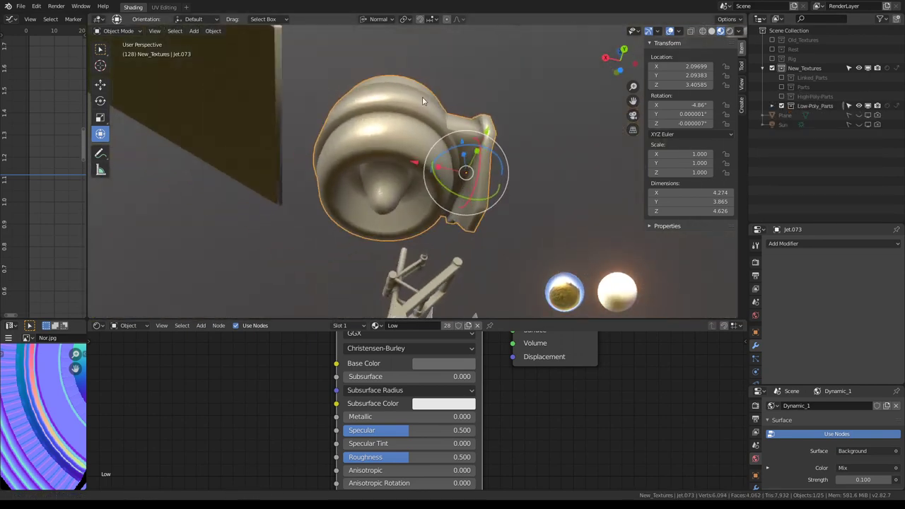
- Enter Edit Mode on the gun part, clear the selection, and look down into the intake cone
key(Tab)
scroll(411, 141, up, 5)
key(alt+a)
scroll(398, 170, down, 4)
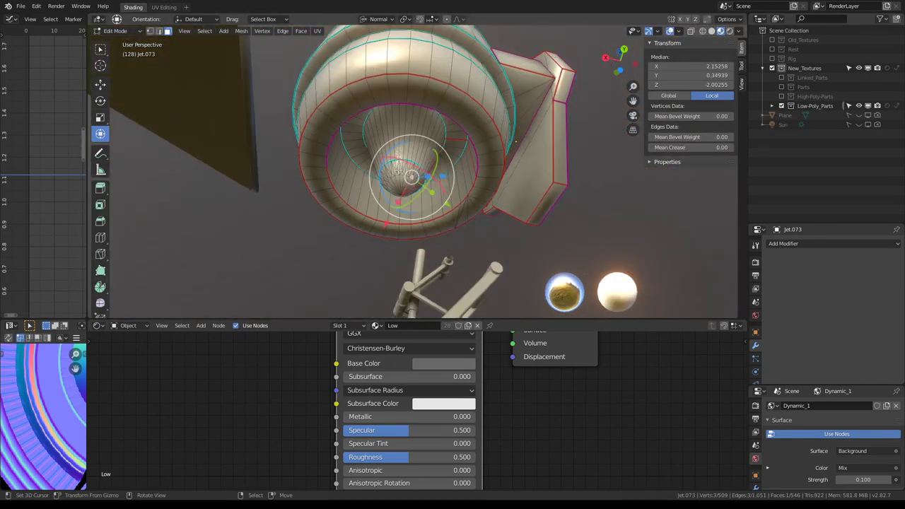
click(399, 169)
middle_drag(398, 170, 416, 133)
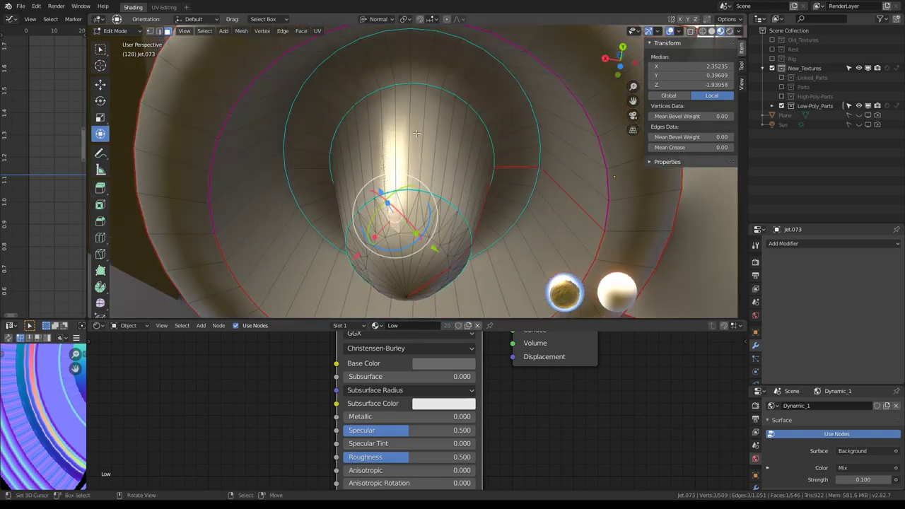
middle_drag(418, 192, 474, 143)
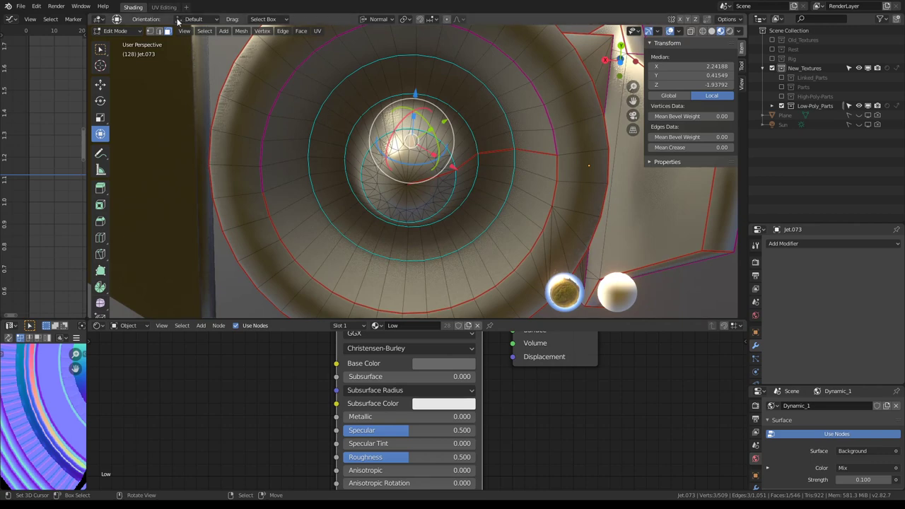
- Select the intake cone's inner edge ring via shortest path and mark it as a seam
click(158, 31)
click(467, 160)
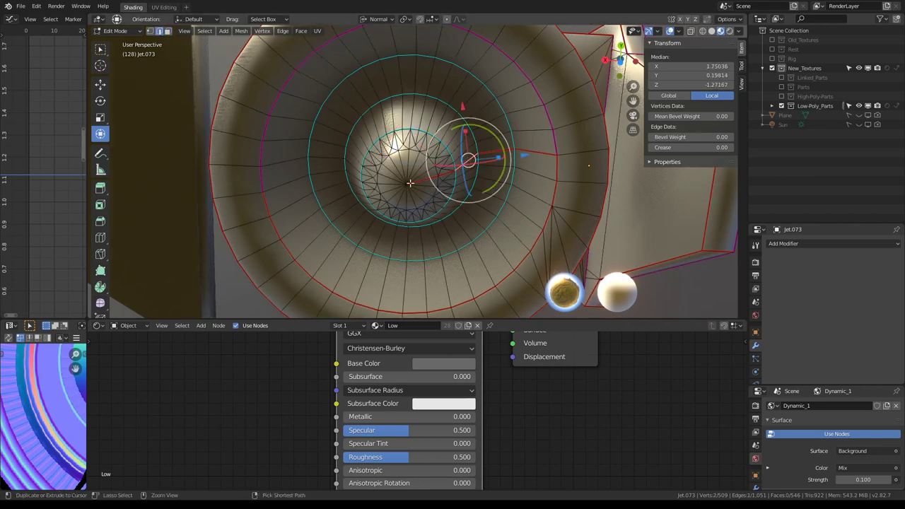
ctrl+click(497, 171)
key(ctrl+e)
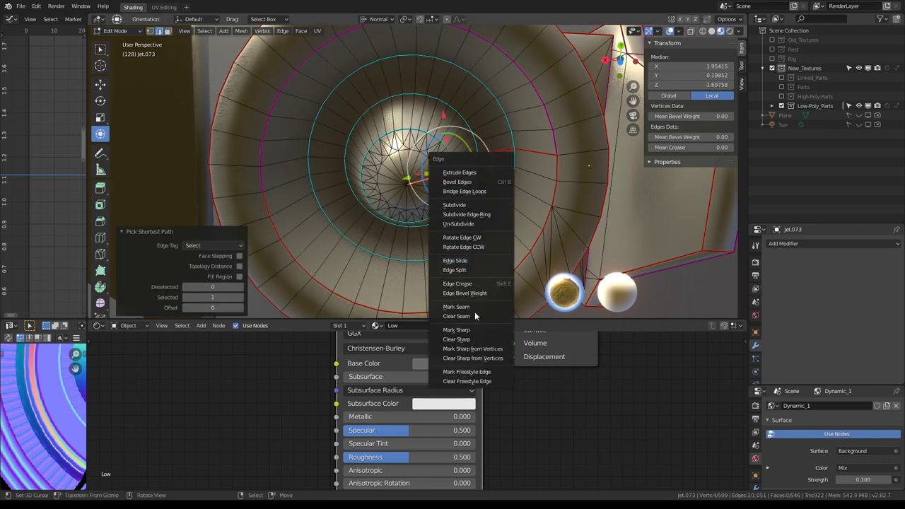
click(474, 312)
middle_drag(474, 313, 476, 137)
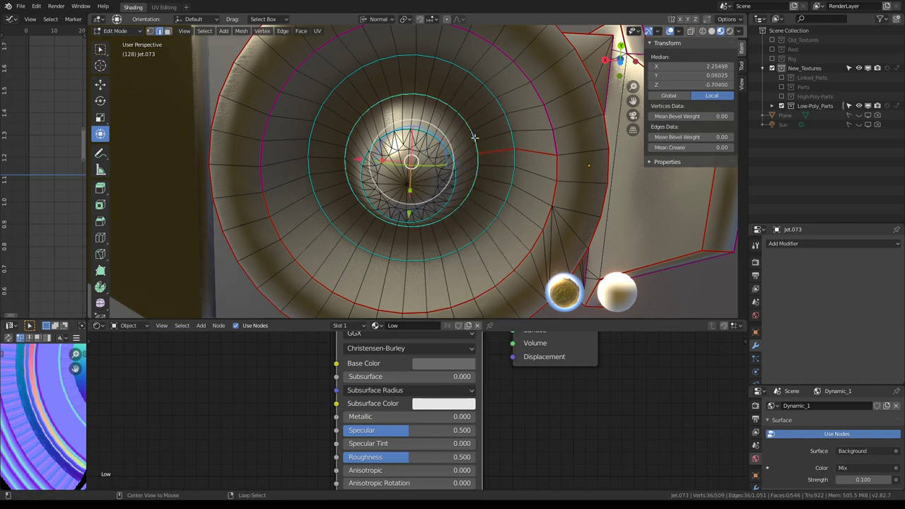
key(ctrl+e)
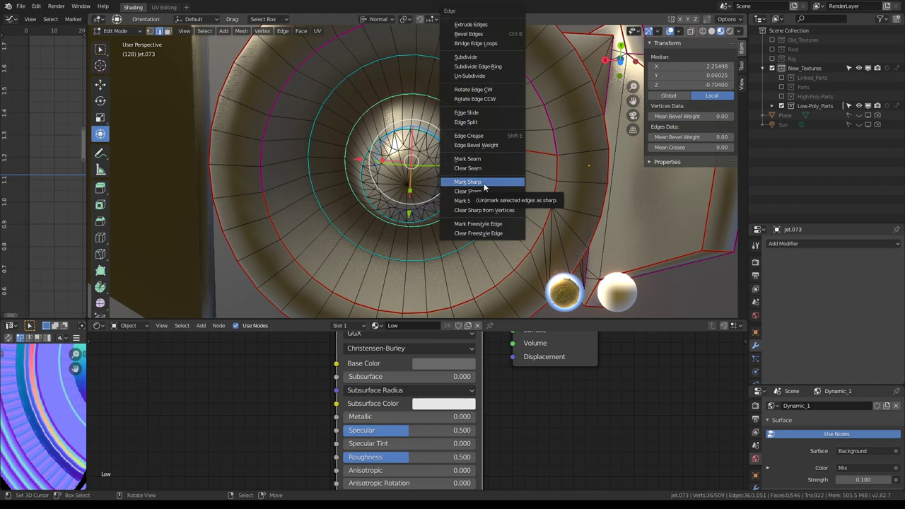
click(468, 158)
- Show the transform sidebar and select a face on the cone's outer ring in face mode
click(684, 32)
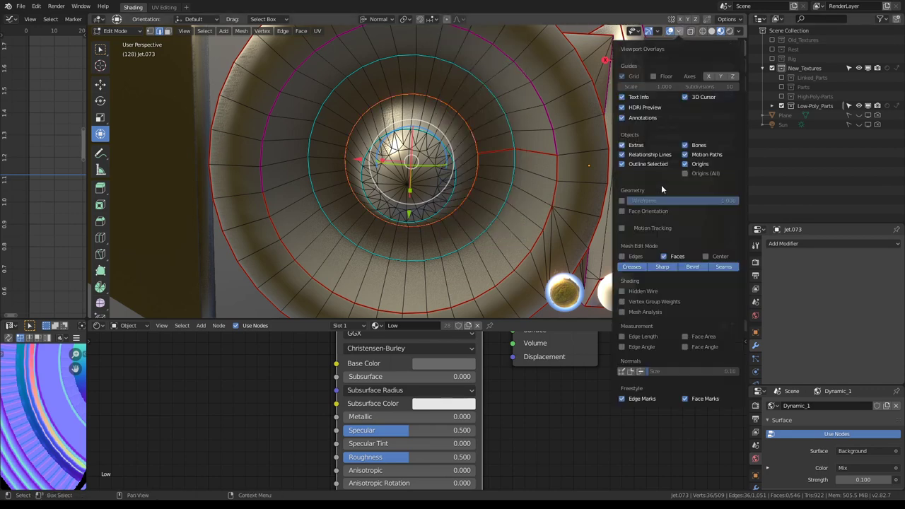
key(n)
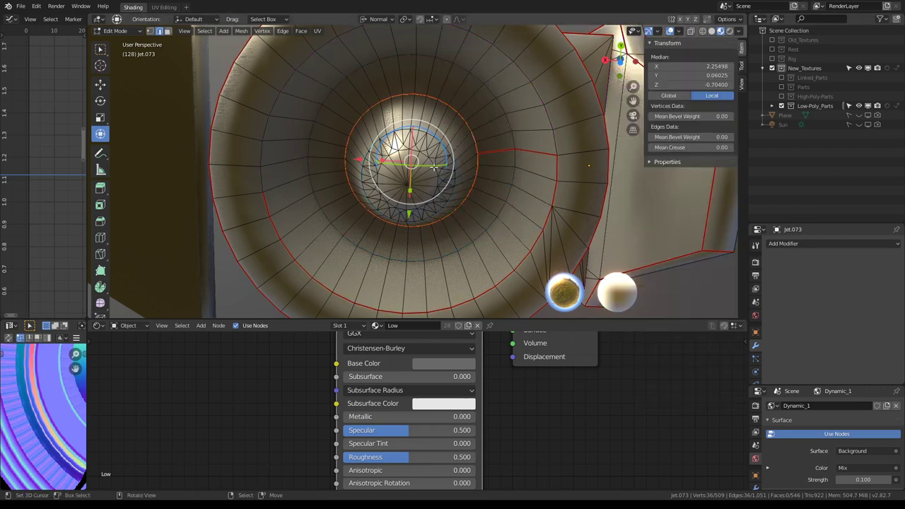
scroll(499, 147, down, 4)
middle_drag(499, 147, 388, 138)
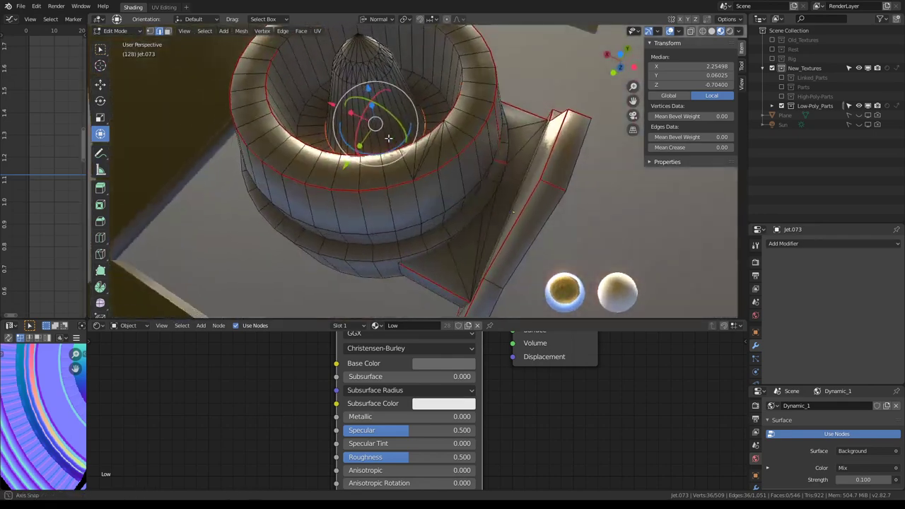
scroll(389, 138, up, 3)
middle_drag(391, 145, 402, 170)
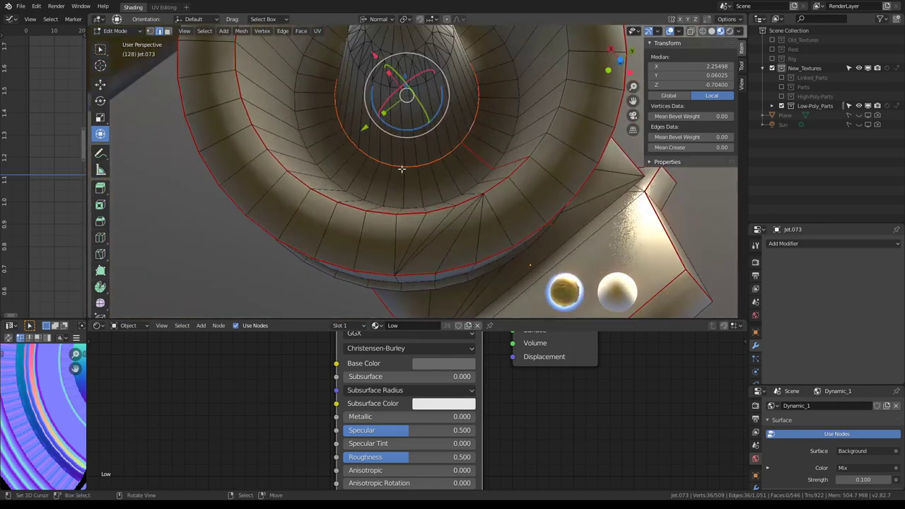
click(167, 32)
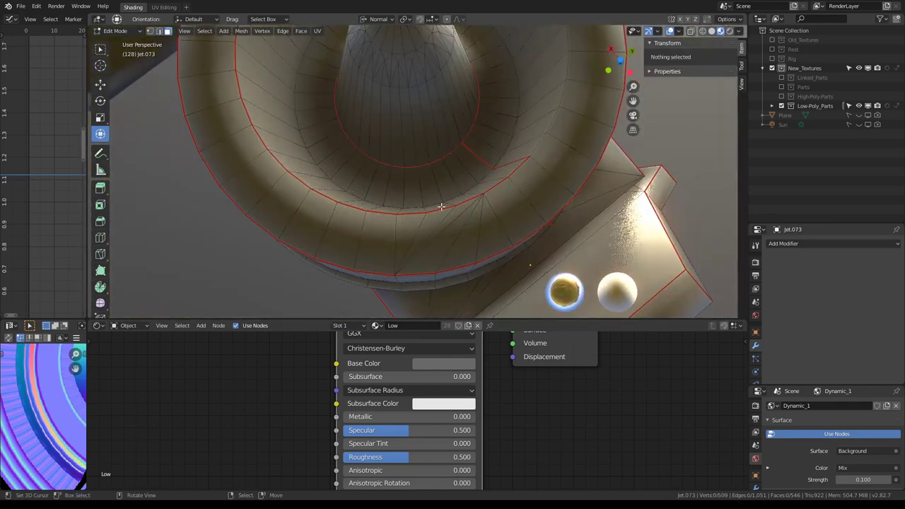
click(405, 234)
- Triangulate a run of ring faces and convert them back into quads
ctrl+click(485, 235)
key(ctrl+t)
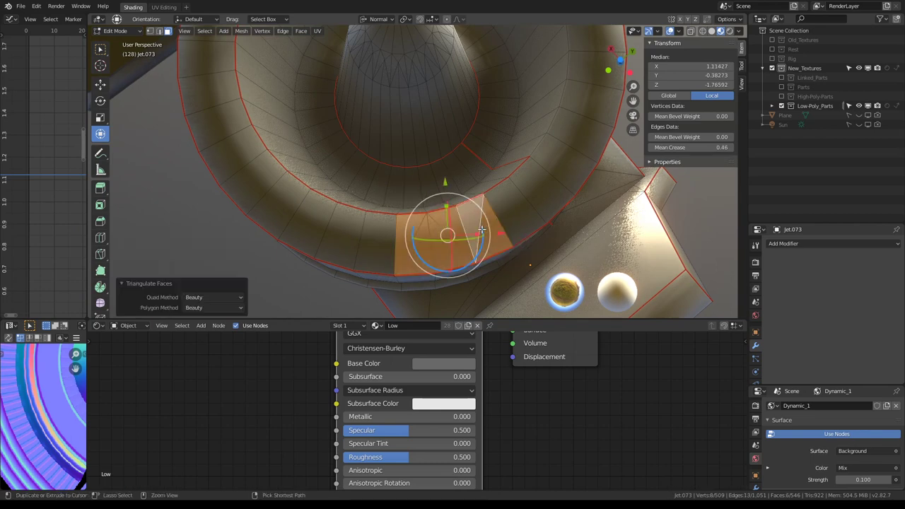
key(alt+j)
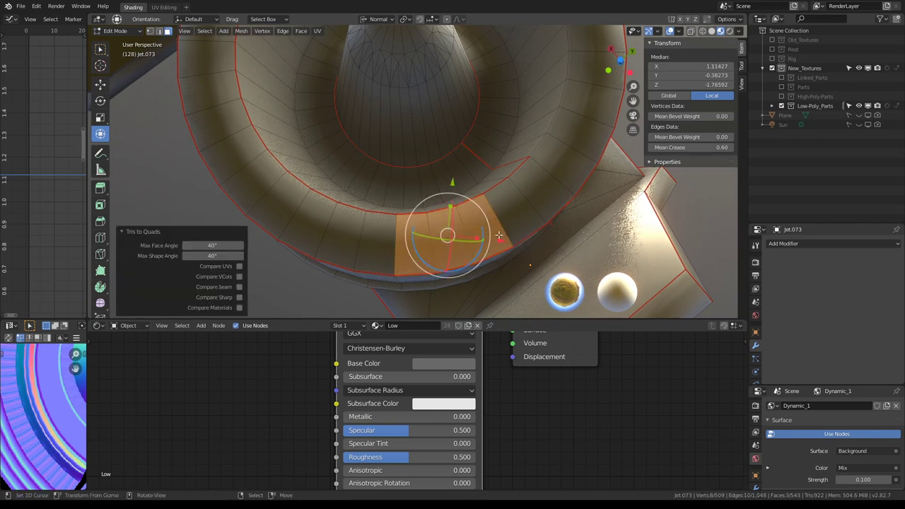
click(499, 235)
- Select the cone's inner disc faces and merge them with a 5° seam-delimited Limited Dissolve
mouse_move(499, 235)
middle_down()
mouse_move(407, 206)
mouse_move(427, 117)
middle_up()
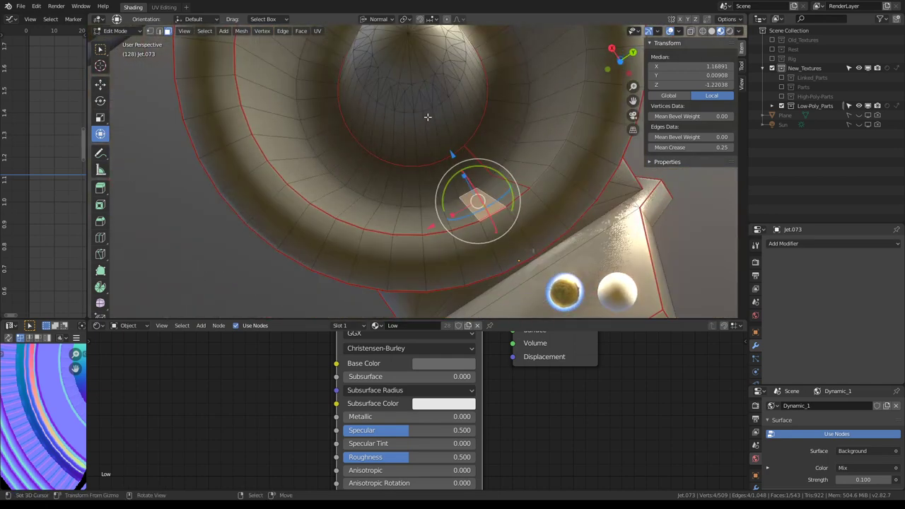
middle_drag(427, 117, 422, 194)
click(422, 194)
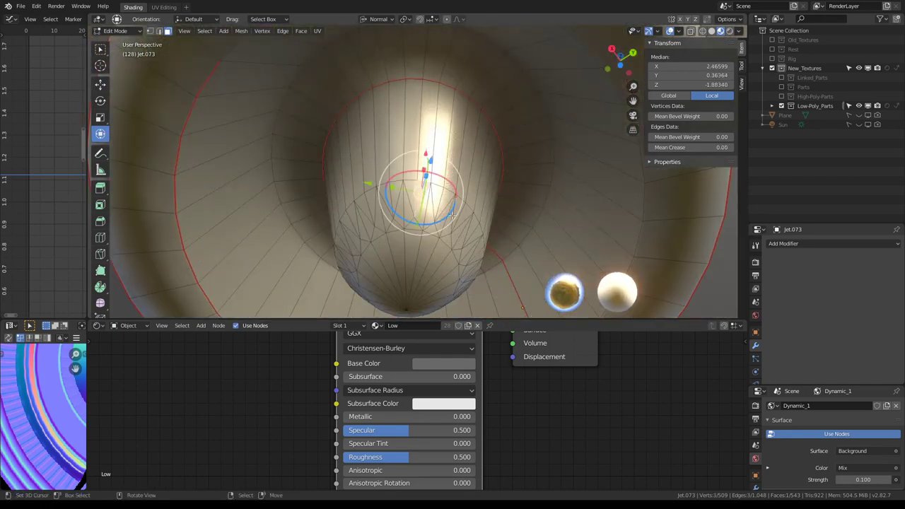
alt+click(453, 216)
key(KP_Decimal)
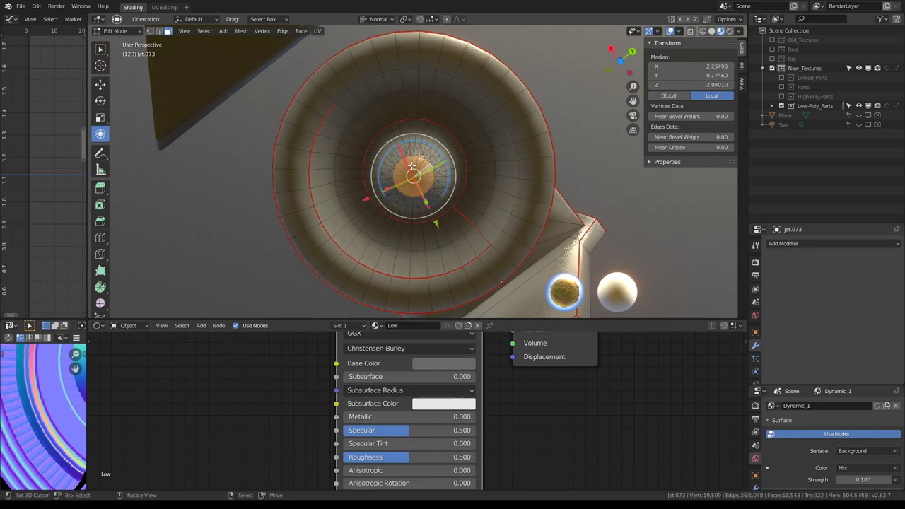
key(ctrl+KP_Add)
key(ctrl+KP_Add)
key(ctrl+KP_Subtract)
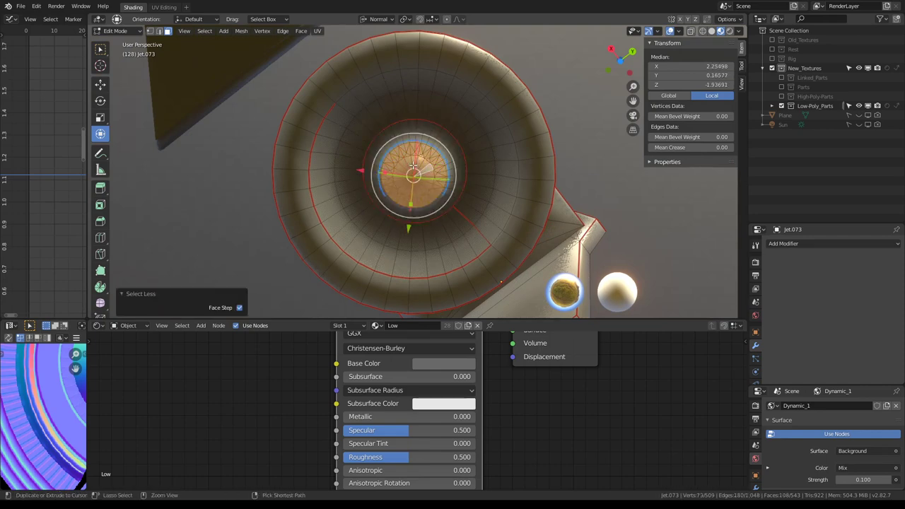
scroll(413, 166, up, 4)
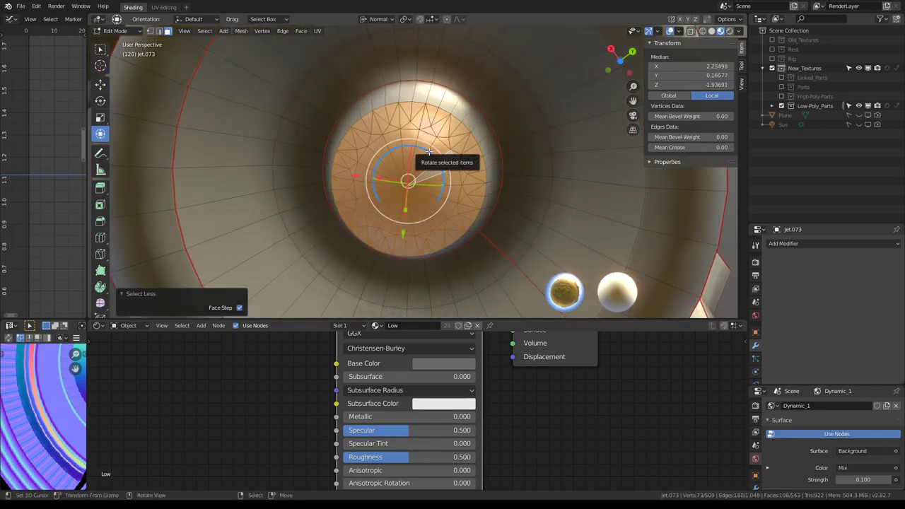
key(q)
click(497, 180)
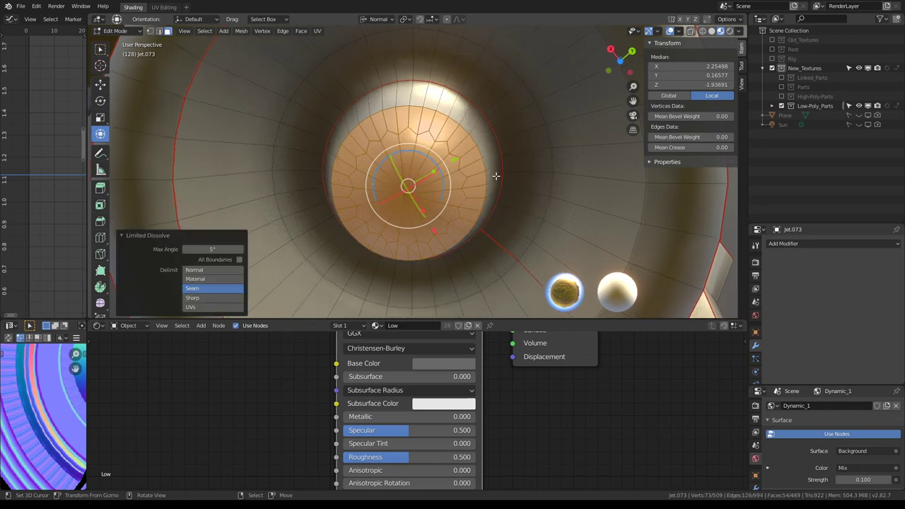
mouse_move(489, 166)
middle_down()
mouse_move(443, 177)
mouse_move(459, 151)
mouse_move(453, 179)
middle_up()
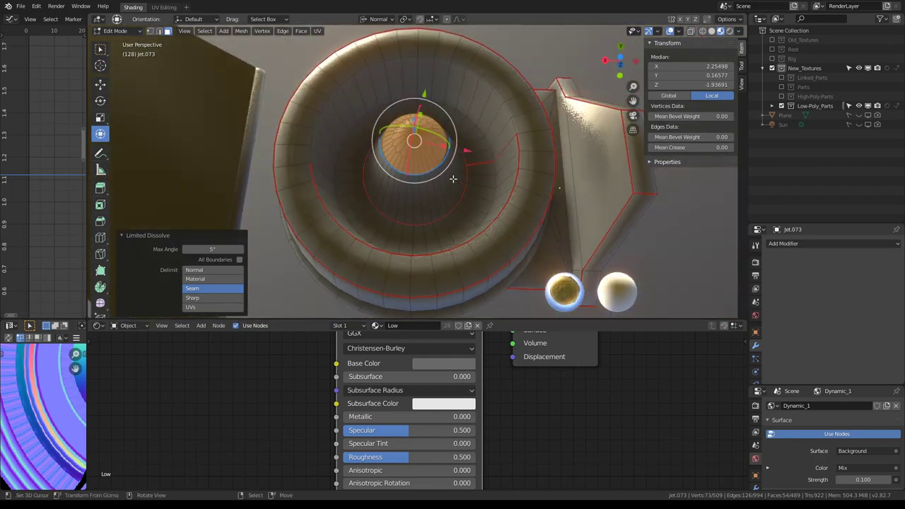
- In edge mode, select a path of edges around the funnel
click(455, 112)
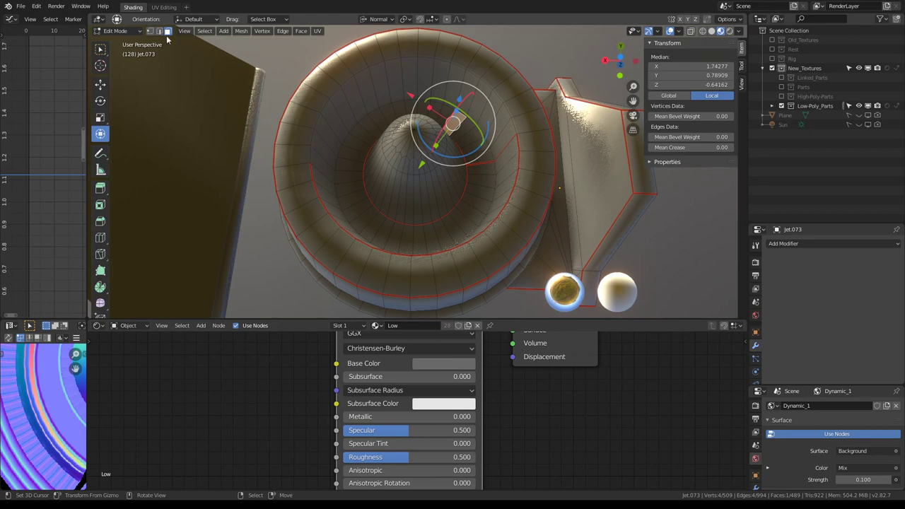
click(158, 31)
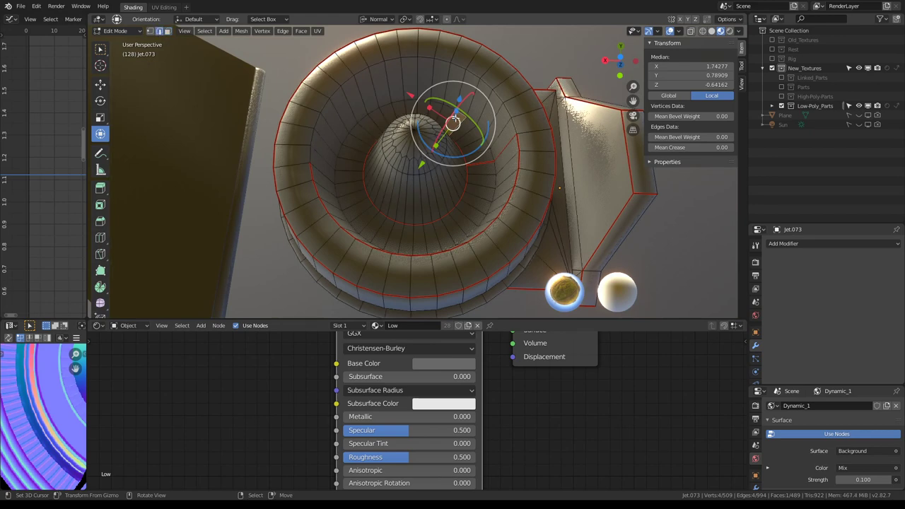
click(468, 121)
ctrl+click(492, 207)
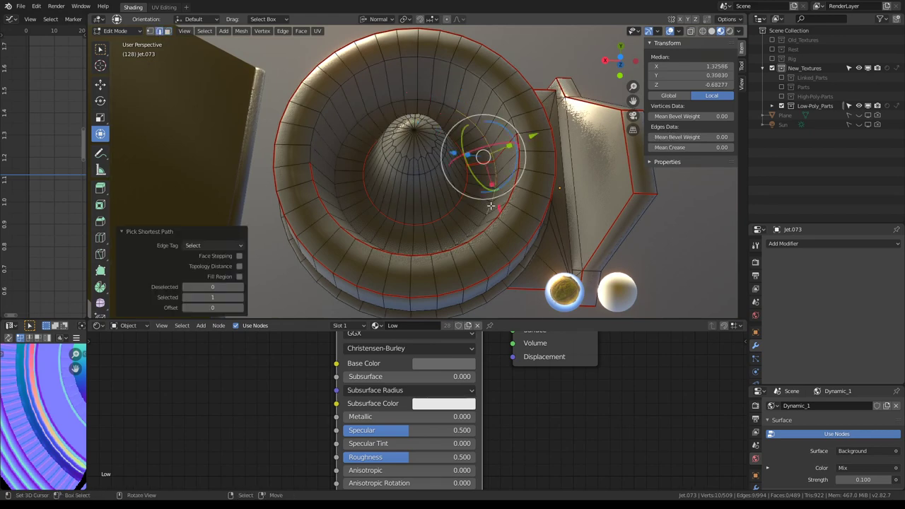
click(241, 287)
middle_drag(340, 213, 386, 235)
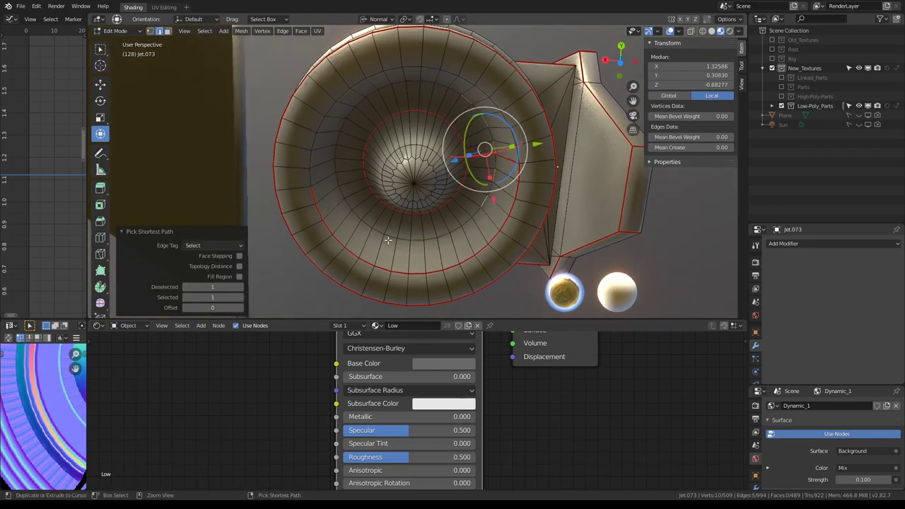
ctrl+click(387, 235)
ctrl+click(444, 98)
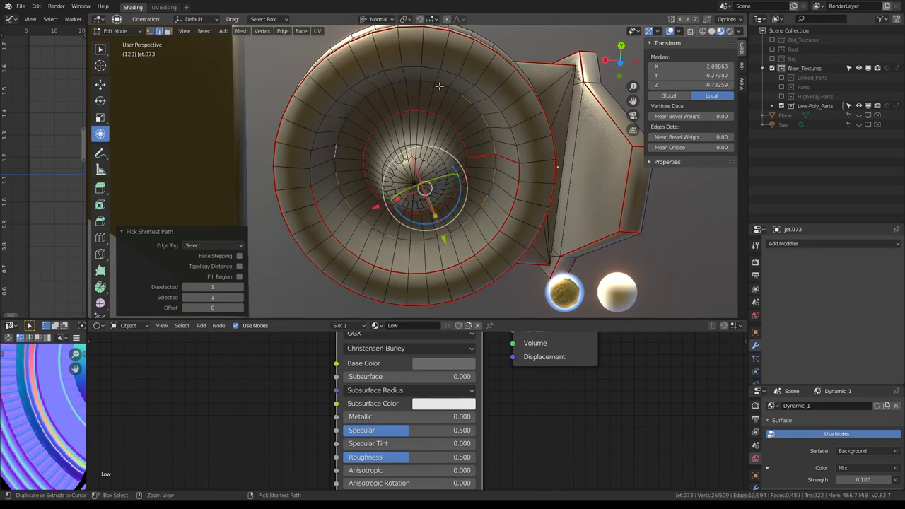
ctrl+click(440, 86)
middle_drag(439, 85, 466, 141)
- Merge the selected funnel vertices by distance, then collapse them
key(q)
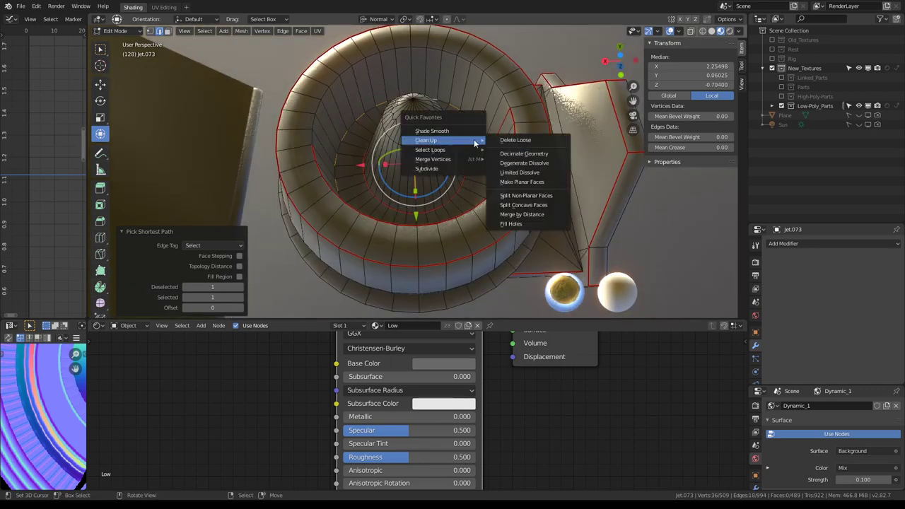
mouse_move(442, 160)
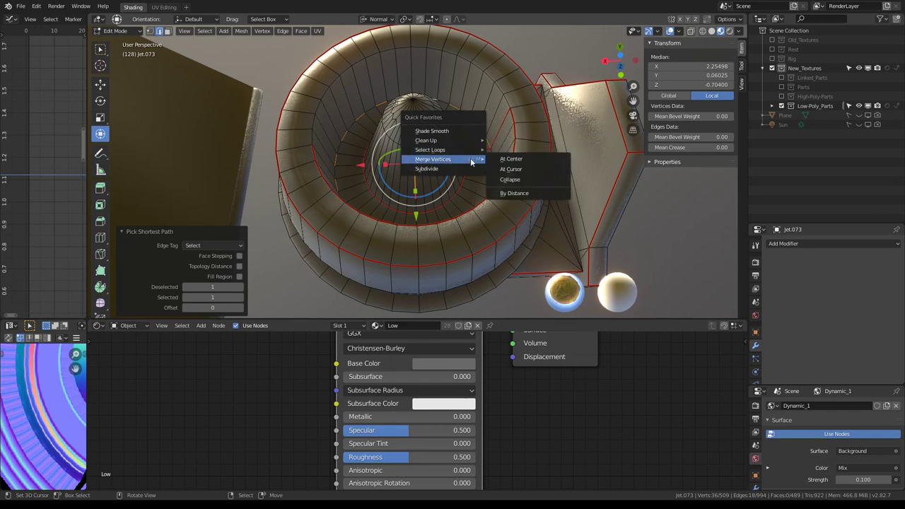
click(520, 193)
mouse_move(520, 193)
middle_down()
mouse_move(464, 186)
mouse_move(448, 126)
middle_up()
key(q)
click(536, 193)
- Select the funnel's inner ring vertices and collapse them into one centre point
click(462, 186)
ctrl+click(411, 107)
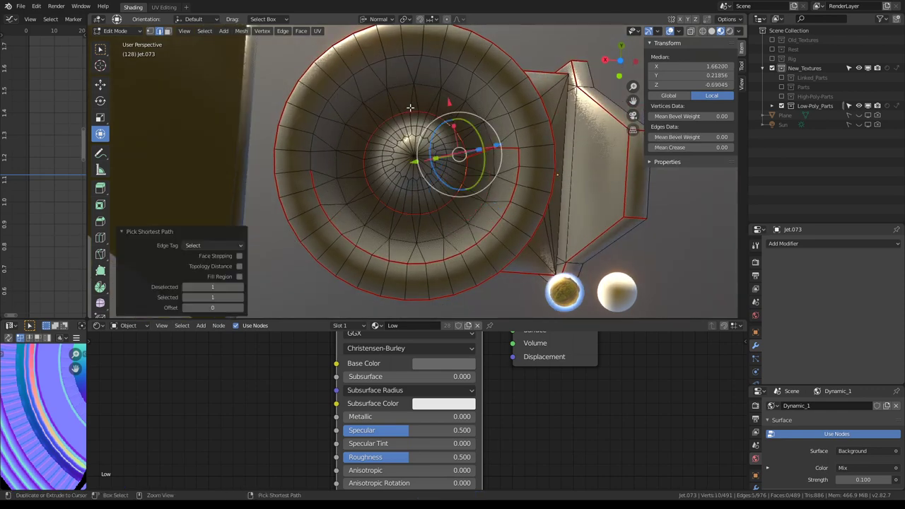
ctrl+click(362, 175)
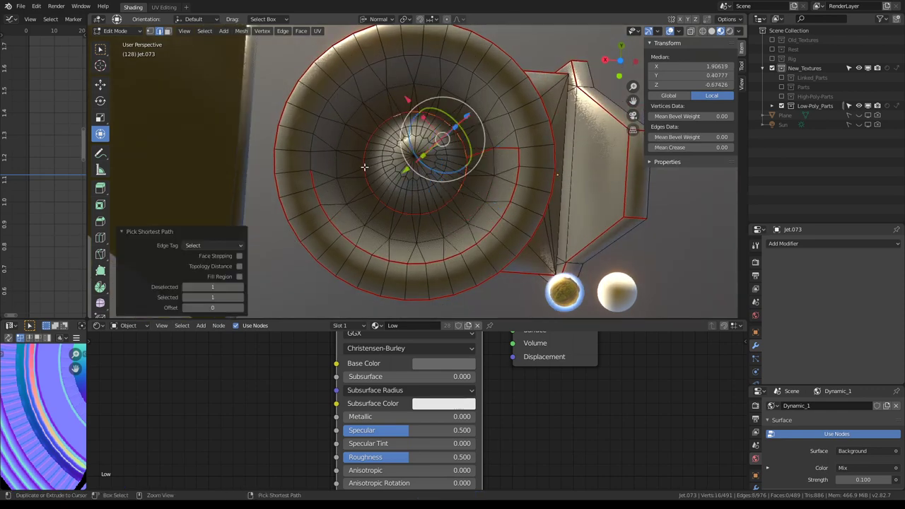
ctrl+click(375, 193)
ctrl+click(418, 215)
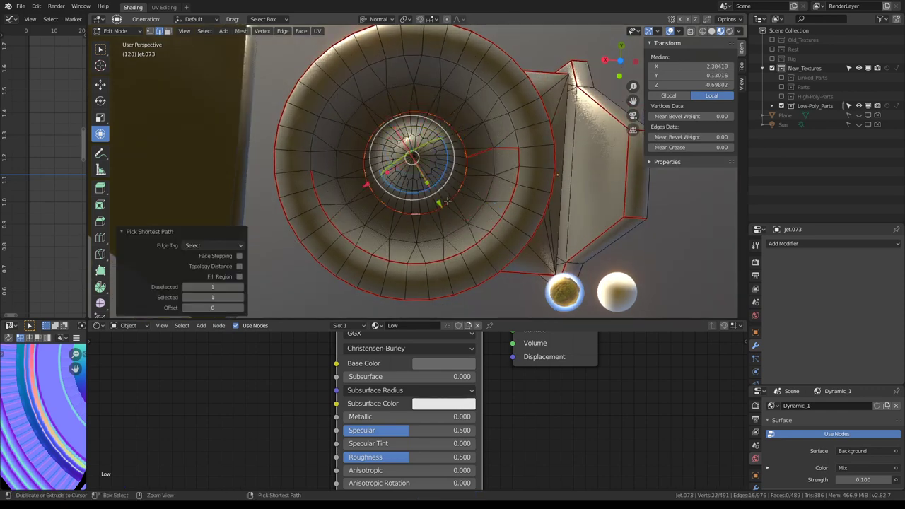
ctrl+click(447, 202)
key(q)
click(556, 196)
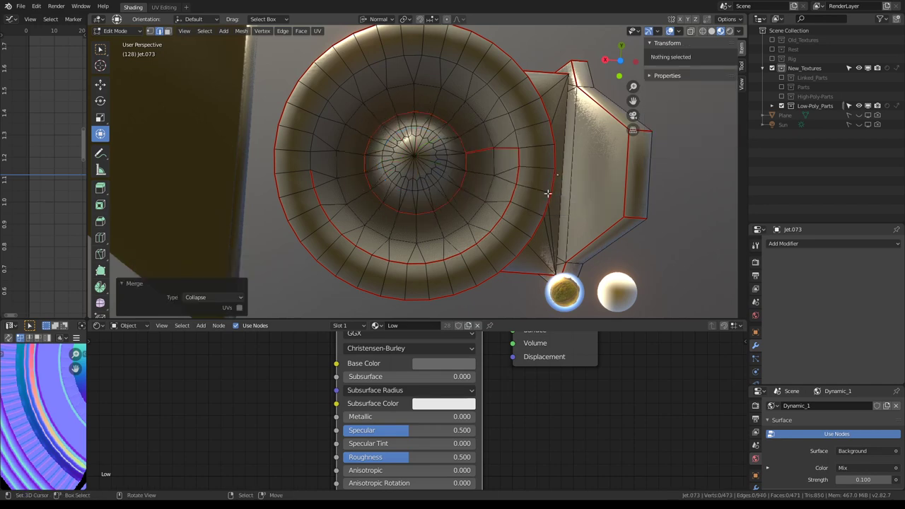
middle_drag(538, 191, 446, 150)
key(q)
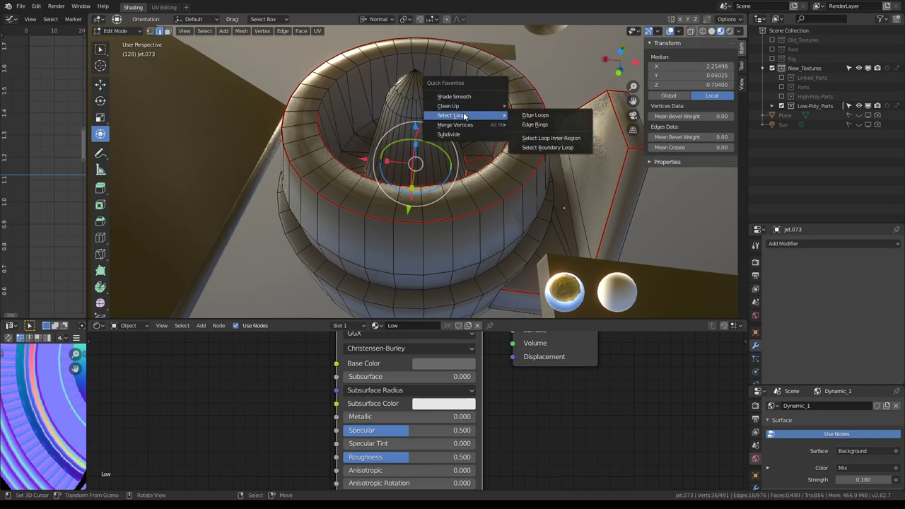
mouse_move(453, 115)
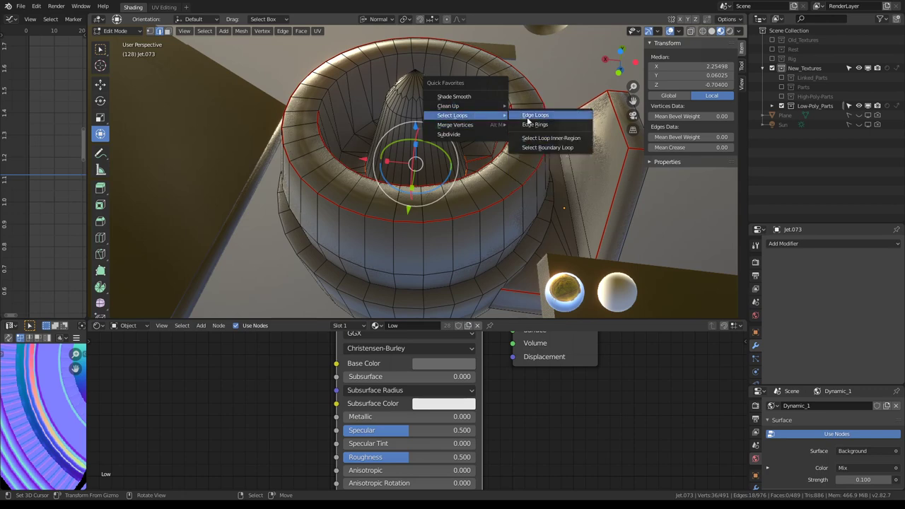
- Select the outer ring edges, grow to the surrounding faces, hide them, then undo
click(537, 124)
middle_drag(519, 121, 514, 164)
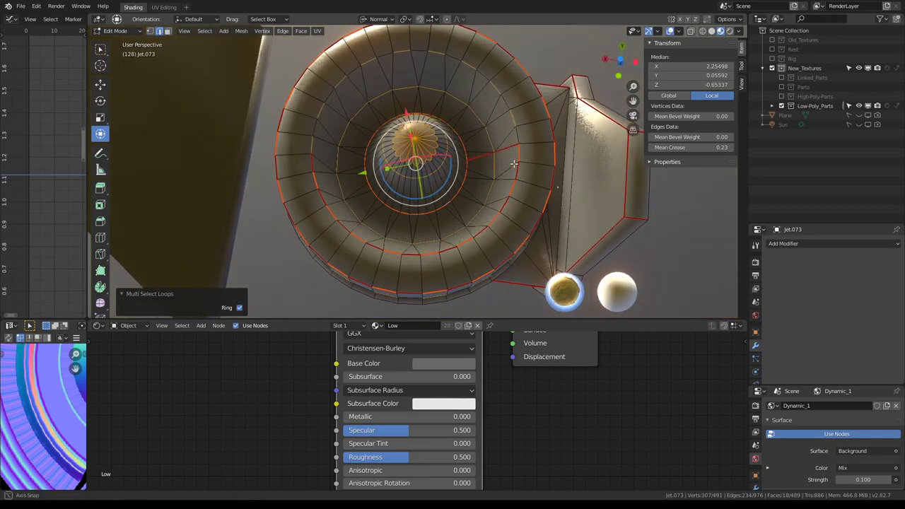
click(460, 189)
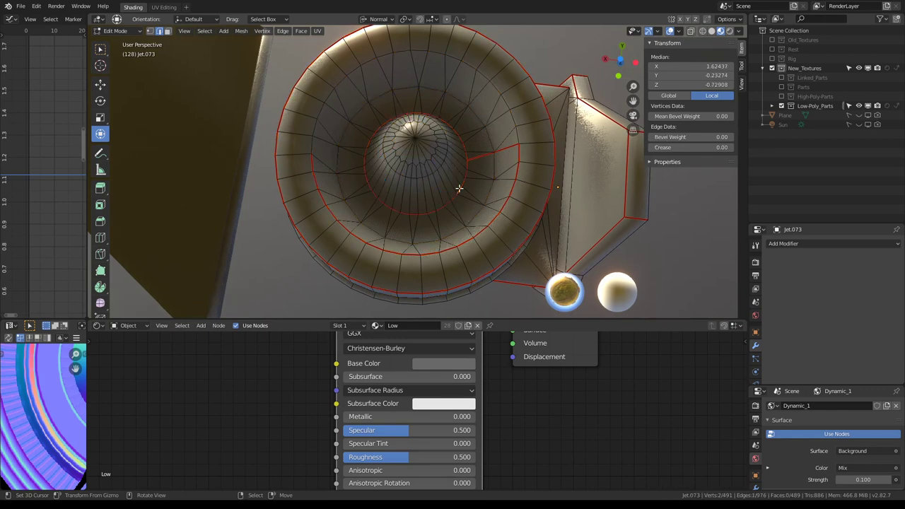
ctrl+click(397, 212)
middle_drag(365, 153, 365, 162)
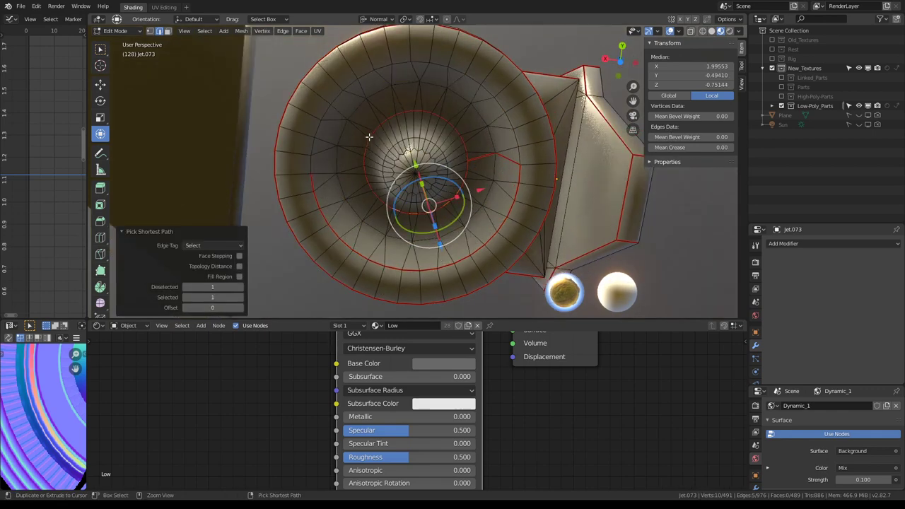
alt+click(346, 112)
alt+click(362, 74)
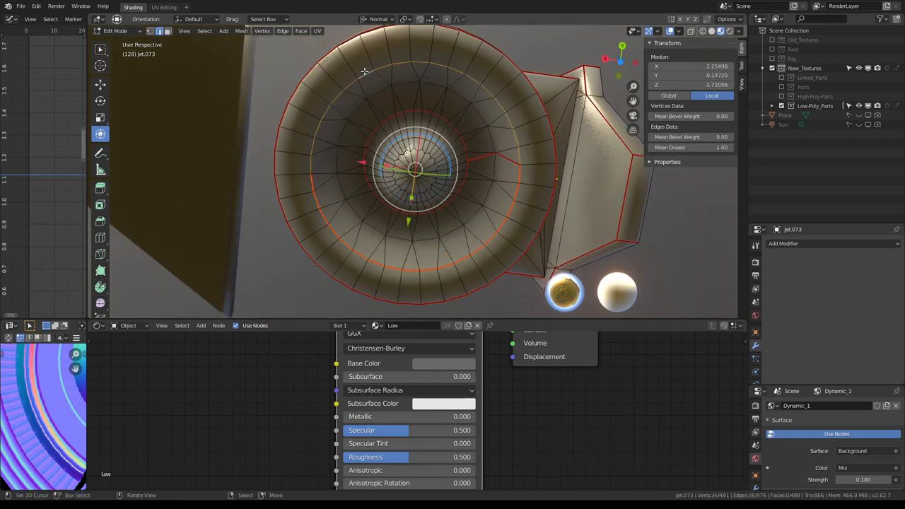
key(ctrl+KP_Add)
key(ctrl+KP_Add)
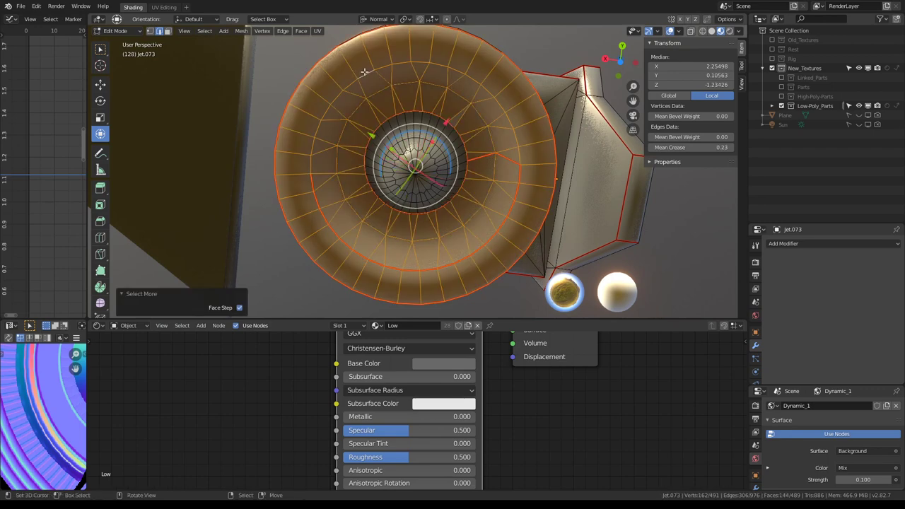
key(h)
middle_drag(365, 71, 358, 77)
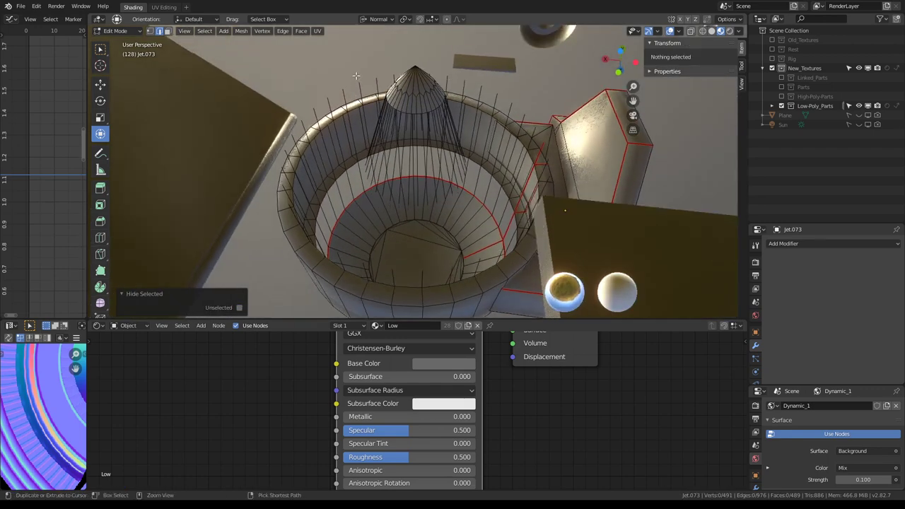
key(ctrl+z)
- In face mode, shrink the ring-face selection by one ring and hide that band
click(167, 33)
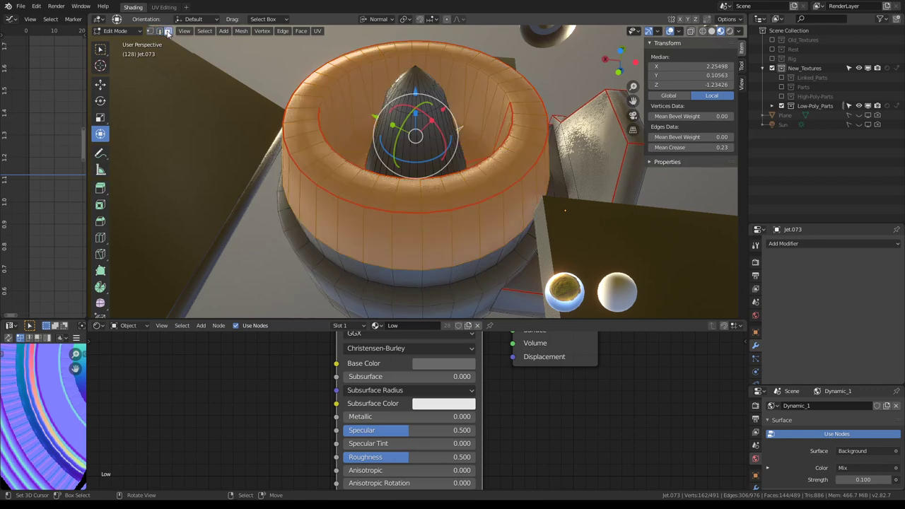
key(h)
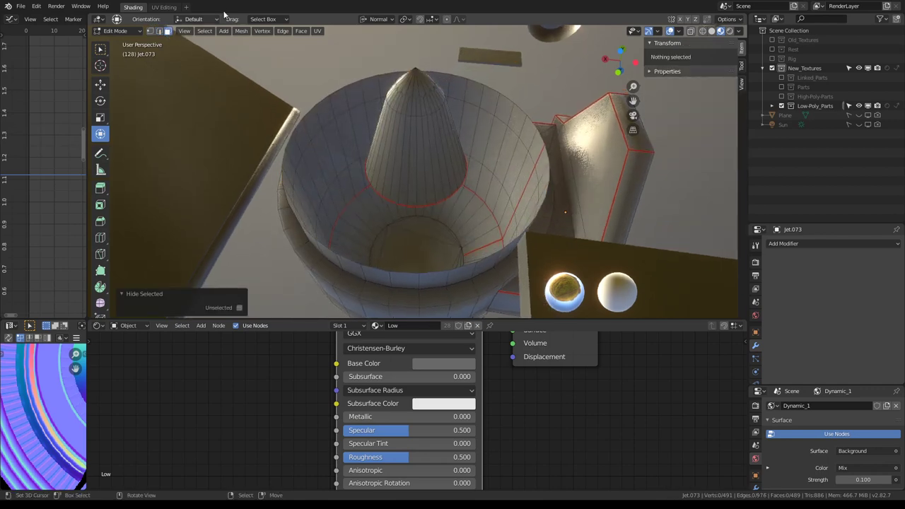
key(alt+h)
middle_drag(455, 117, 476, 189)
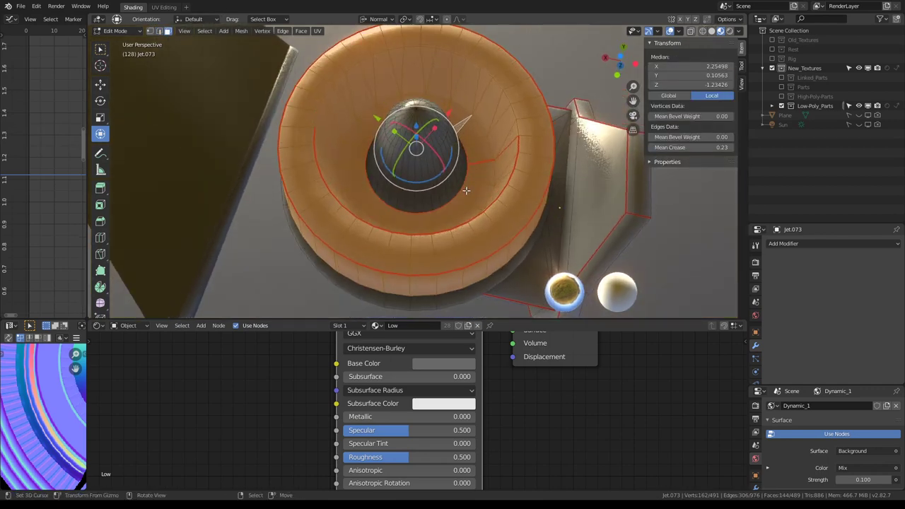
scroll(476, 190, up, 2)
key(ctrl+KP_Subtract)
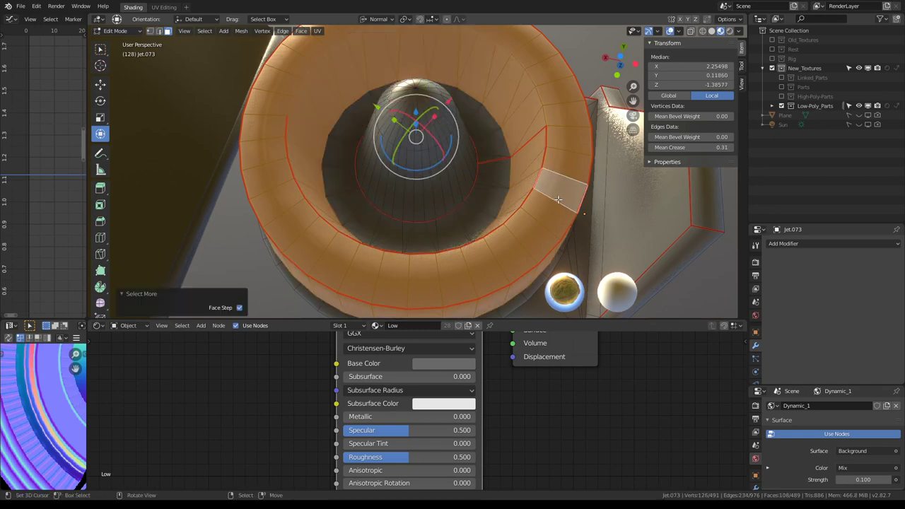
key(h)
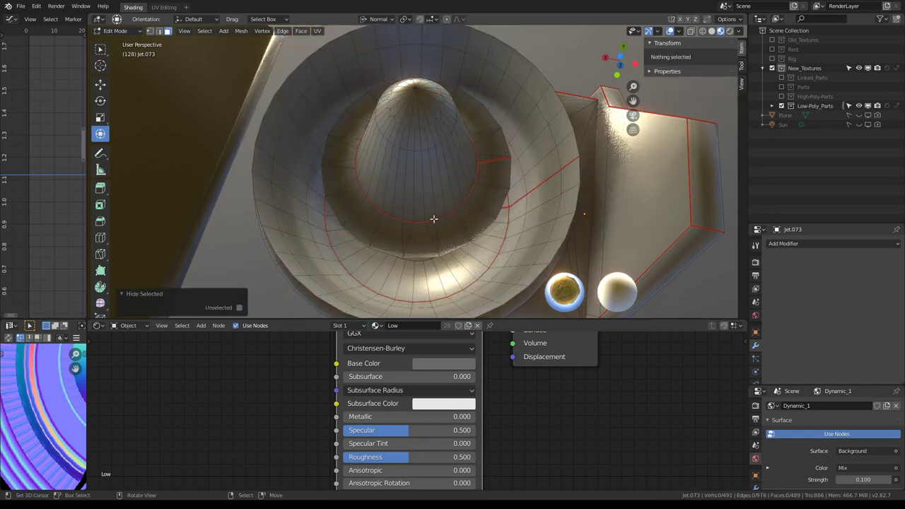
click(433, 219)
- In edge mode, select a full edge loop around the cone using shortest-path picks
click(158, 31)
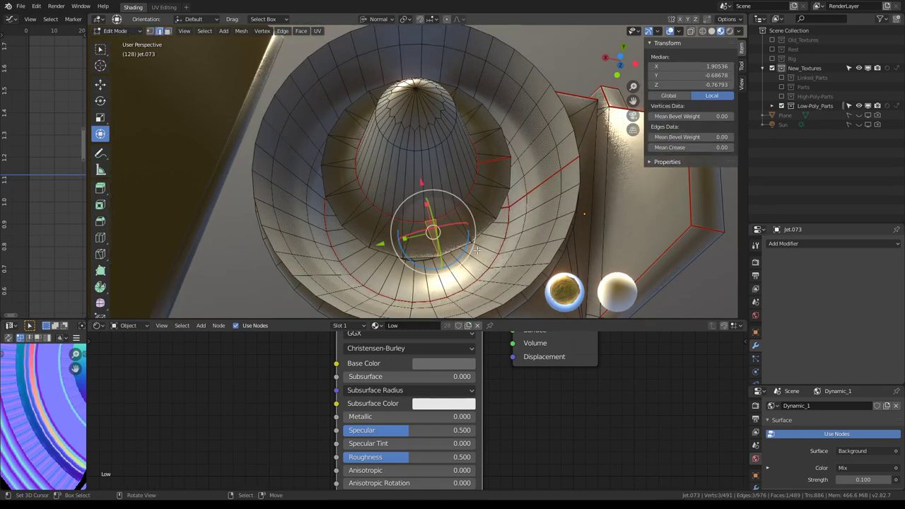
click(430, 220)
ctrl+click(356, 186)
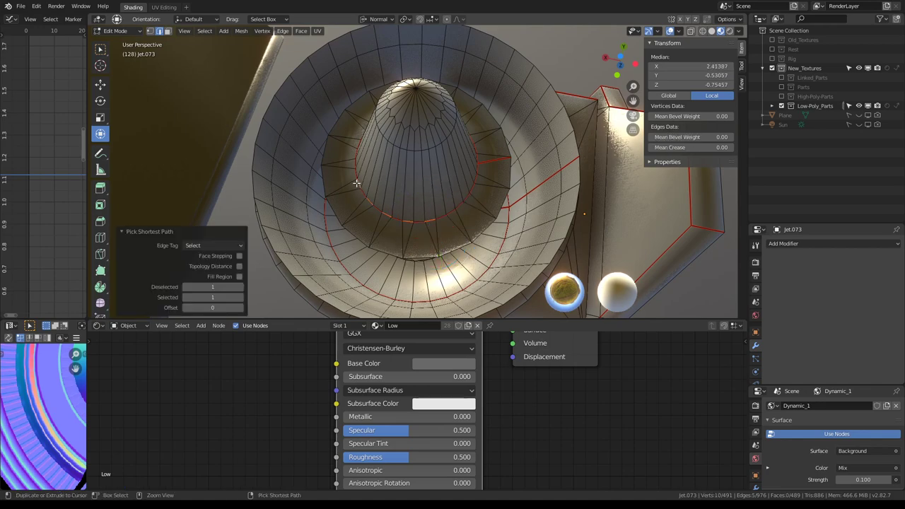
mouse_move(356, 185)
middle_down()
mouse_move(400, 212)
mouse_move(388, 238)
mouse_move(424, 212)
middle_up()
ctrl+click(372, 224)
ctrl+click(380, 230)
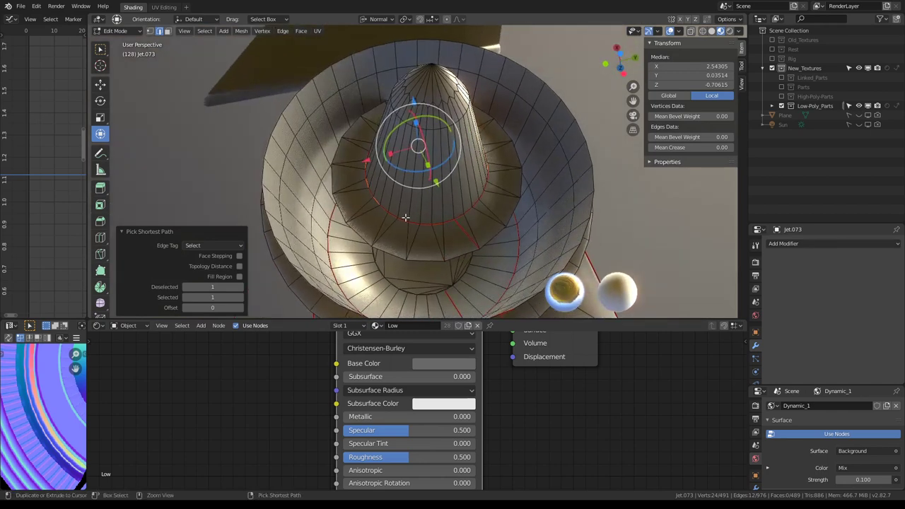
key(q)
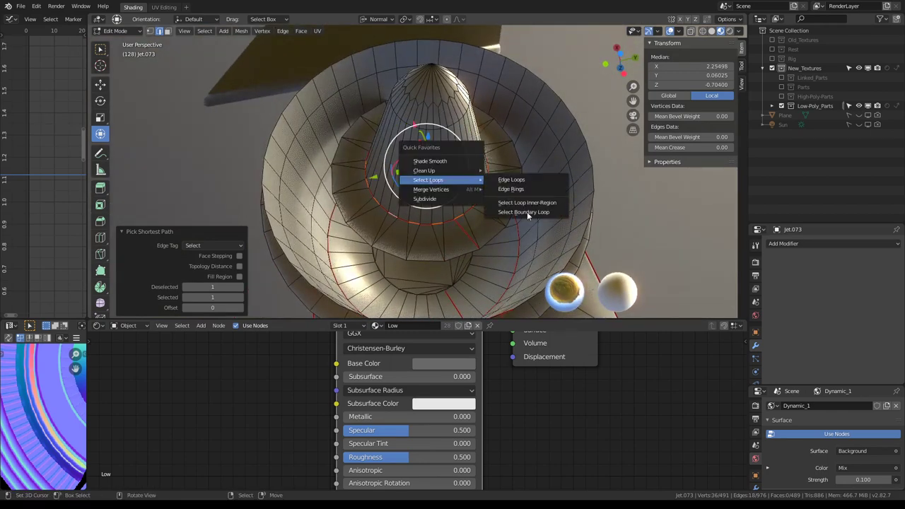
click(527, 212)
key(q)
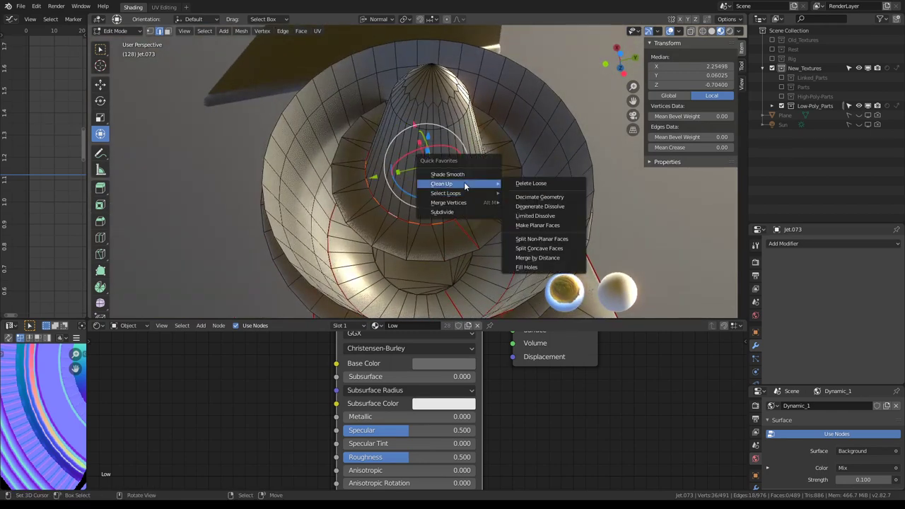
click(529, 201)
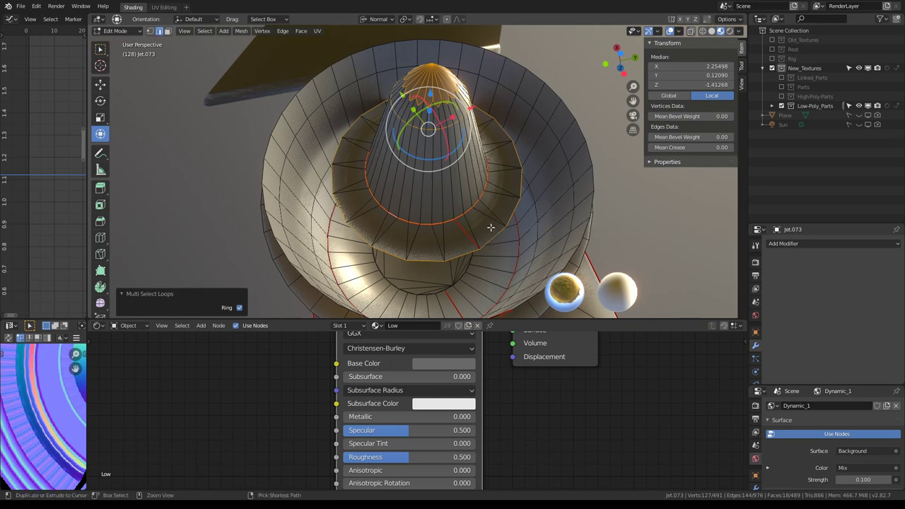
key(ctrl+z)
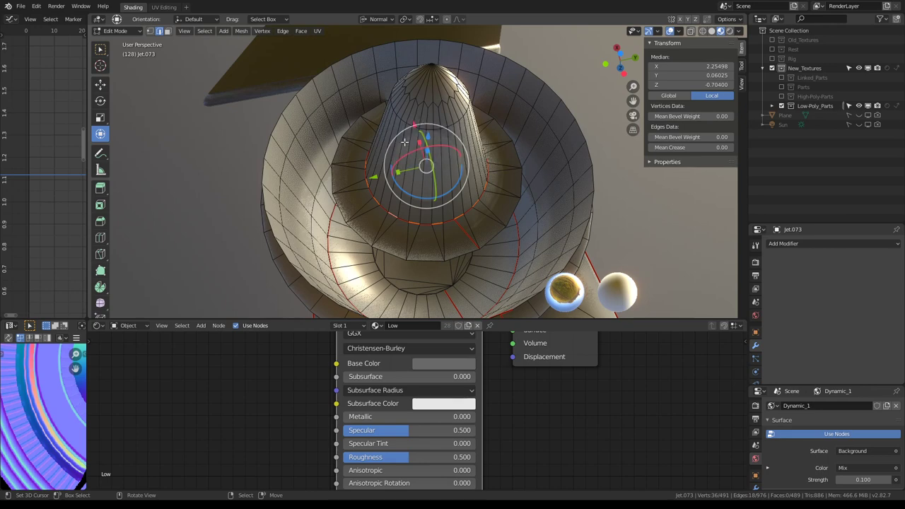
- Collapse the selected cone ring with Merge Vertices > Collapse
mouse_move(417, 128)
middle_down()
mouse_move(387, 142)
mouse_move(504, 250)
middle_up()
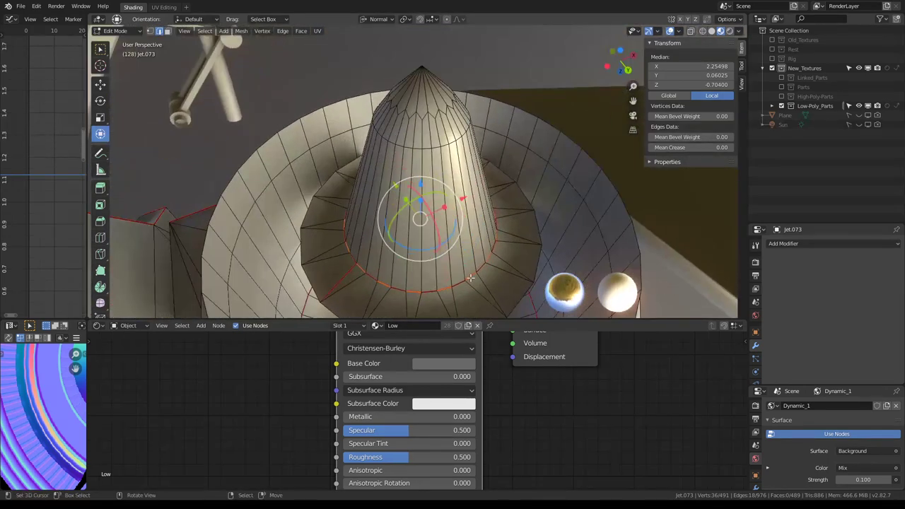
key(q)
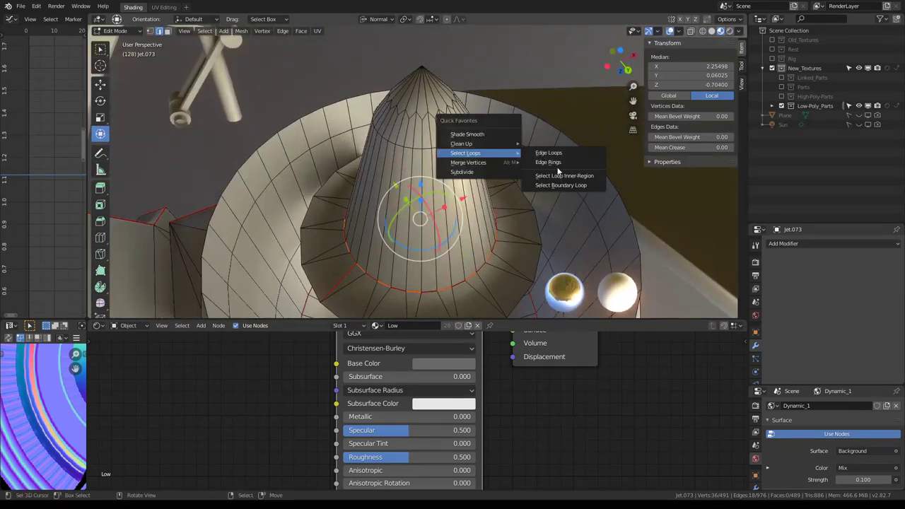
mouse_move(469, 163)
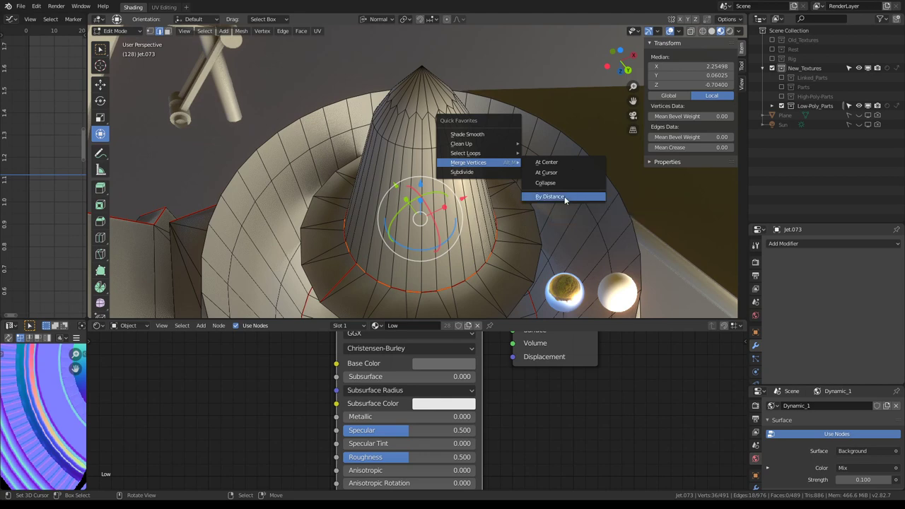
click(566, 197)
key(q)
click(602, 214)
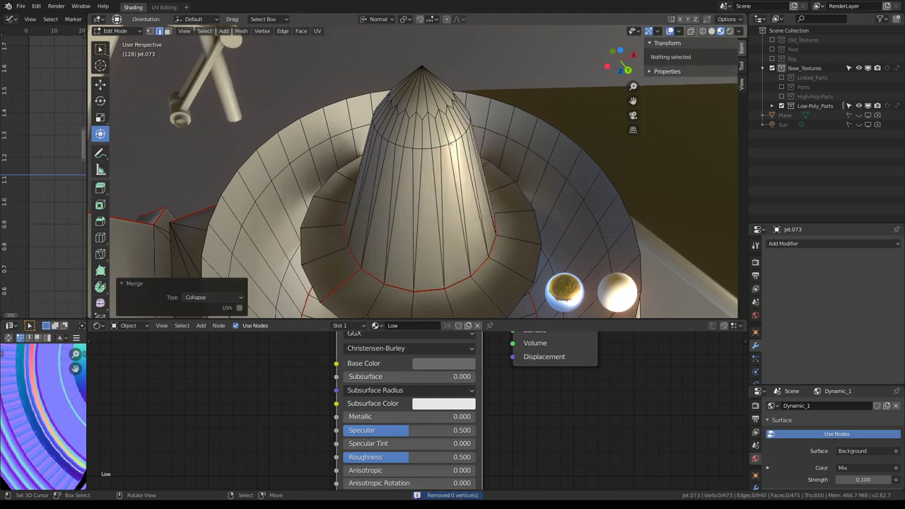
- Select the edge ring near the cone tip and collapse it into one point
click(450, 144)
middle_drag(451, 144, 459, 195)
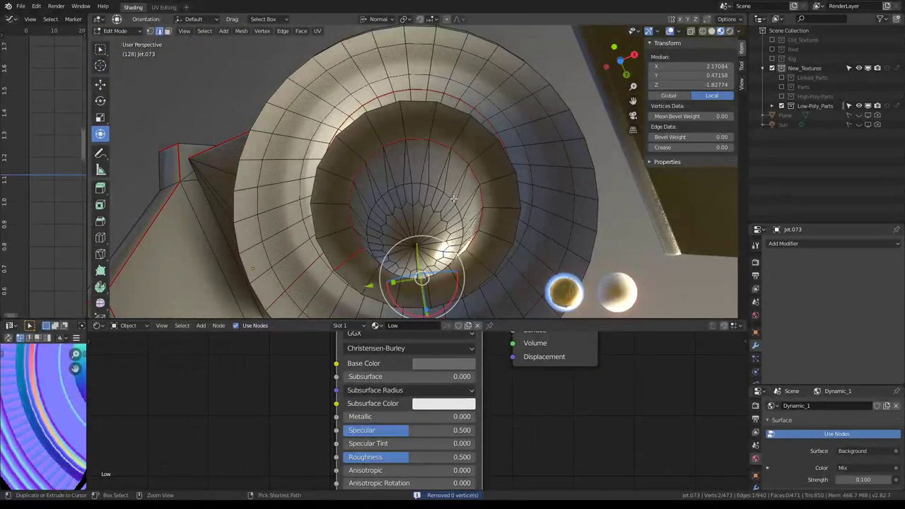
ctrl+click(453, 199)
ctrl+click(392, 189)
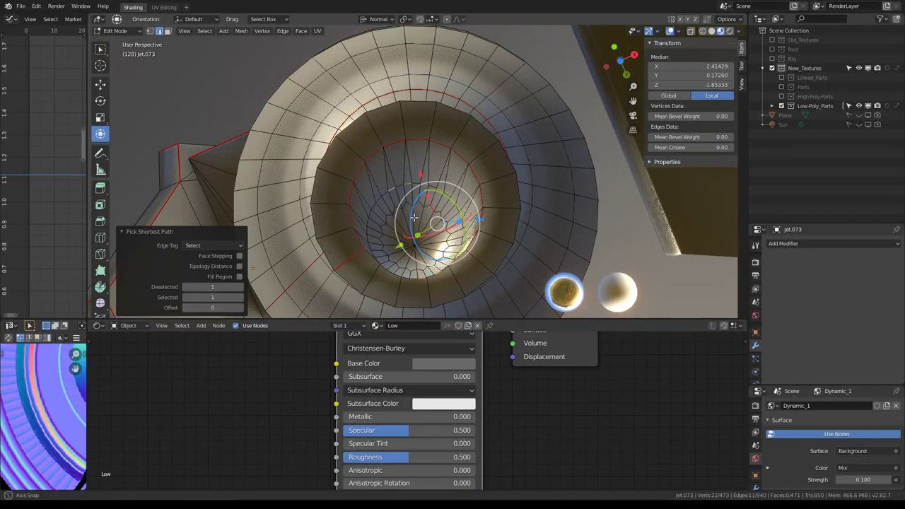
middle_drag(392, 189, 416, 154)
ctrl+click(394, 140)
key(q)
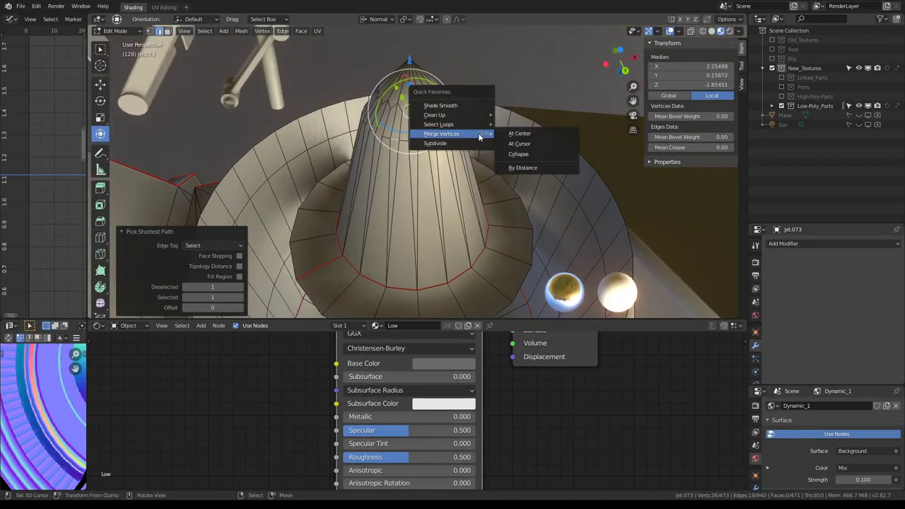
click(532, 168)
key(q)
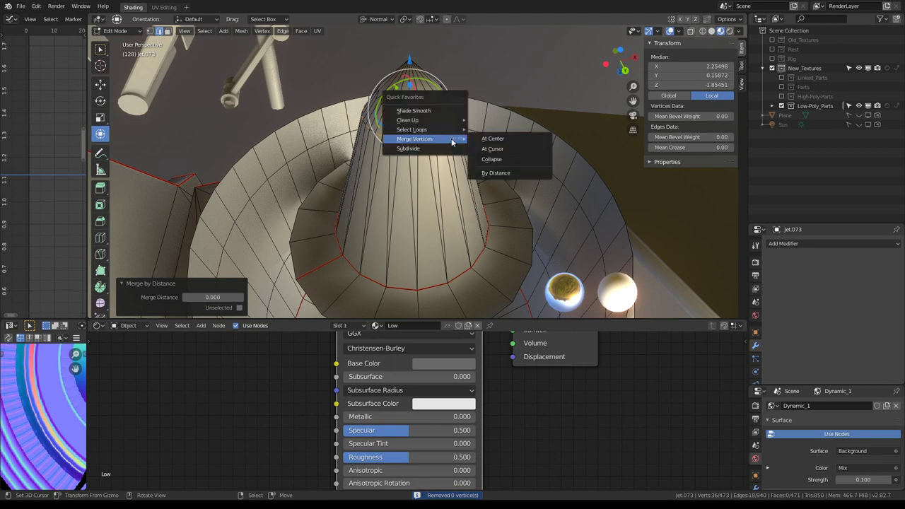
click(513, 160)
- Select the cone-top vertex, then the faces around the cone tip in face mode
mouse_move(513, 161)
middle_down()
mouse_move(414, 167)
mouse_move(432, 160)
mouse_move(396, 142)
mouse_move(406, 99)
mouse_move(443, 113)
mouse_move(271, 42)
middle_up()
click(418, 174)
click(167, 32)
click(411, 182)
ctrl+click(368, 121)
- Select the edge paths running around and into the cone top
click(160, 32)
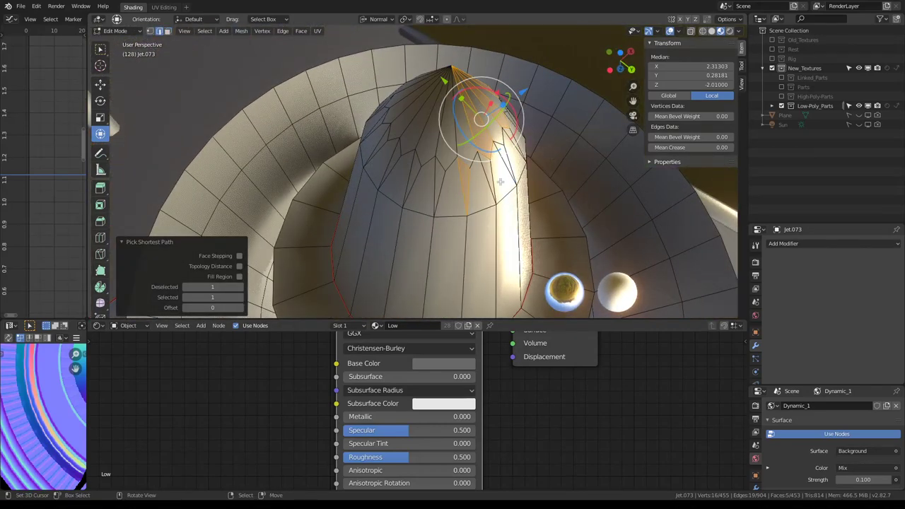
click(439, 163)
ctrl+click(394, 138)
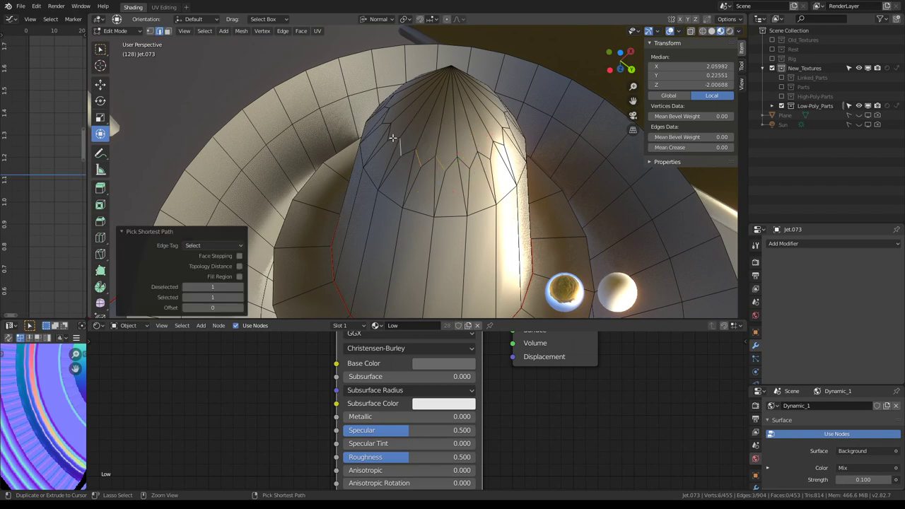
middle_drag(394, 138, 498, 144)
ctrl+click(461, 137)
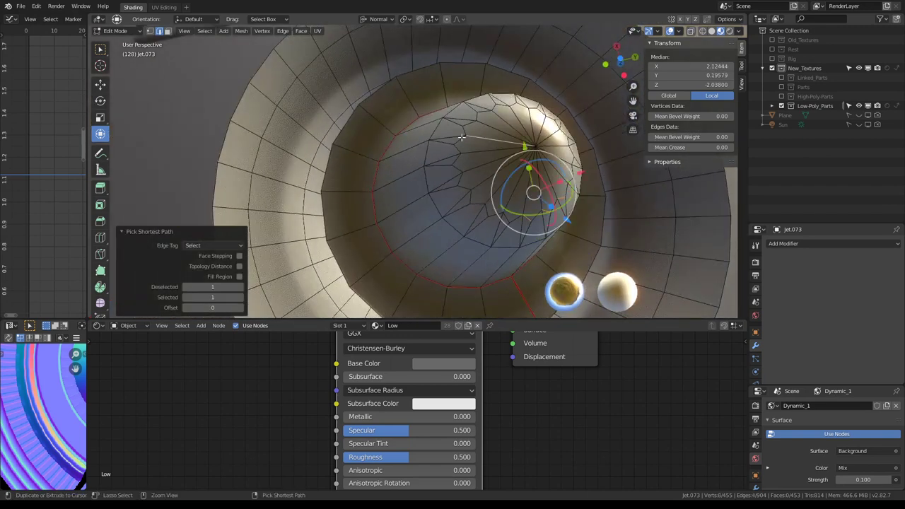
click(477, 201)
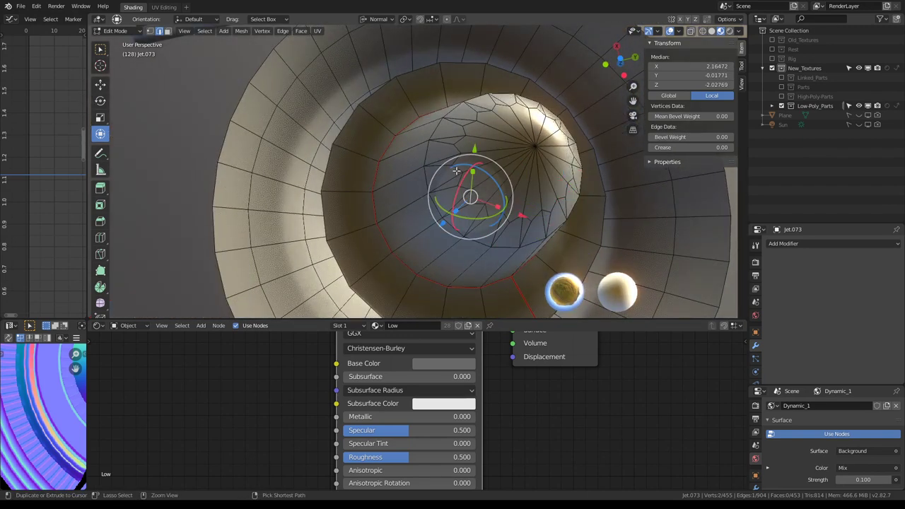
ctrl+click(457, 140)
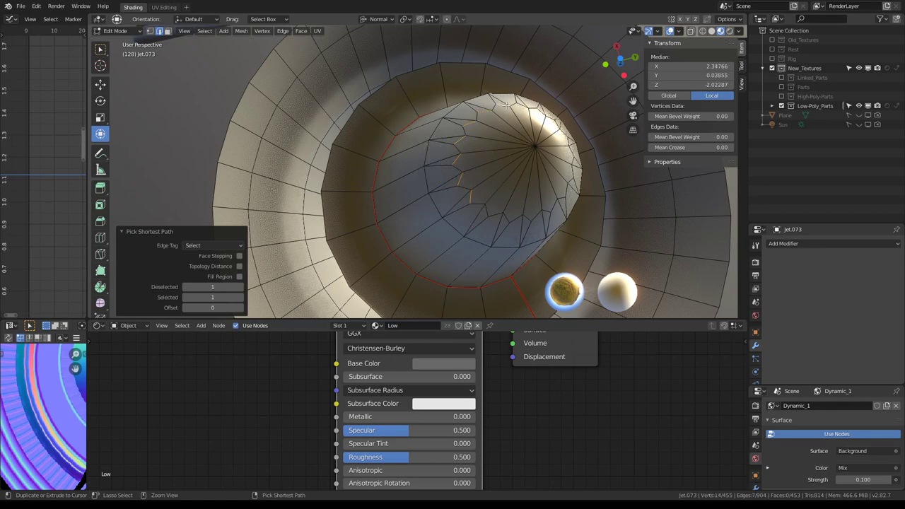
mouse_move(507, 104)
middle_down()
mouse_move(411, 105)
mouse_move(442, 184)
middle_up()
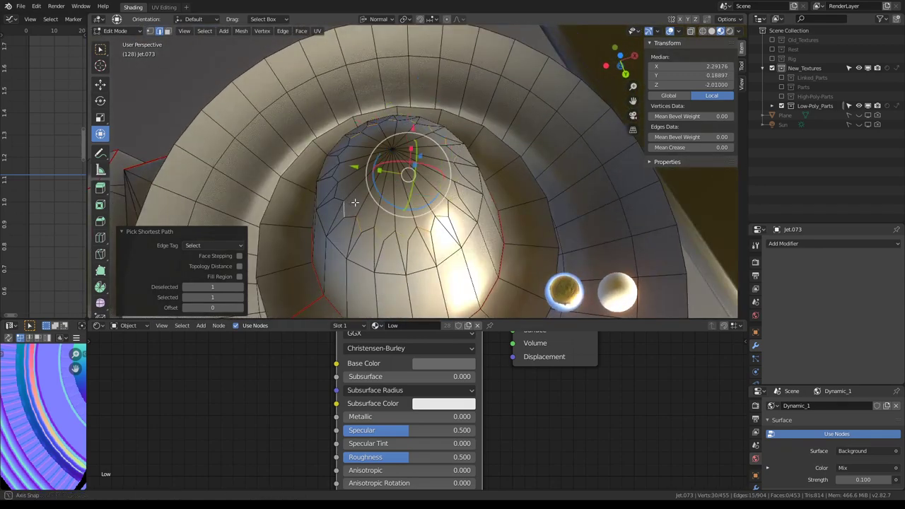
middle_drag(355, 203, 422, 186)
- Collapse the cone top into one point (437 vertices), then reveal hidden geometry and select all
key(q)
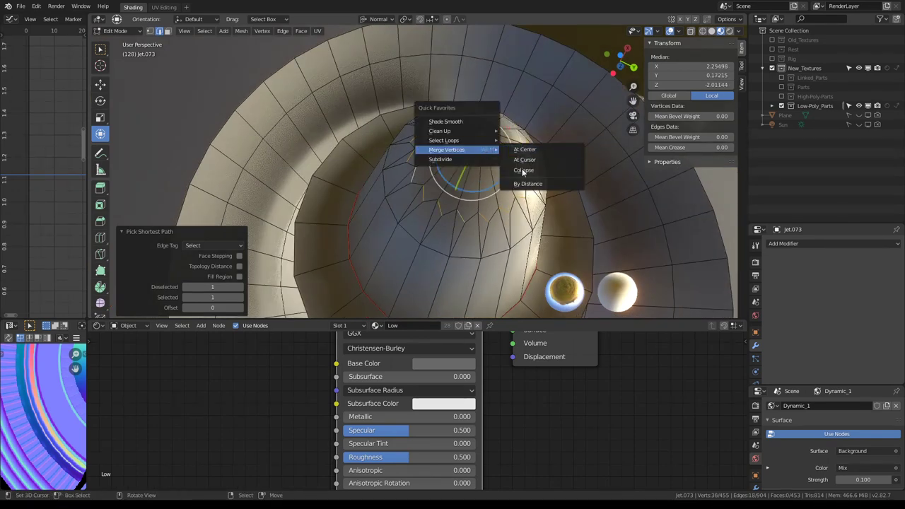
click(524, 171)
mouse_move(524, 173)
middle_down()
mouse_move(418, 122)
mouse_move(460, 214)
mouse_move(403, 166)
mouse_move(427, 89)
mouse_move(491, 151)
mouse_move(567, 200)
mouse_move(423, 211)
mouse_move(216, 56)
middle_up()
key(alt+h)
key(a)
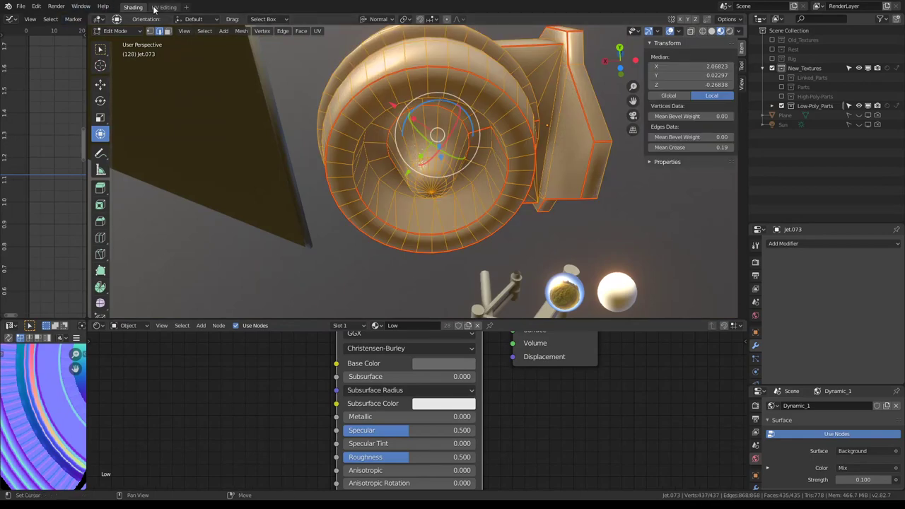
- Add a new Done collection inside the Low-Poly_Parts collection
click(164, 7)
middle_drag(47, 226, 74, 221)
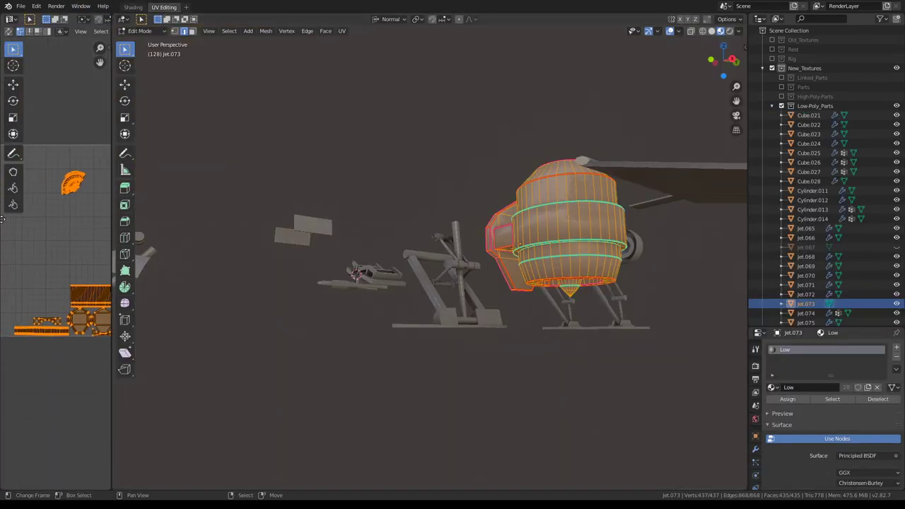
mouse_move(377, 160)
middle_down()
mouse_move(445, 174)
mouse_move(538, 233)
middle_up()
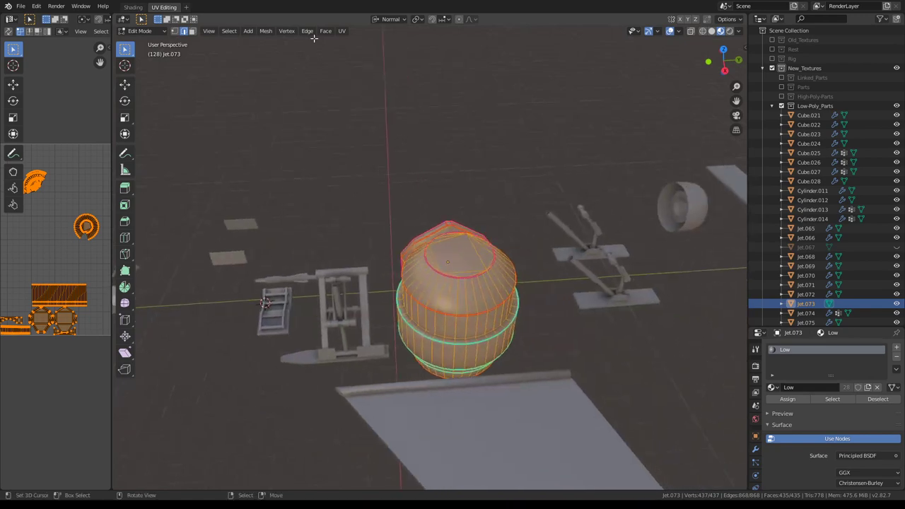
click(133, 7)
middle_drag(439, 145, 448, 188)
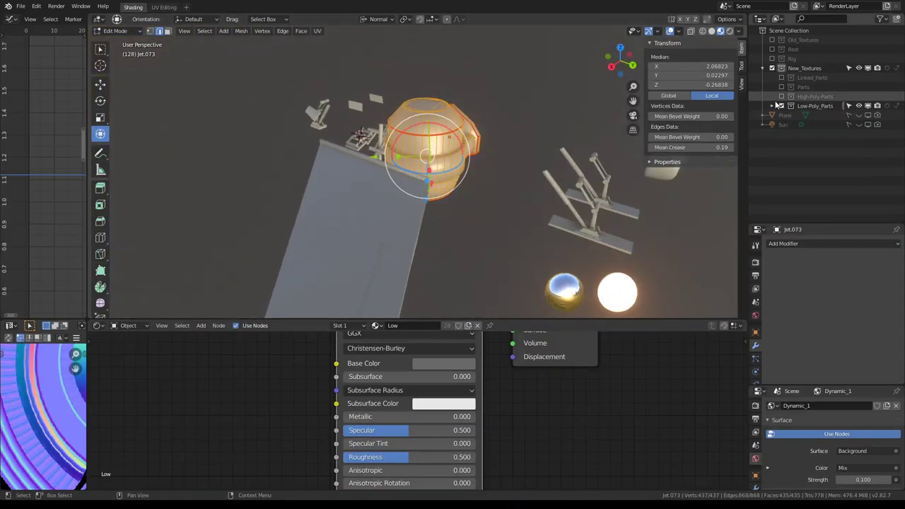
click(772, 105)
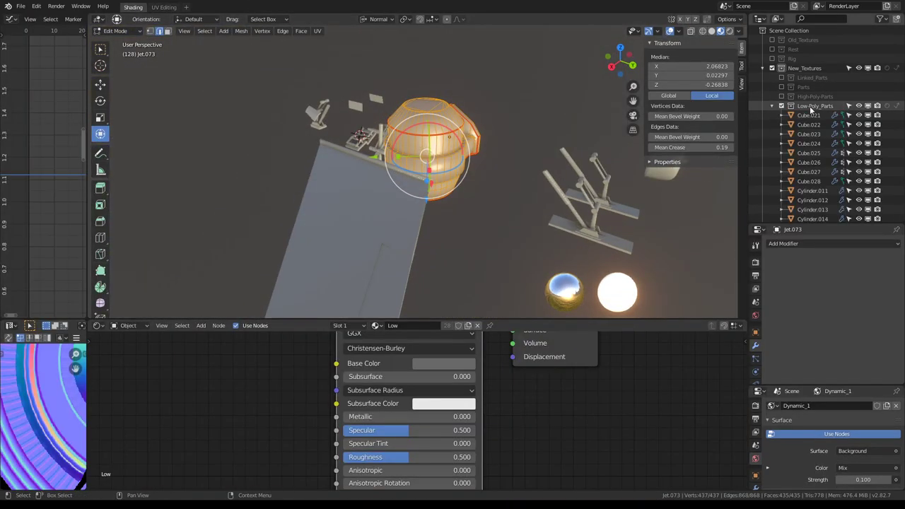
click(899, 19)
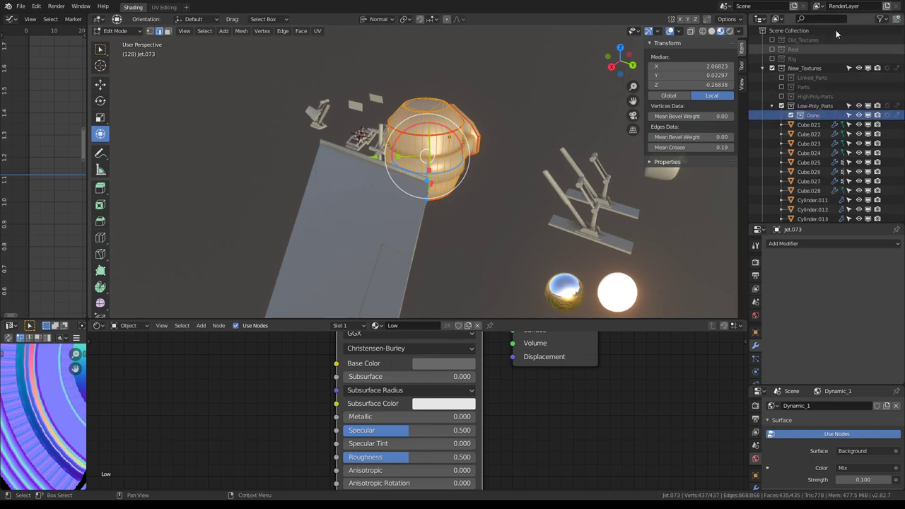
- Move Jet.073 into the Done collection in Object Mode and hide Done
key(Tab)
key(m)
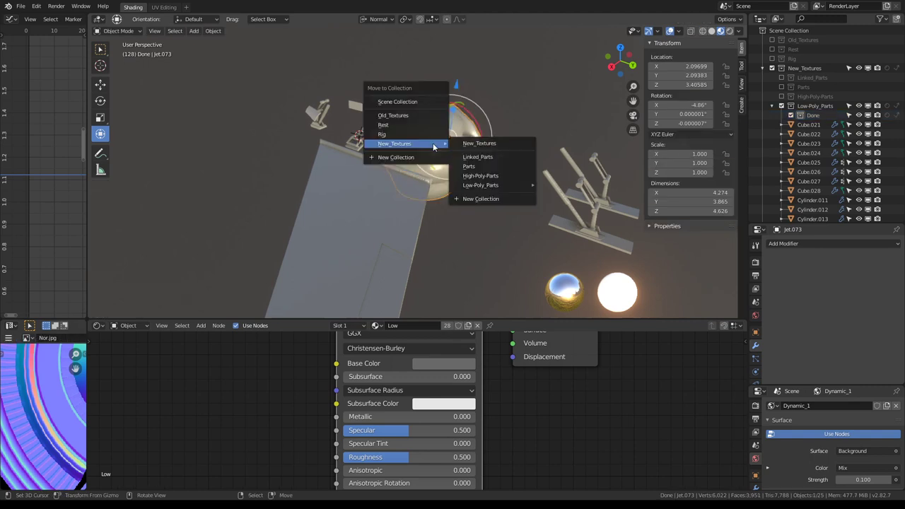
click(552, 195)
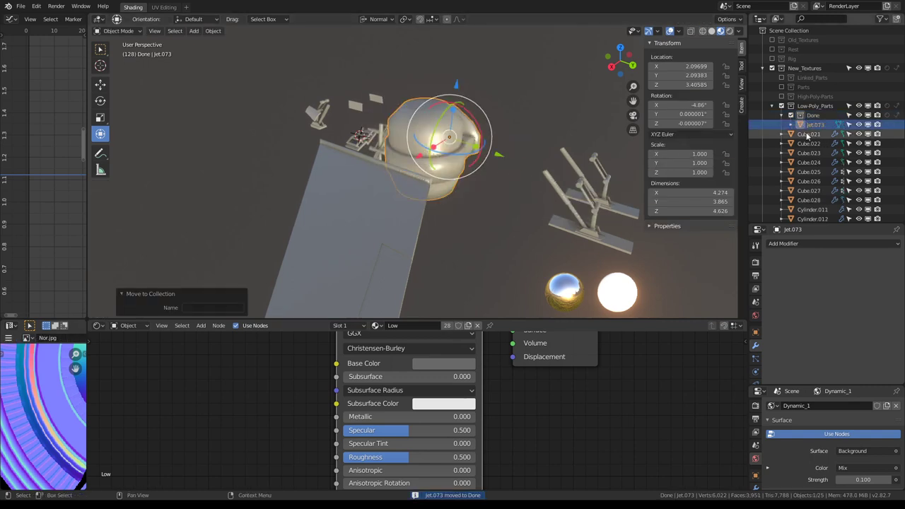
click(792, 115)
- Reveal the hidden ship parts and isolate the gun pod Jet.078 in Local View edit mode
key(alt+h)
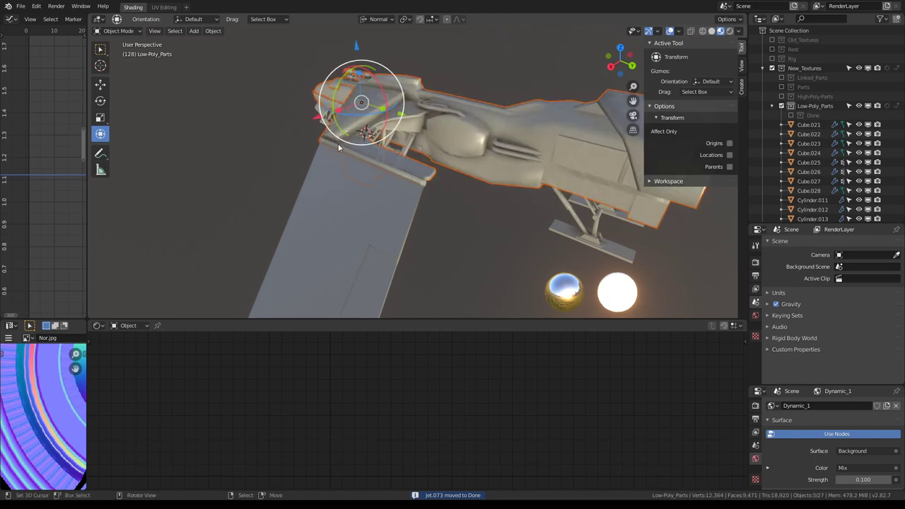
mouse_move(446, 135)
middle_down()
mouse_move(434, 116)
mouse_move(436, 138)
middle_up()
click(437, 113)
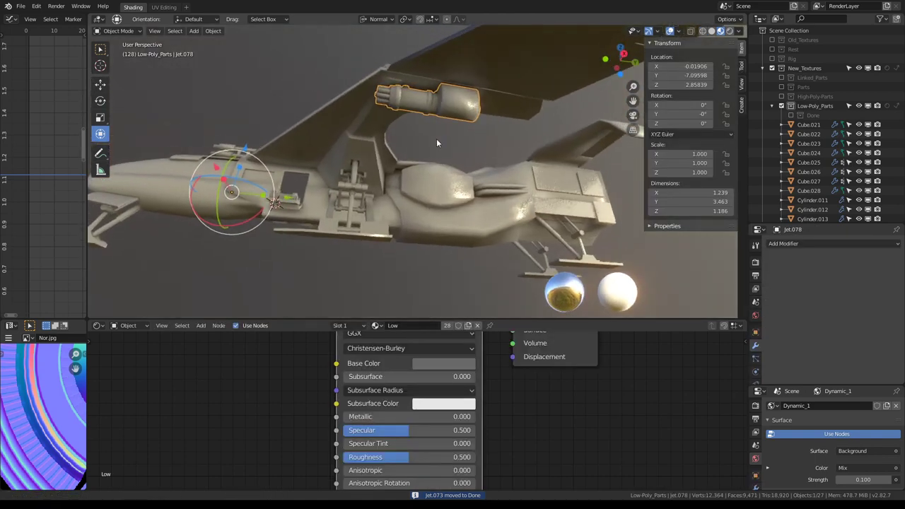
scroll(437, 156, up, 3)
key(Tab)
scroll(434, 175, up, 3)
key(Tab)
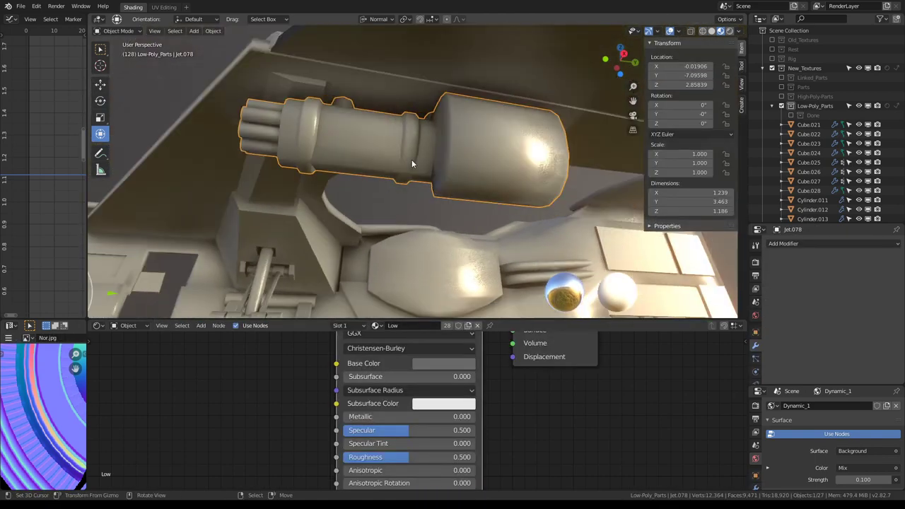
key(KP_Divide)
key(Tab)
- Slide an edge loop on the gun body twice and nudge the barrel-end edges
mouse_move(413, 163)
middle_down()
mouse_move(399, 216)
mouse_move(480, 162)
mouse_move(400, 201)
mouse_move(402, 185)
mouse_move(440, 184)
middle_up()
scroll(398, 217, up, 2)
alt+click(399, 202)
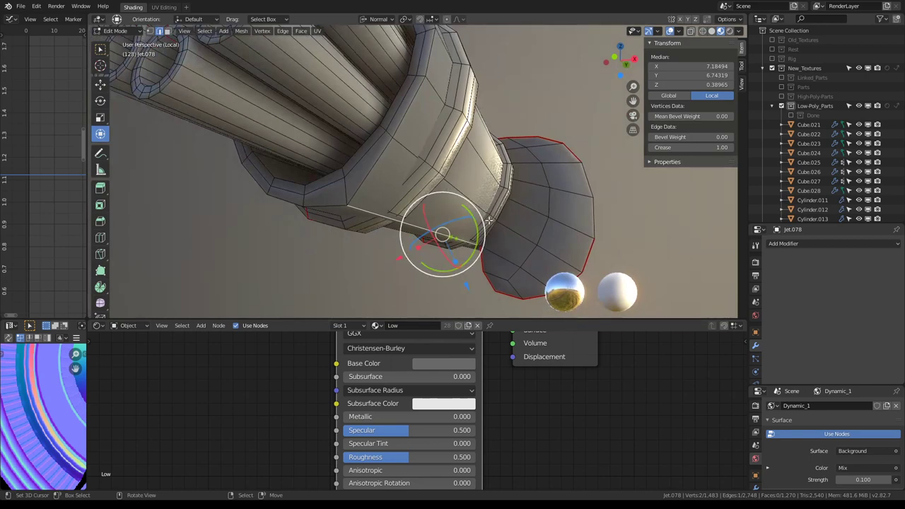
middle_drag(488, 221, 463, 223)
key(g)
key(g)
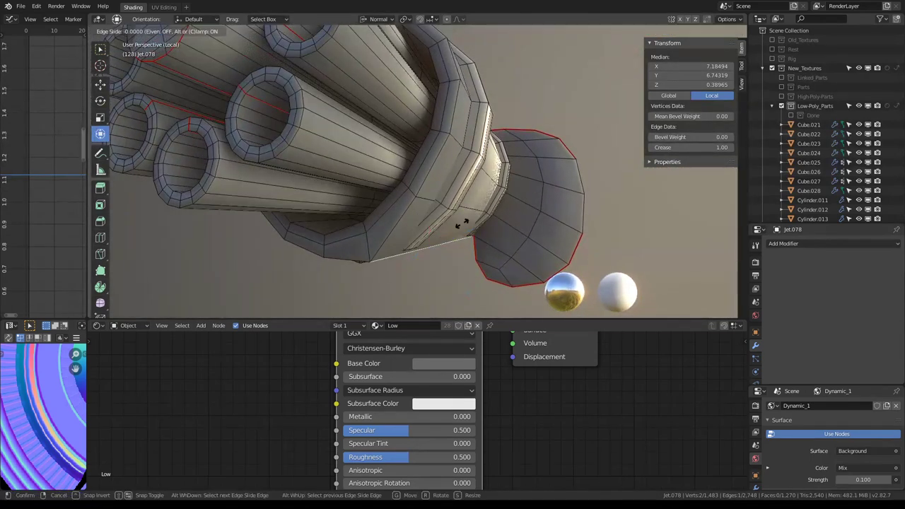
click(463, 216)
key(g)
key(g)
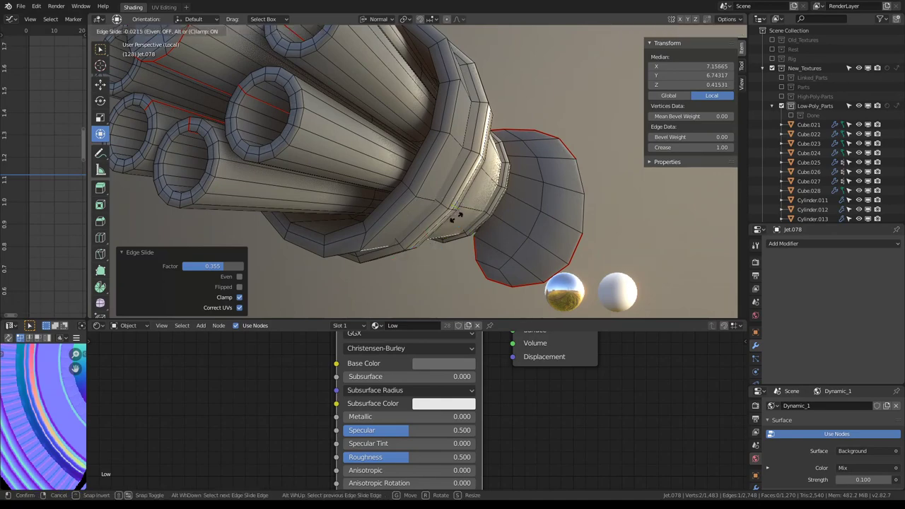
click(461, 216)
mouse_move(462, 216)
middle_down()
mouse_move(449, 233)
mouse_move(478, 209)
mouse_move(438, 202)
mouse_move(396, 175)
middle_up()
key(g)
click(480, 209)
scroll(396, 175, down, 3)
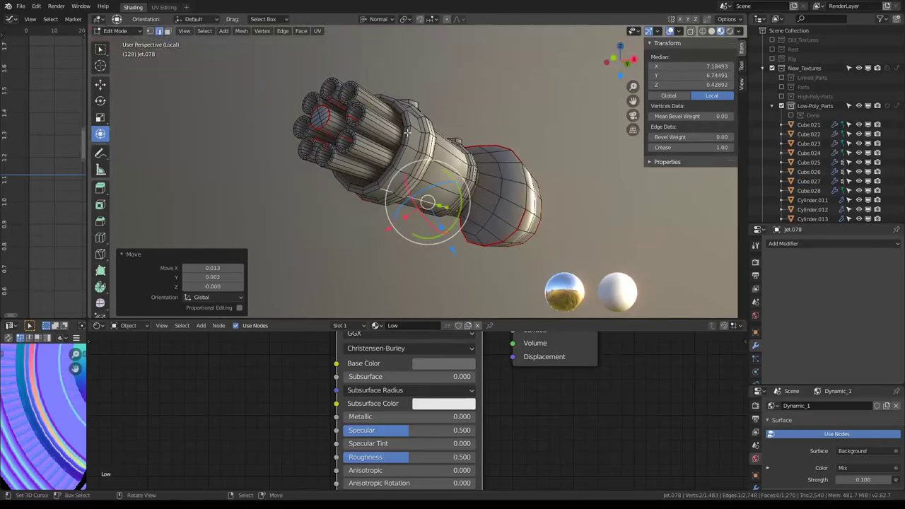
middle_drag(439, 145, 447, 158)
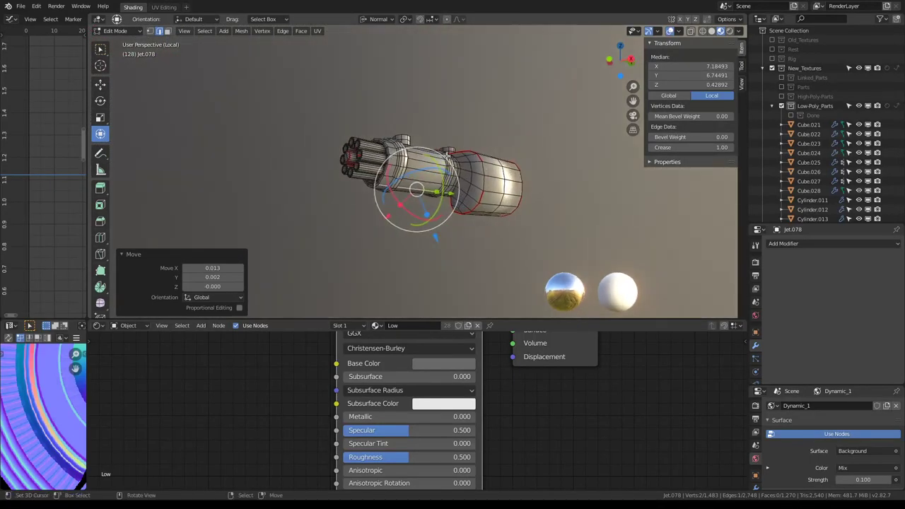
- Delete the gun pod object and exit Local View to show the whole ship
key(Tab)
key(Delete)
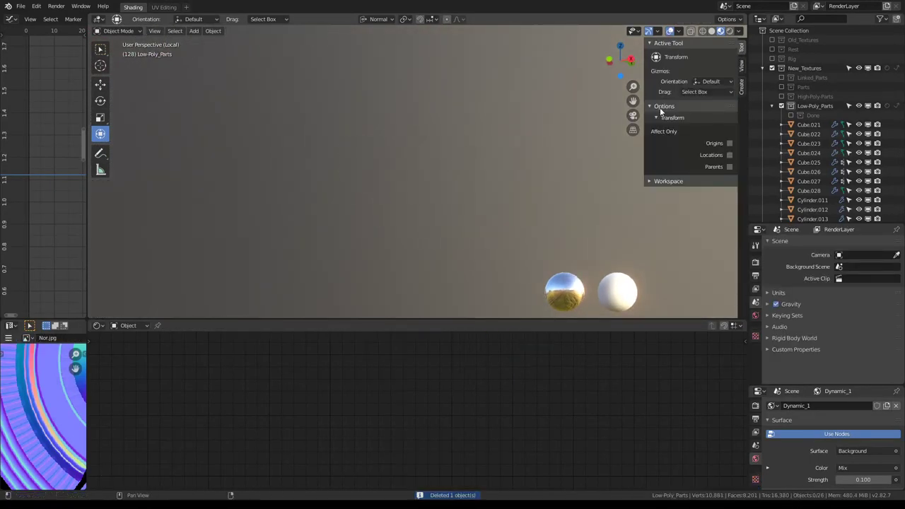
key(KP_Divide)
mouse_move(660, 111)
middle_down()
mouse_move(548, 117)
mouse_move(414, 161)
mouse_move(537, 142)
middle_up()
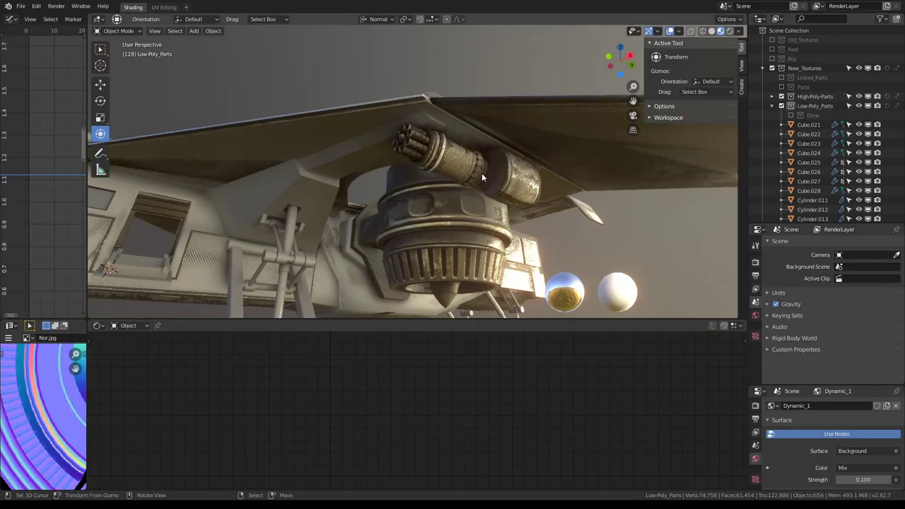
- Duplicate the gatling gun in place and move the copy into Low-Poly_Parts
scroll(482, 173, up, 3)
click(472, 165)
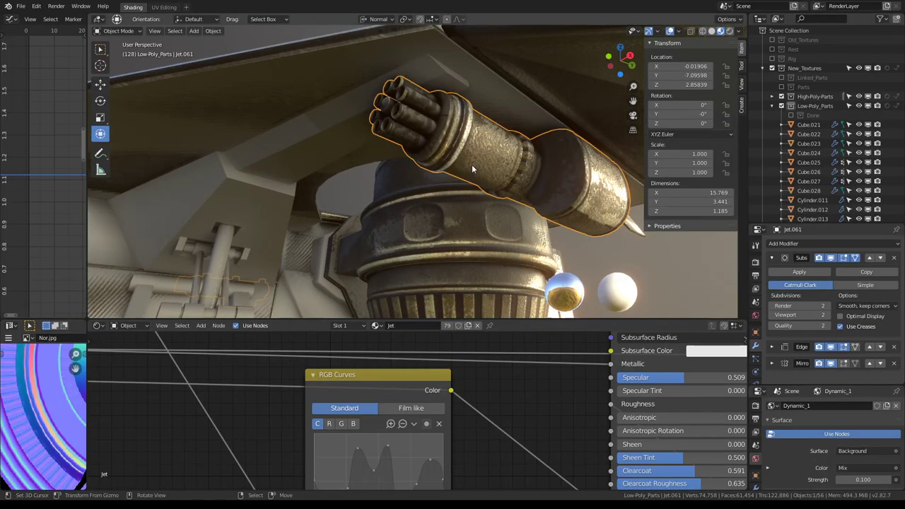
scroll(472, 164, down, 5)
mouse_move(472, 164)
middle_down()
mouse_move(575, 200)
mouse_move(485, 178)
mouse_move(485, 143)
mouse_move(463, 184)
mouse_move(510, 207)
mouse_move(473, 213)
middle_up()
scroll(463, 184, up, 4)
key(shift+d)
right_click(472, 214)
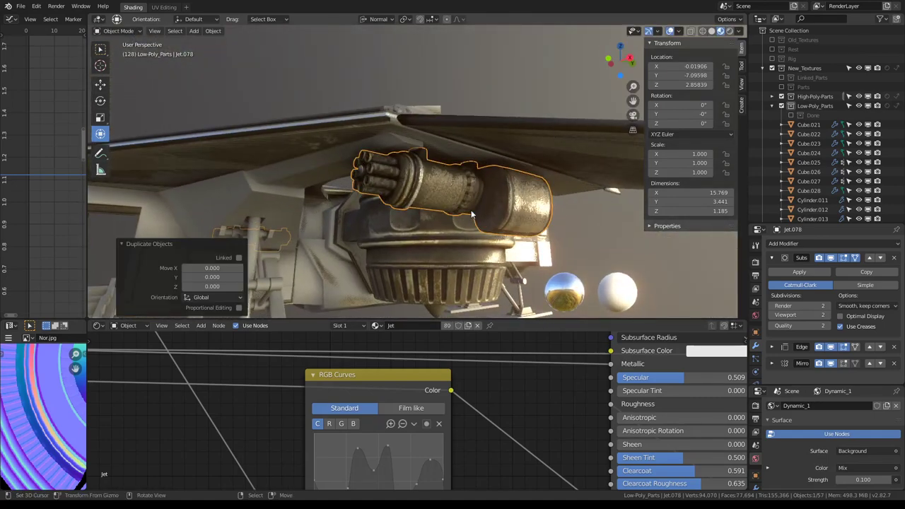
key(m)
mouse_move(520, 251)
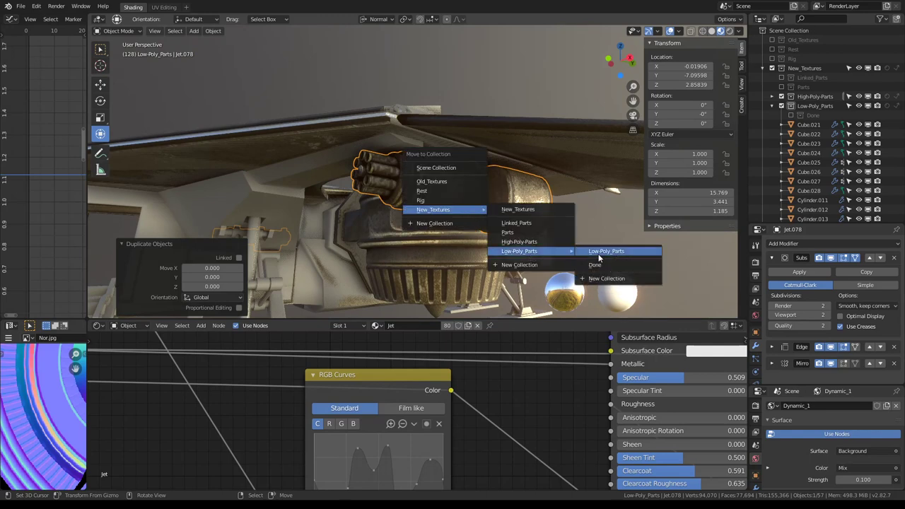
click(598, 255)
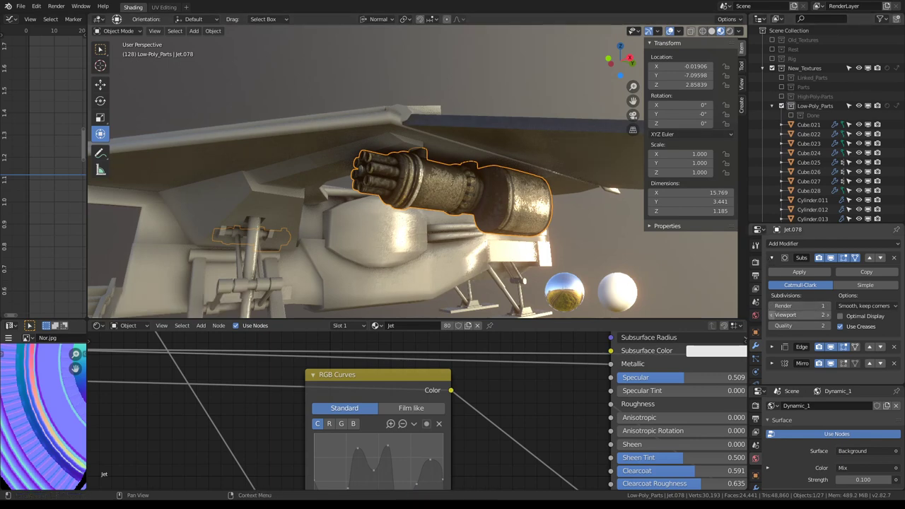
- Remove the gun copy's Subdivision Surface, Edge Split and Mirror modifiers
scroll(471, 202, up, 3)
mouse_move(471, 202)
middle_down()
mouse_move(459, 200)
mouse_move(471, 203)
middle_up()
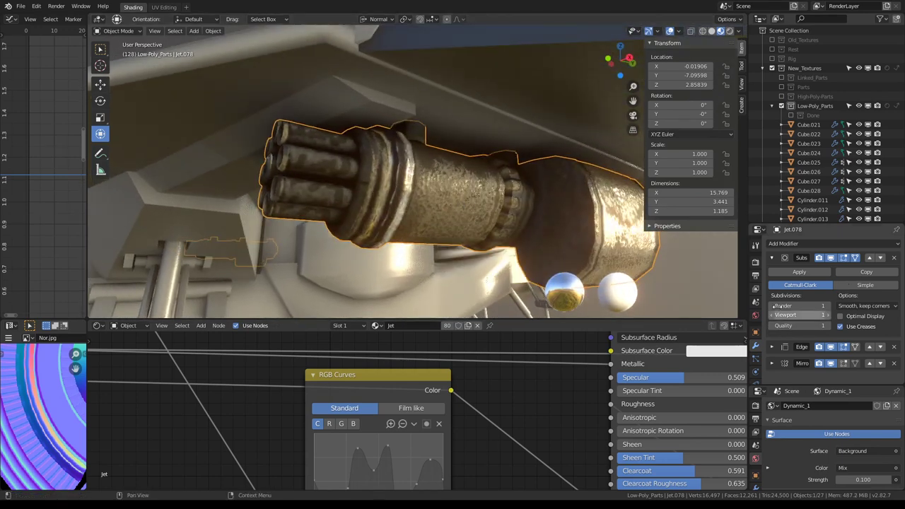
key(ctrl+x)
click(894, 258)
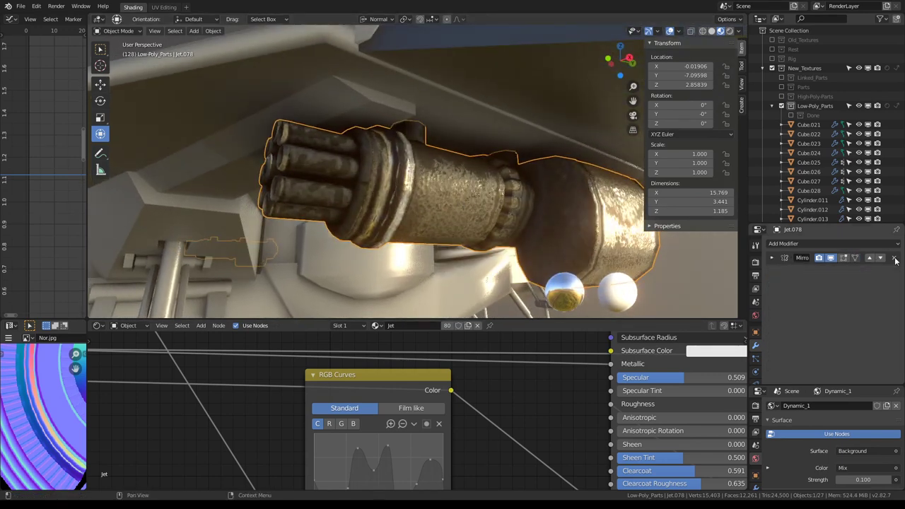
click(893, 258)
- Link the jet body's grey Low material onto the gun with Ctrl+L
scroll(490, 175, down, 4)
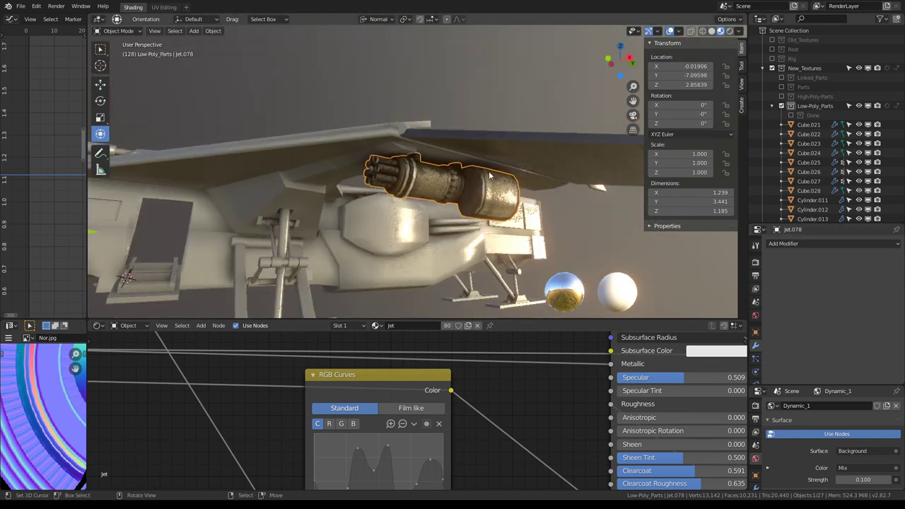
shift+click(455, 259)
key(F3)
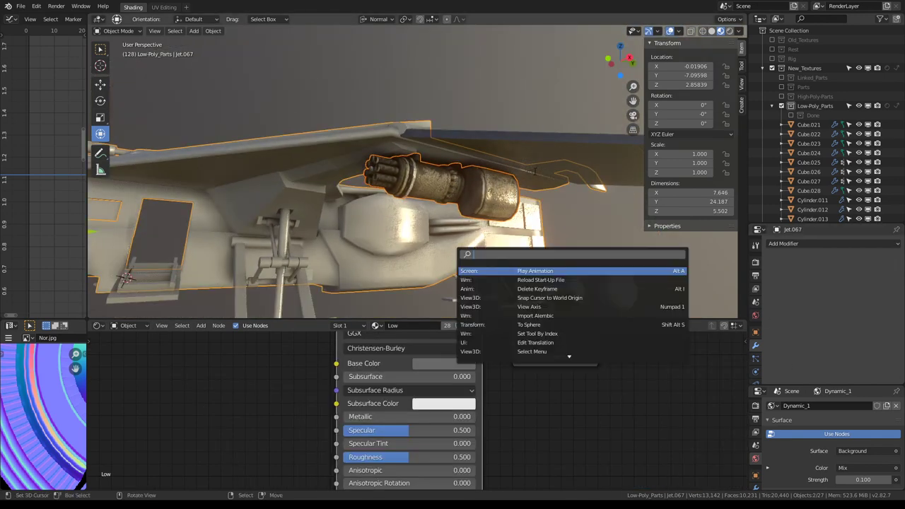
key(Escape)
key(ctrl+l)
click(536, 175)
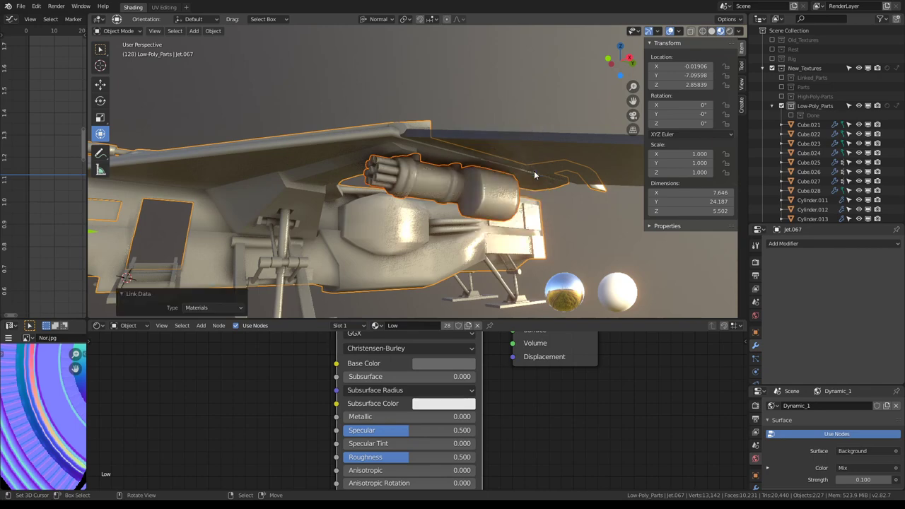
- Zoom in on the gun and enter Edit Mode on its mesh
scroll(534, 170, up, 4)
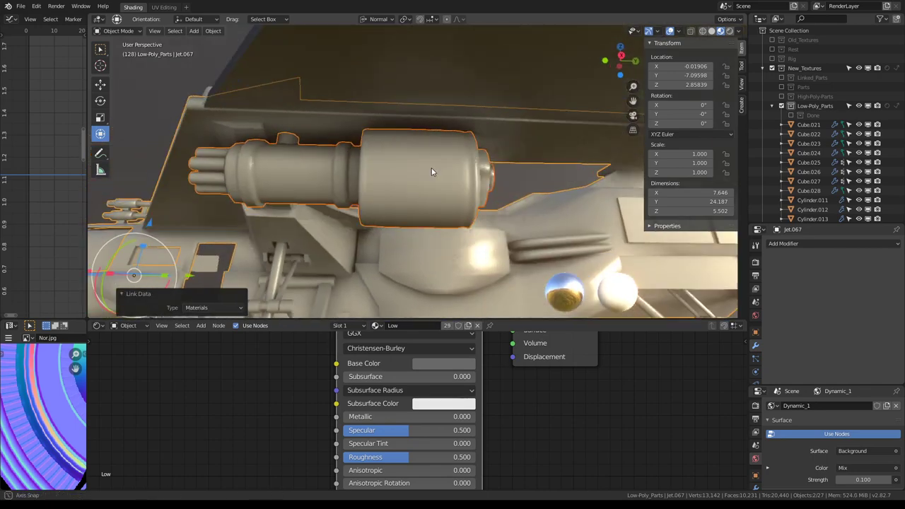
middle_drag(430, 170, 484, 183)
key(Tab)
scroll(443, 175, up, 2)
- Switch to editing the Jet.078 gun mesh and select all its vertices
key(a)
key(q)
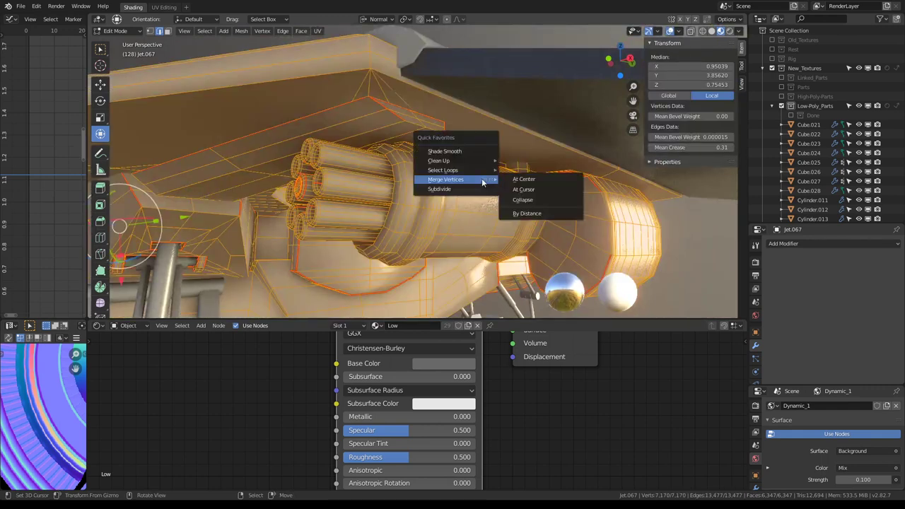
key(Escape)
click(439, 173)
key(Tab)
key(a)
middle_drag(482, 178, 439, 174)
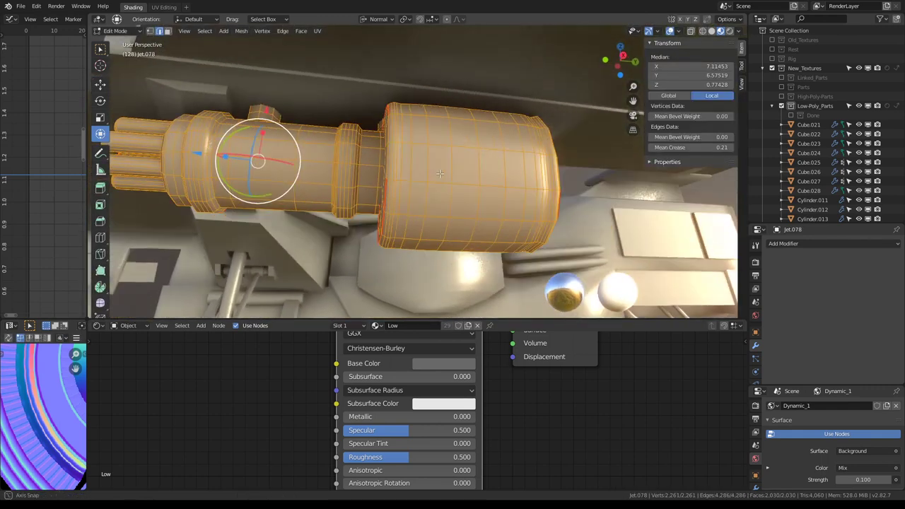
- Limited-dissolve the whole gun with a 0.1° max angle
key(q)
mouse_move(397, 155)
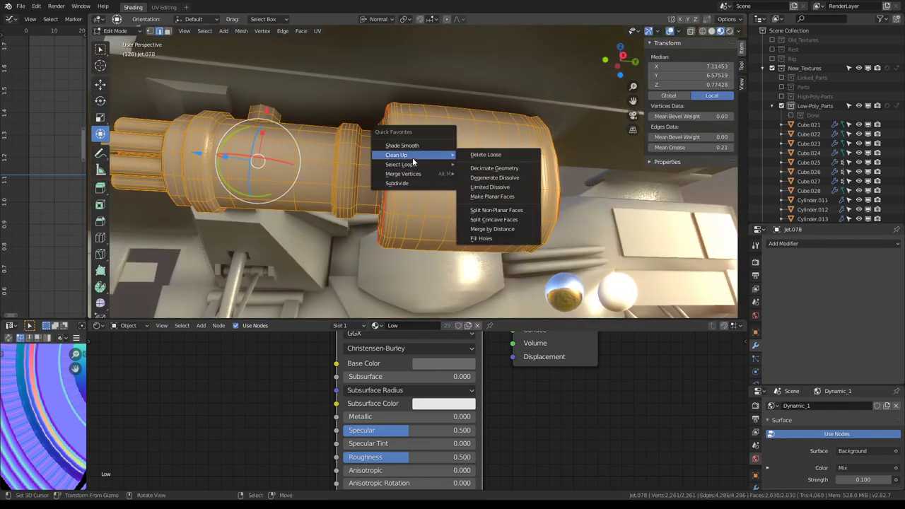
click(494, 187)
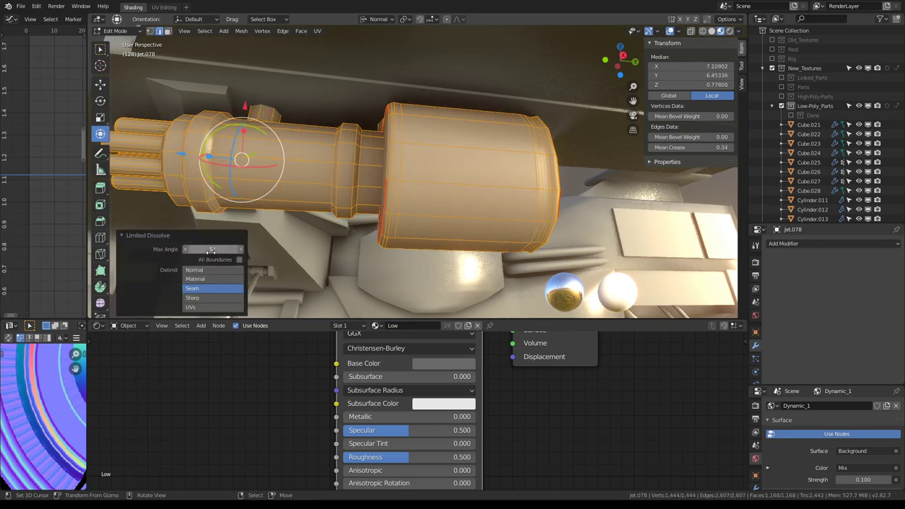
drag(211, 251, 220, 252)
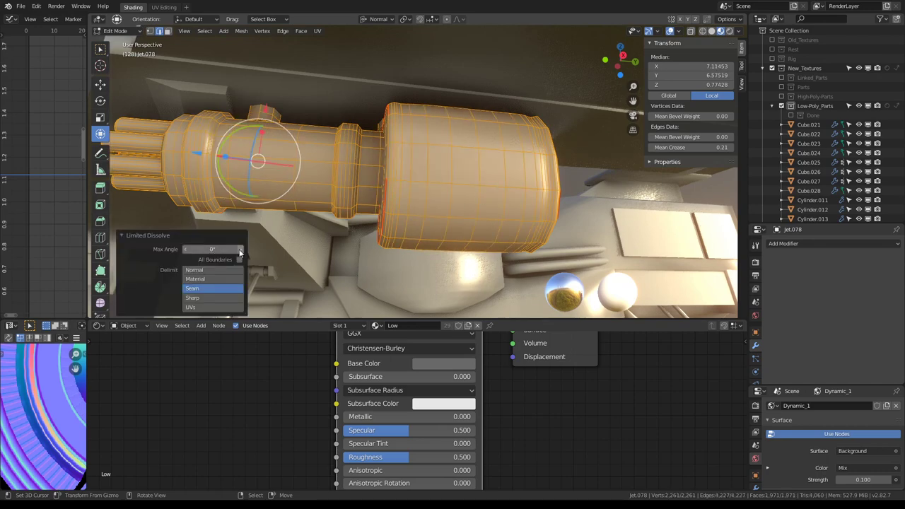
click(240, 253)
mouse_move(448, 206)
middle_down()
mouse_move(497, 160)
mouse_move(473, 168)
middle_up()
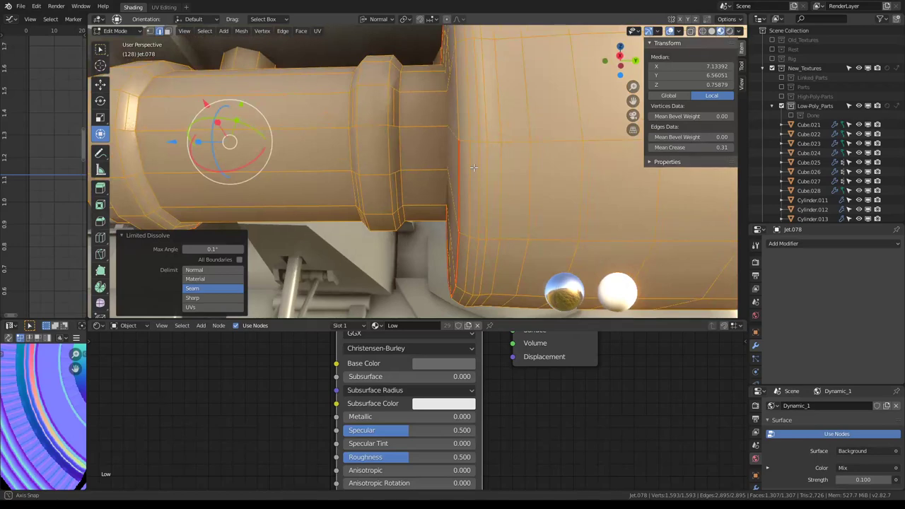
- Triangulate the gun, convert tris back to quads, then undo both to full detail
key(ctrl+t)
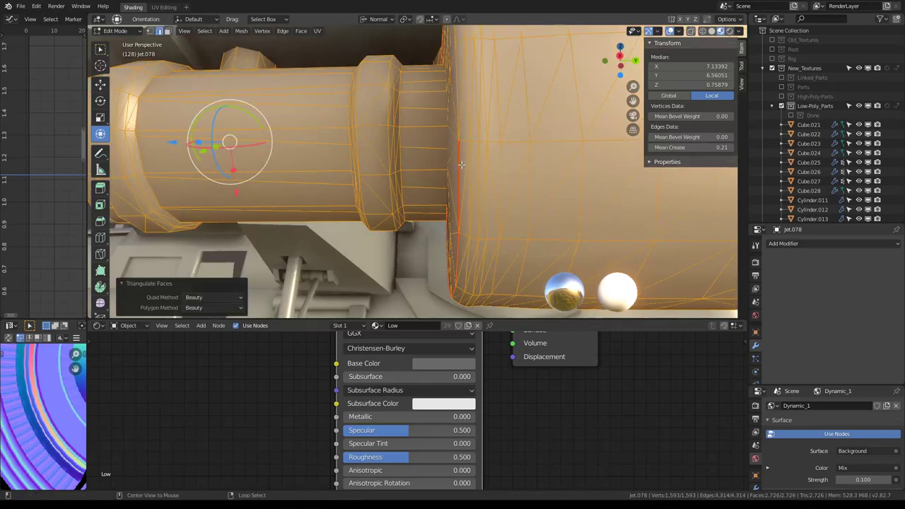
key(alt+j)
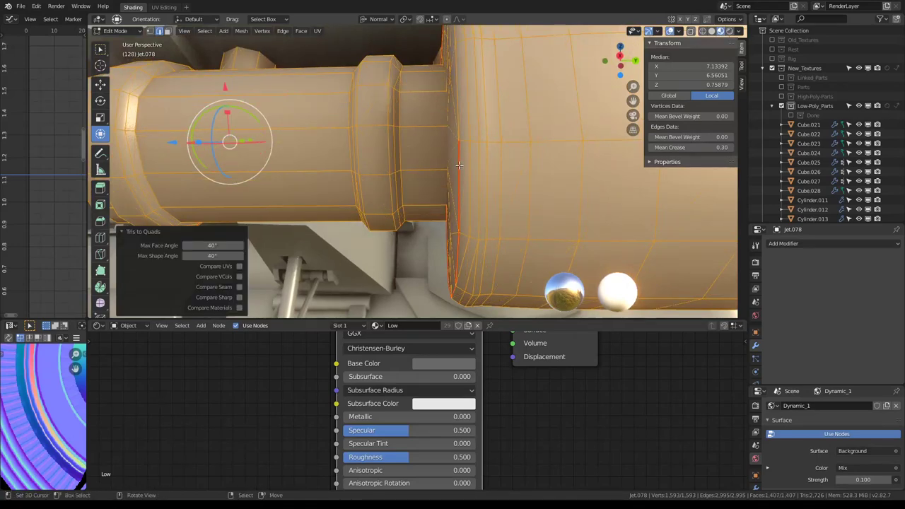
key(ctrl+z)
key(ctrl+z)
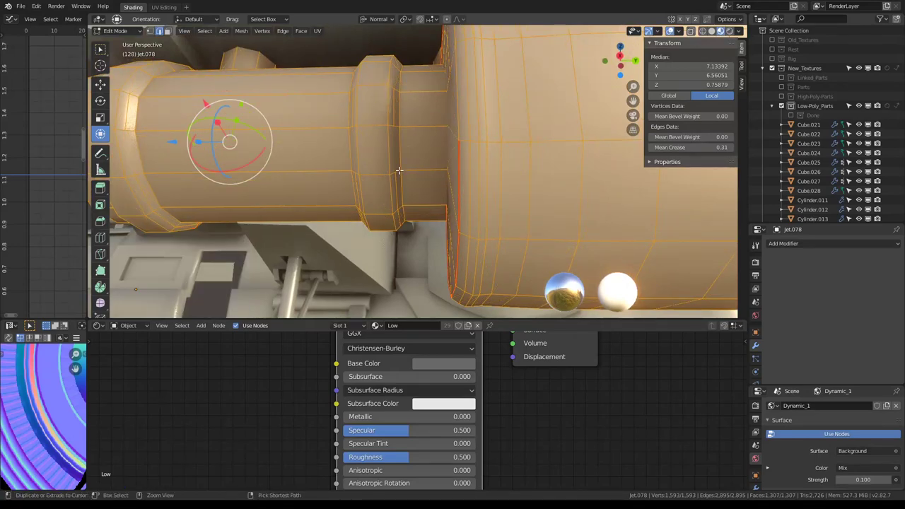
key(ctrl+z)
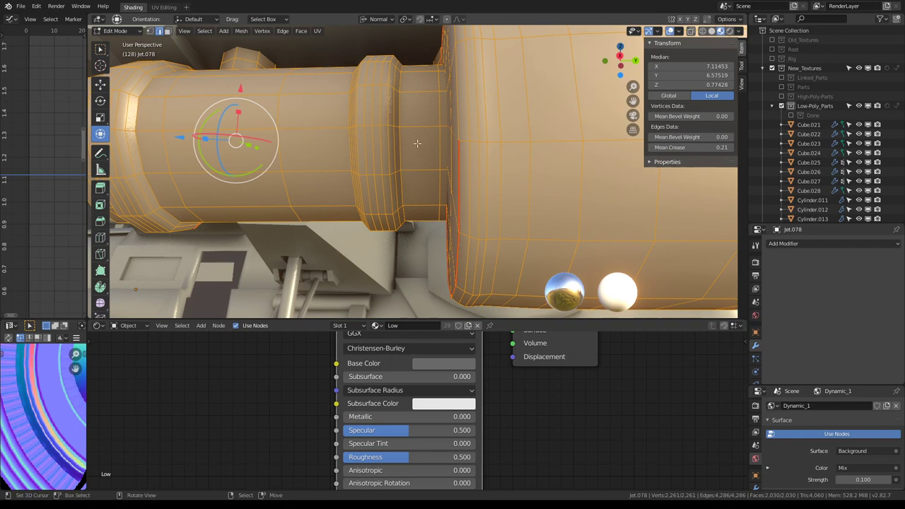
- Select the ring's edge loop and slide it to its end
alt+click(394, 140)
click(328, 173)
middle_drag(328, 173, 474, 154)
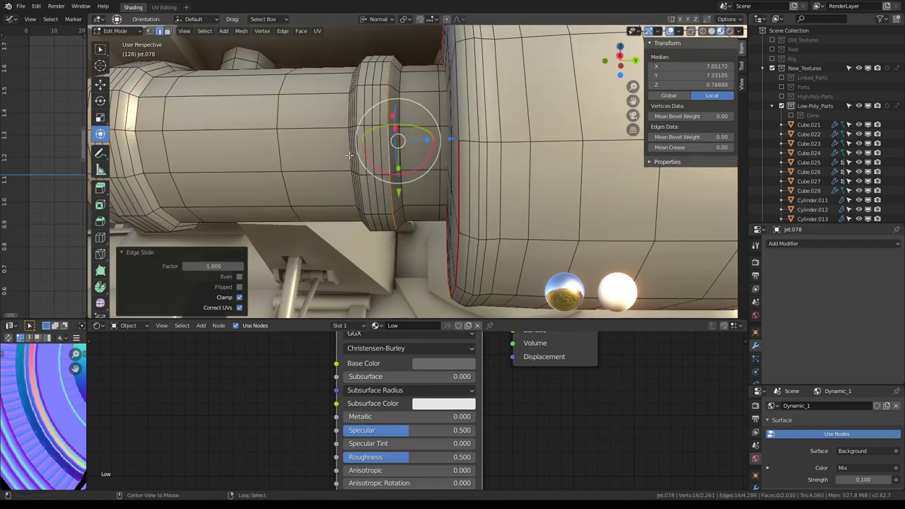
- Limited-dissolve the entire gun mesh again with the angle lowered to 0°
key(a)
key(q)
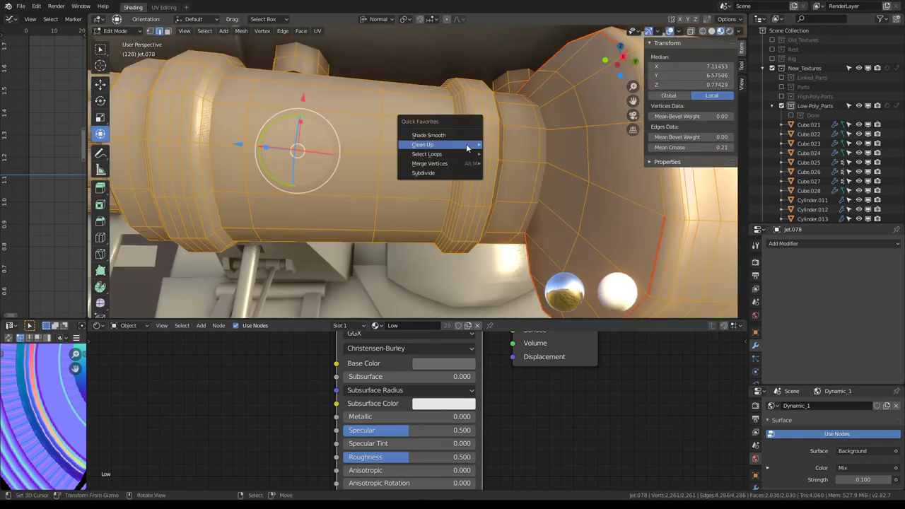
click(533, 178)
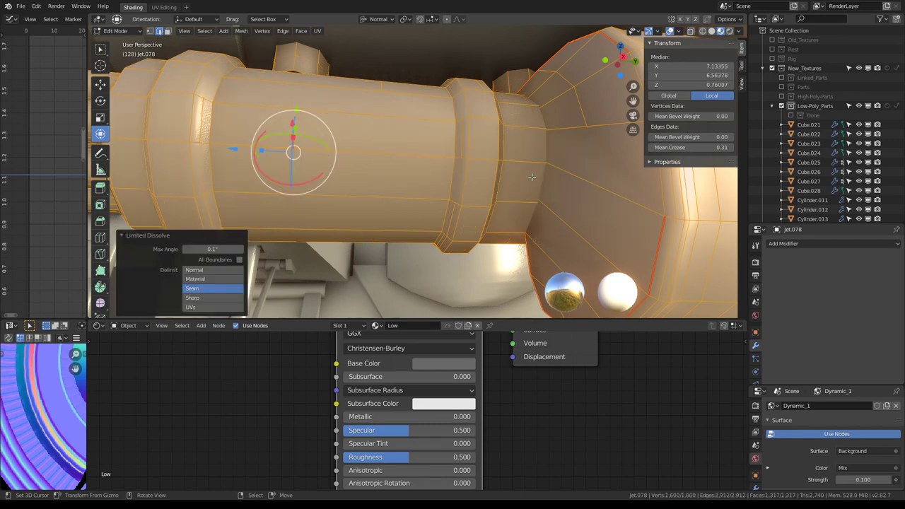
mouse_move(221, 256)
mouse_down()
mouse_move(205, 256)
mouse_move(220, 249)
mouse_up()
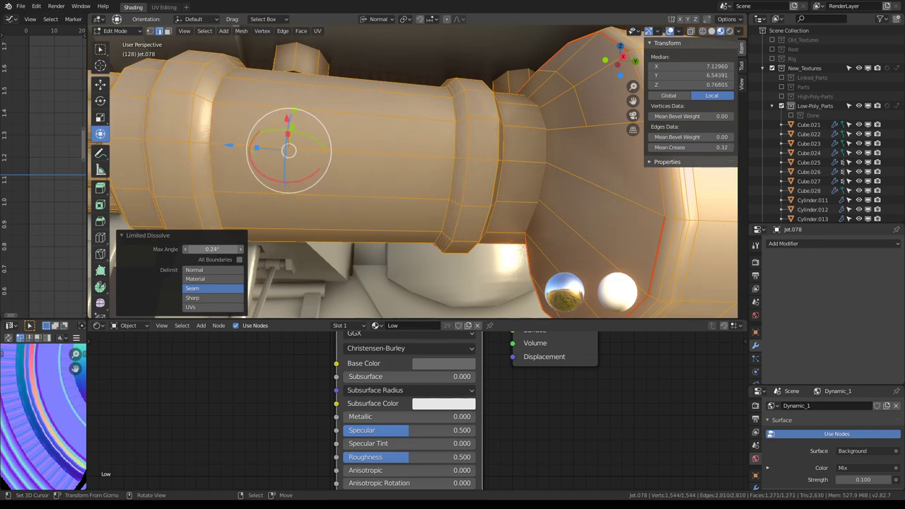
scroll(390, 184, down, 4)
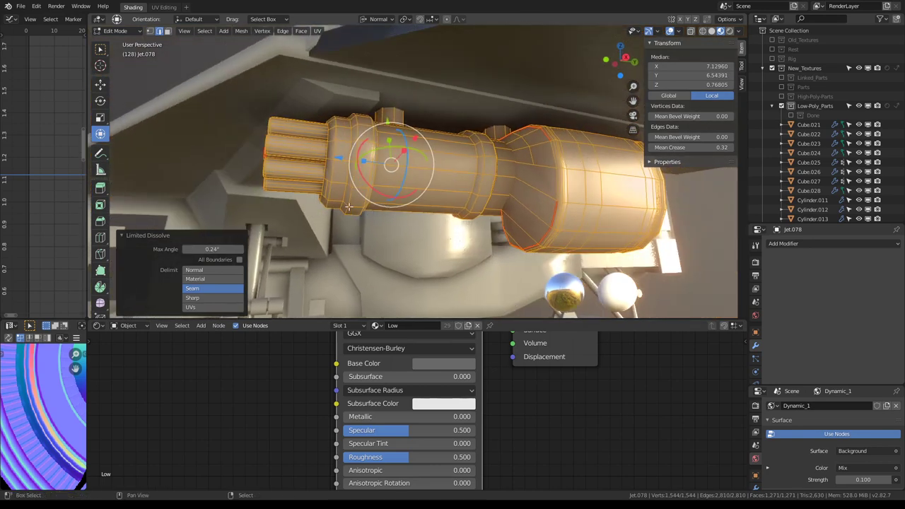
mouse_move(389, 184)
middle_down()
mouse_move(499, 164)
mouse_move(240, 251)
middle_up()
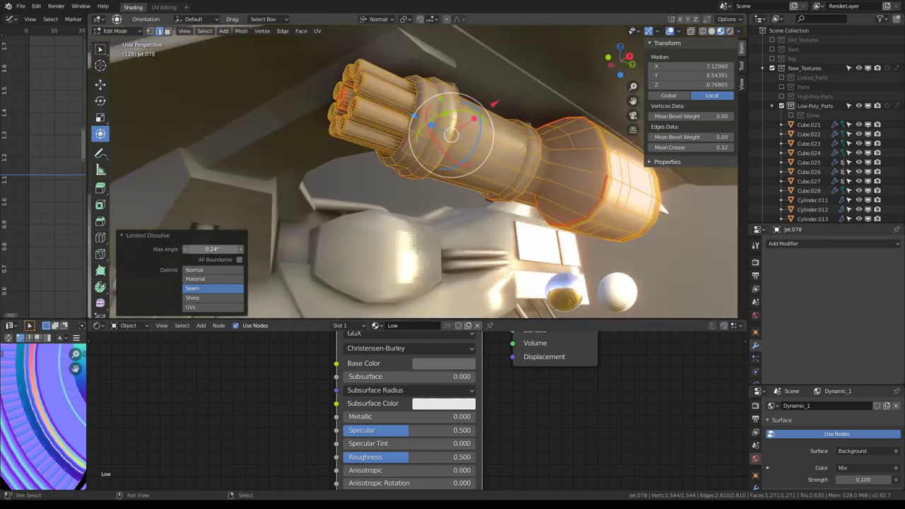
- Try higher dissolve angles, back to 0°, then 10.5° and an exact 5°
drag(212, 249, 227, 249)
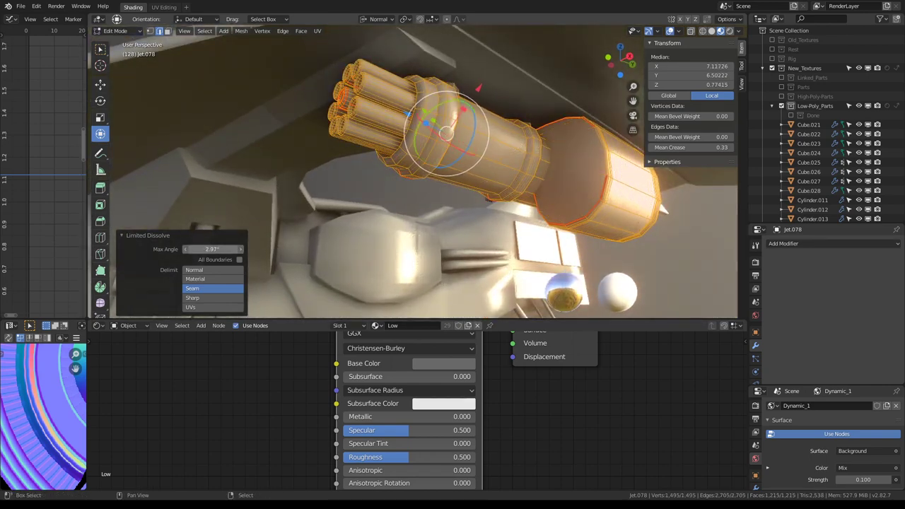
drag(212, 249, 198, 249)
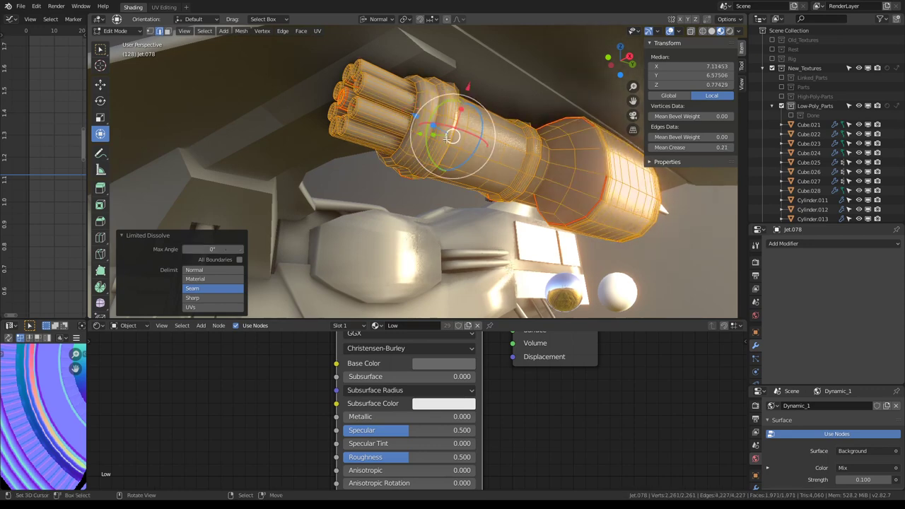
middle_drag(423, 240, 350, 150)
drag(203, 249, 276, 249)
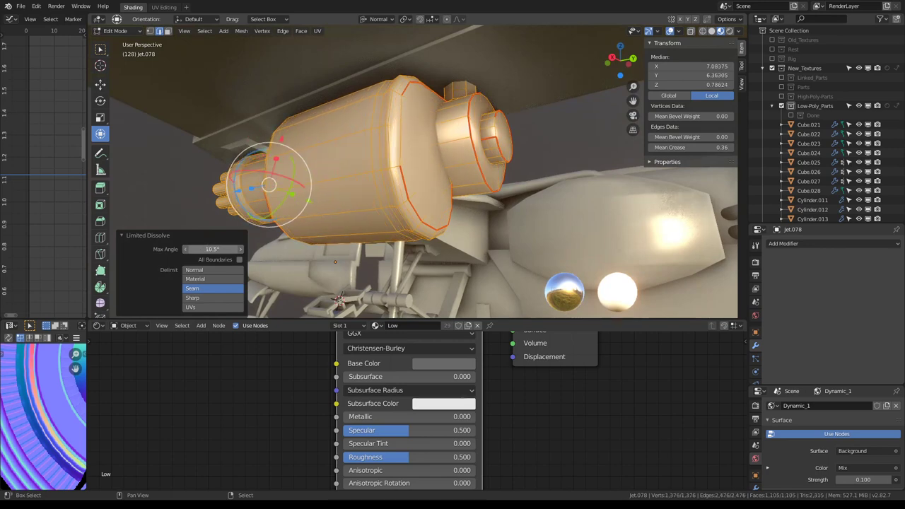
text(5)
key(Return)
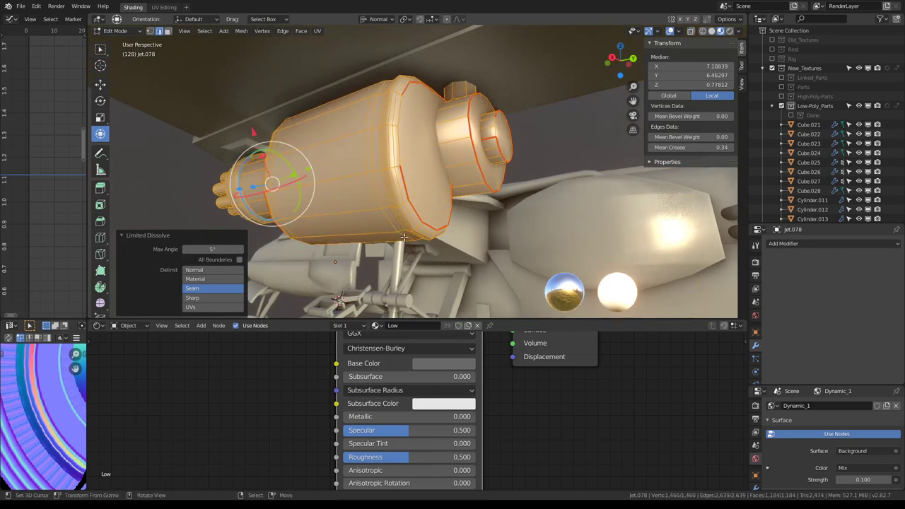
mouse_move(251, 255)
middle_down()
mouse_move(259, 261)
mouse_move(447, 176)
middle_up()
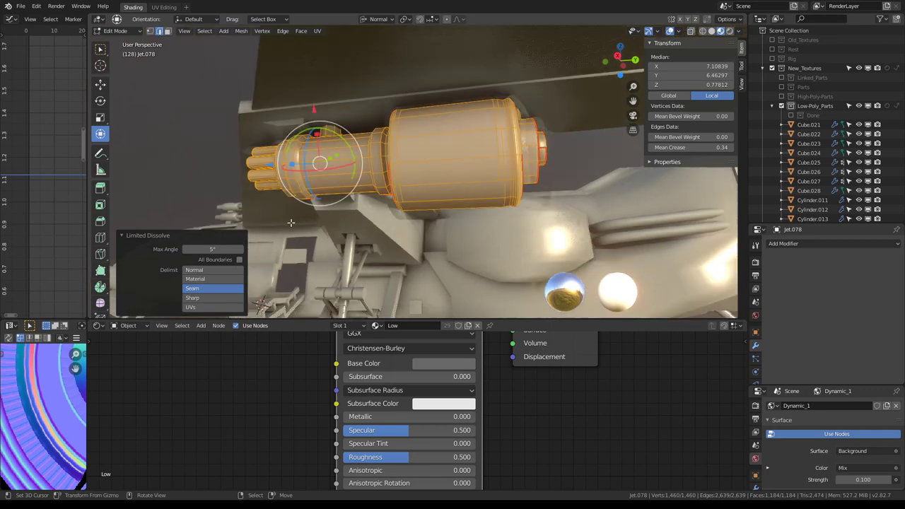
- Undo the whole-mesh dissolve to restore 2,261 vertices, then pick an edge on the ring piece
key(ctrl+z)
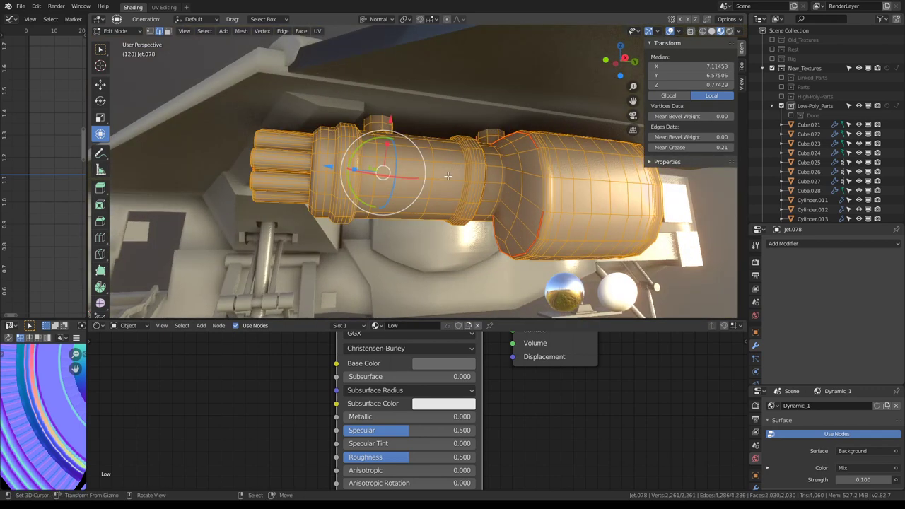
scroll(447, 175, up, 2)
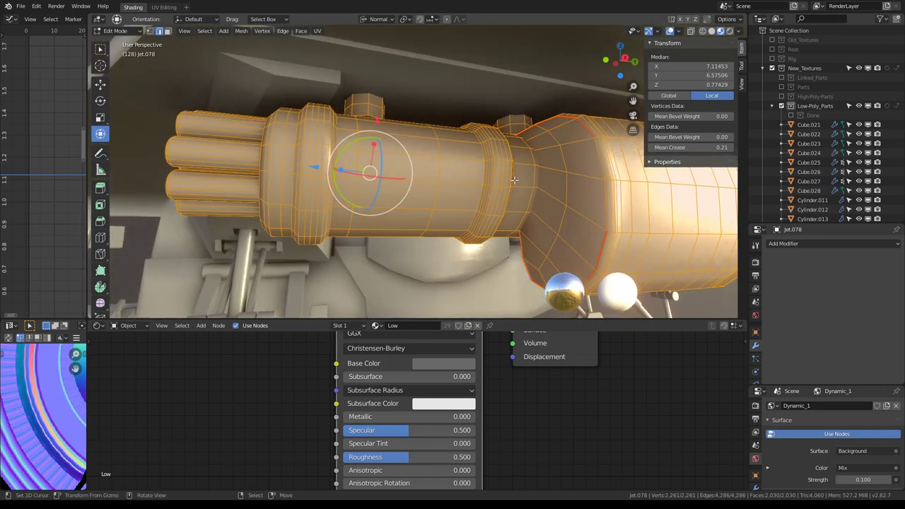
scroll(450, 173, down, 2)
scroll(451, 169, up, 2)
scroll(453, 162, up, 2)
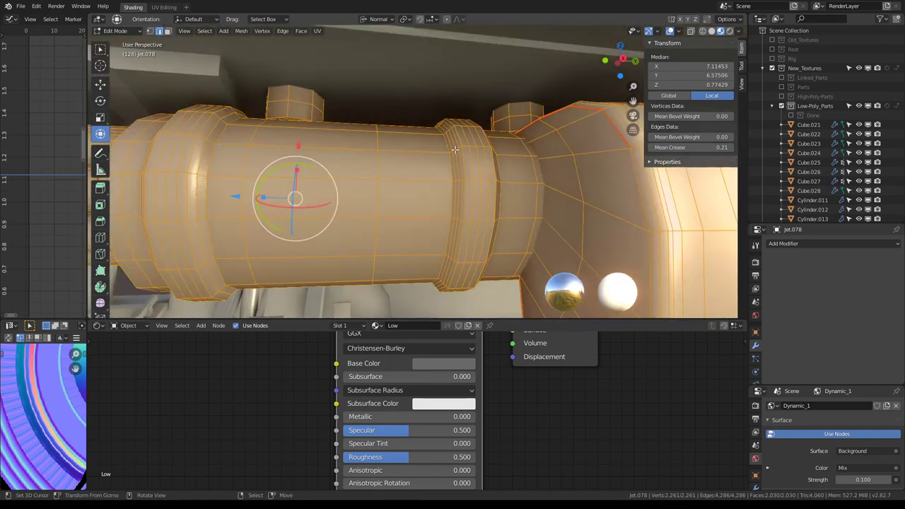
scroll(455, 150, up, 3)
scroll(454, 149, down, 3)
click(479, 137)
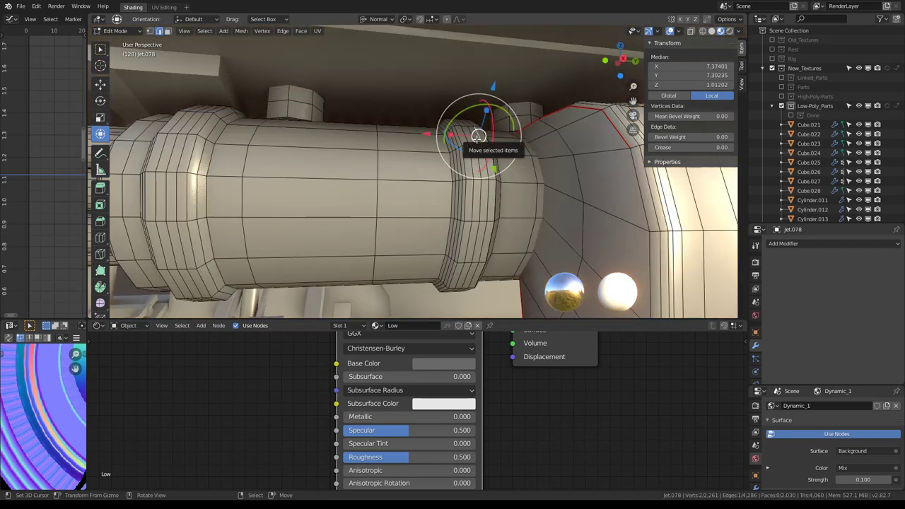
- Select the first ring band with L and limited-dissolve its flat edges, redoing it once
key(l)
key(q)
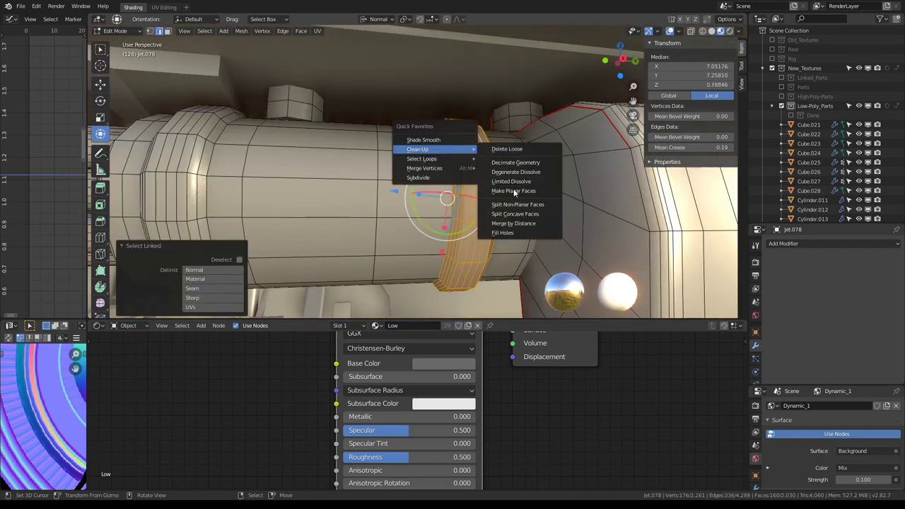
click(513, 183)
mouse_move(513, 185)
middle_down()
mouse_move(432, 180)
mouse_move(462, 168)
middle_up()
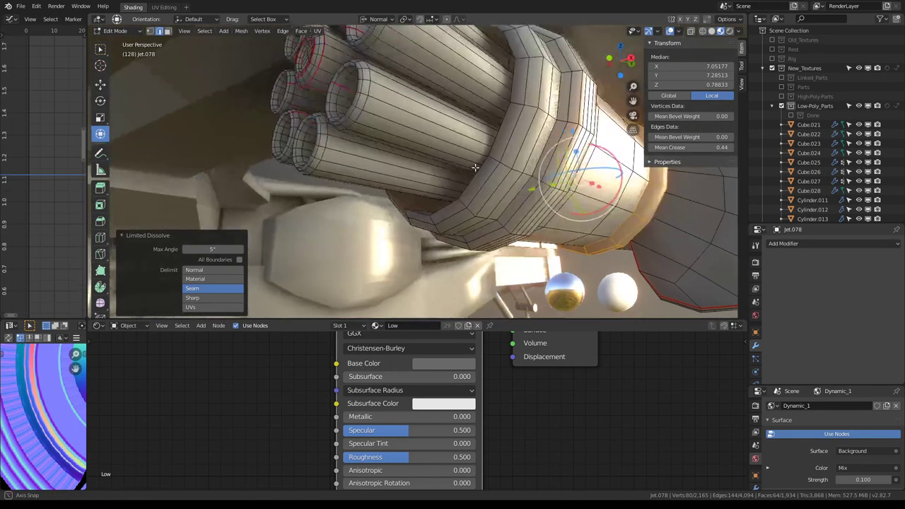
key(ctrl+z)
key(q)
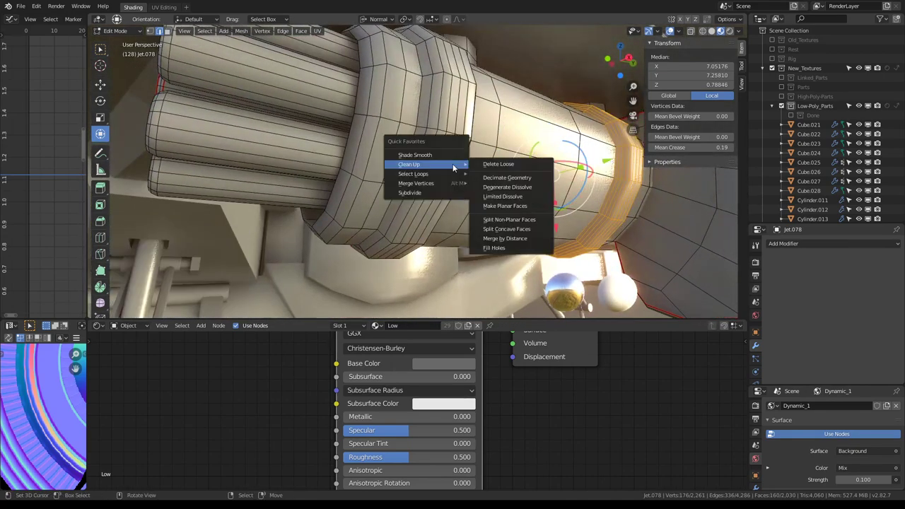
click(507, 196)
- Limited-dissolve the second ring piece, then select the large rear cylinder
click(443, 152)
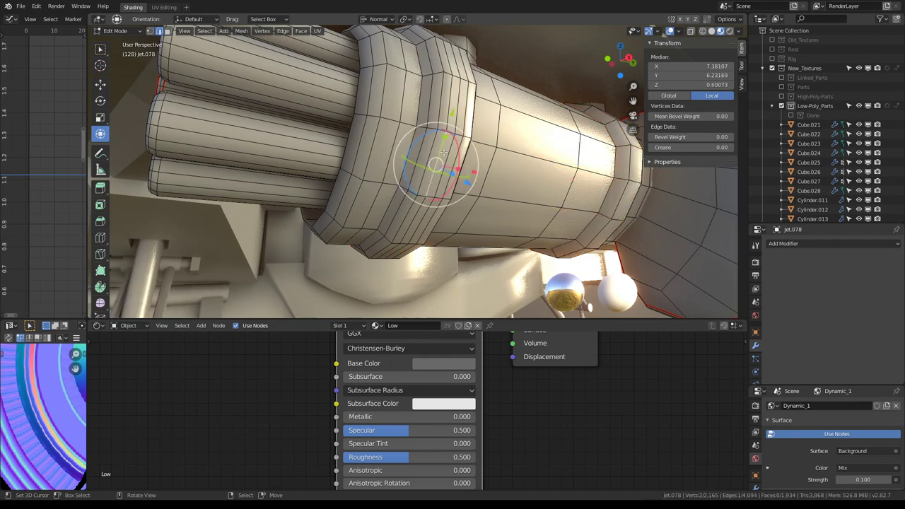
key(ctrl+l)
key(q)
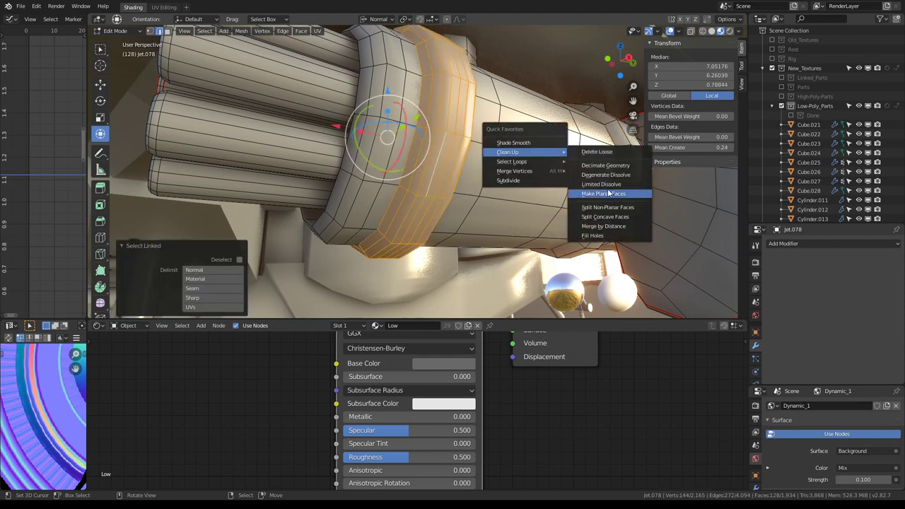
click(605, 185)
scroll(605, 186, down, 5)
mouse_move(605, 185)
middle_down()
mouse_move(379, 183)
mouse_move(389, 174)
middle_up()
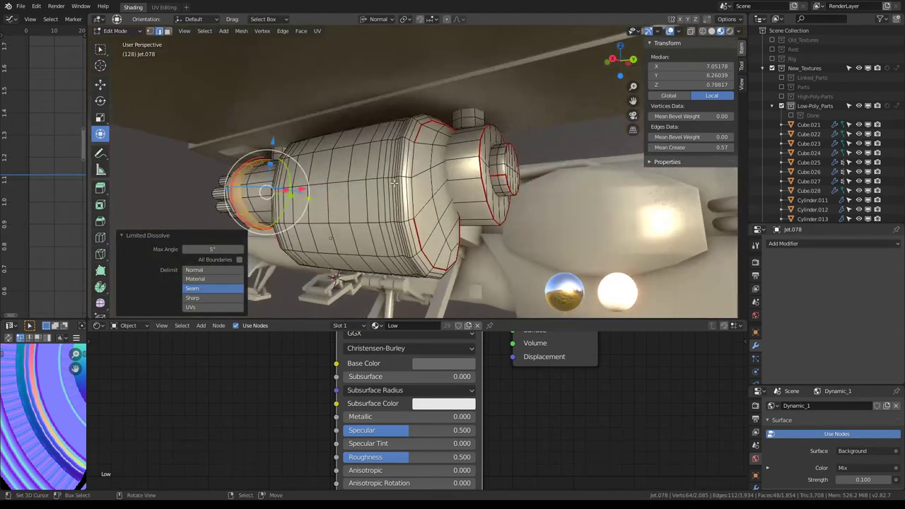
key(l)
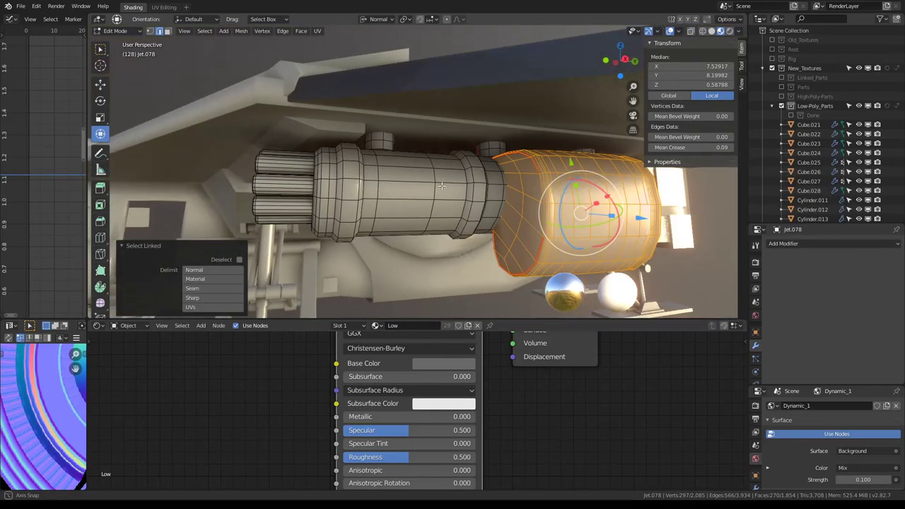
- Pick a face and edges on the large cylinder, extending the edge path without skipping
click(168, 31)
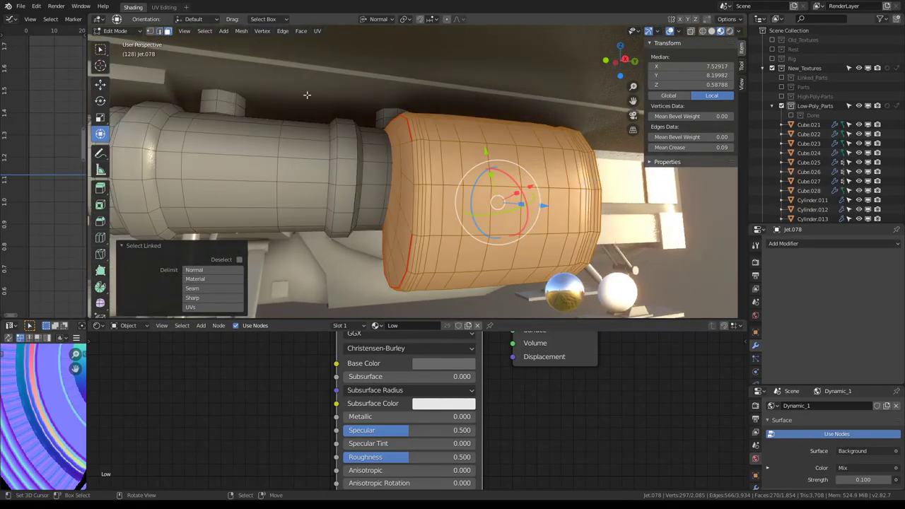
click(421, 223)
click(159, 32)
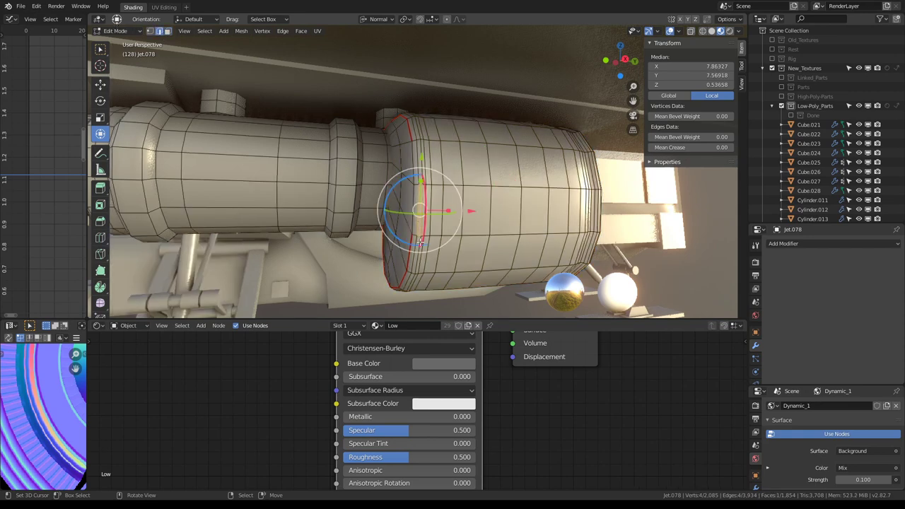
click(422, 241)
middle_drag(422, 240, 381, 206)
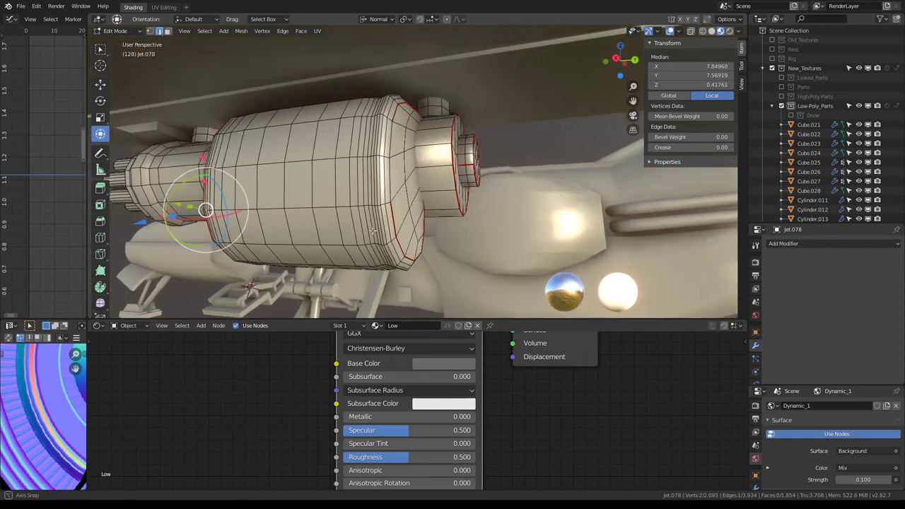
ctrl+click(397, 191)
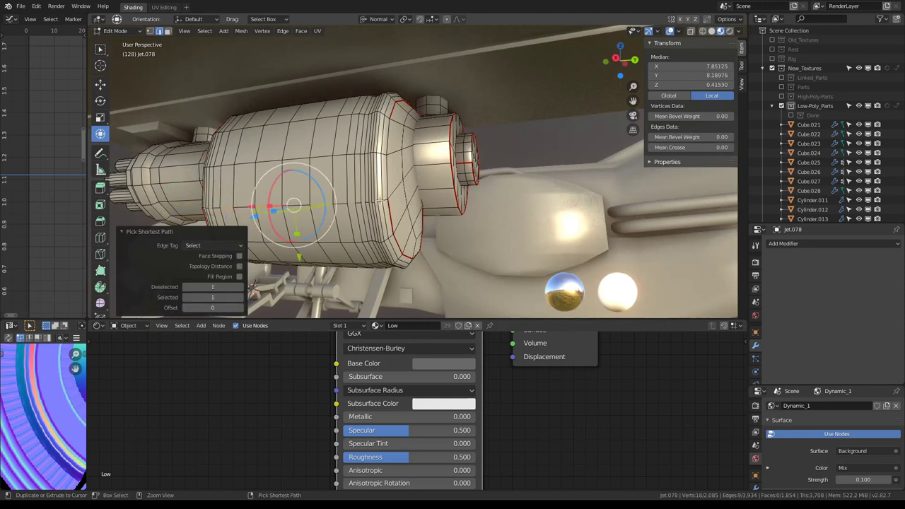
drag(203, 287, 198, 287)
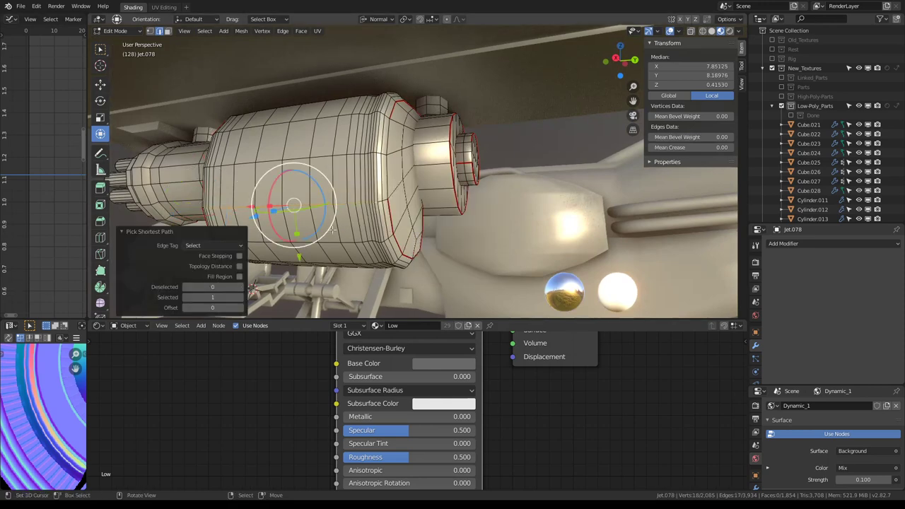
- Select the edge ring around the cylinder via Quick Favorites and switch to face selection
key(q)
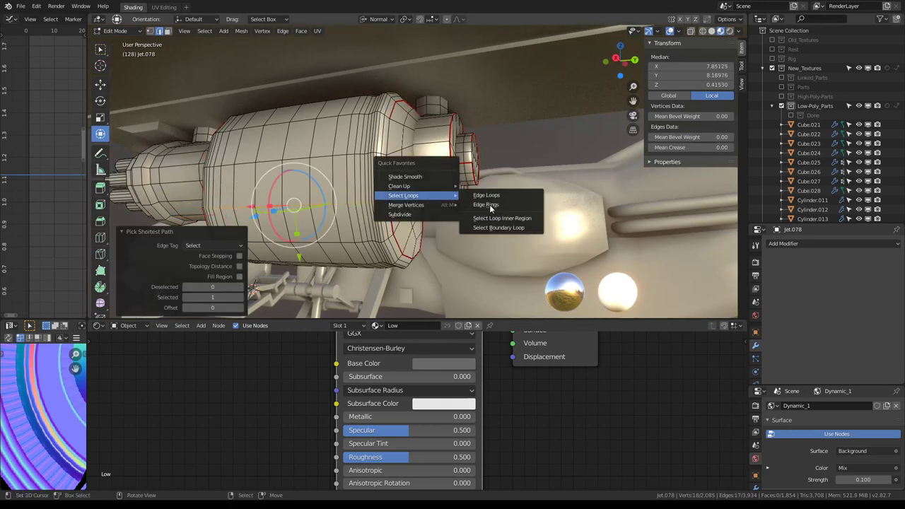
click(491, 206)
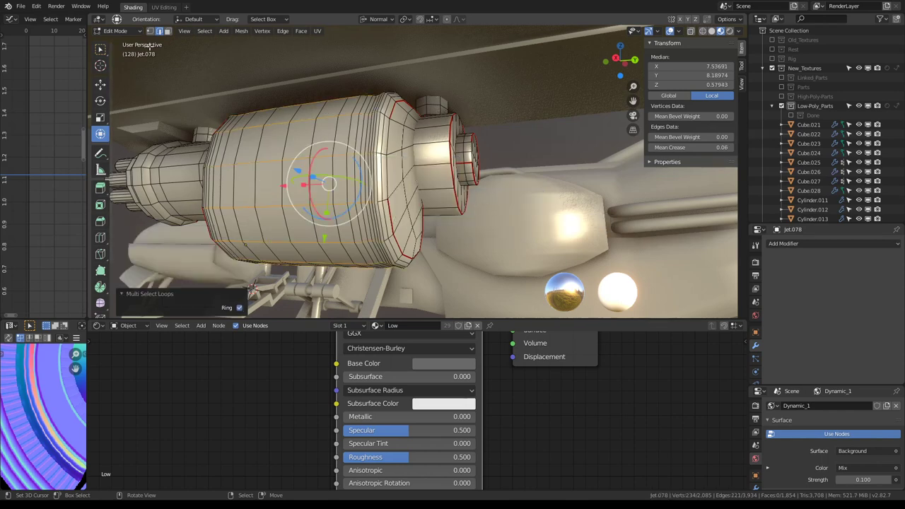
click(167, 32)
middle_drag(213, 107, 392, 135)
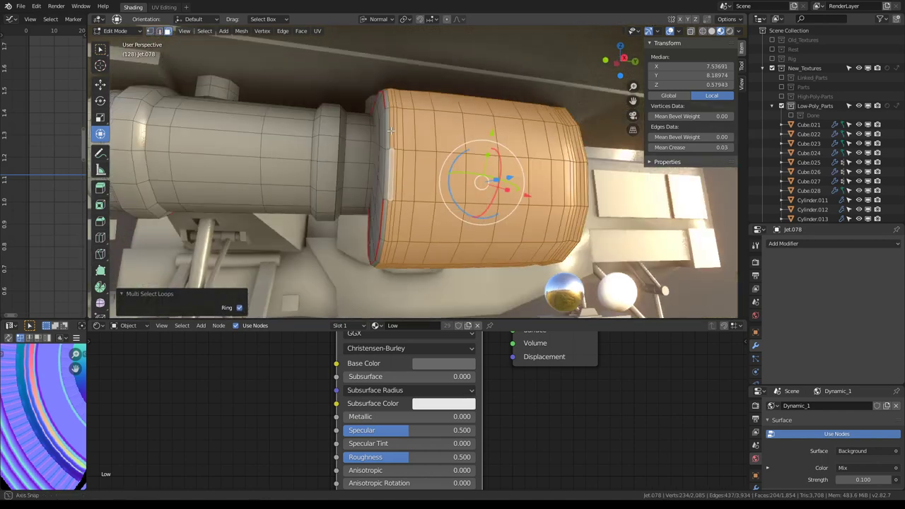
key(Tab)
key(Tab)
key(q)
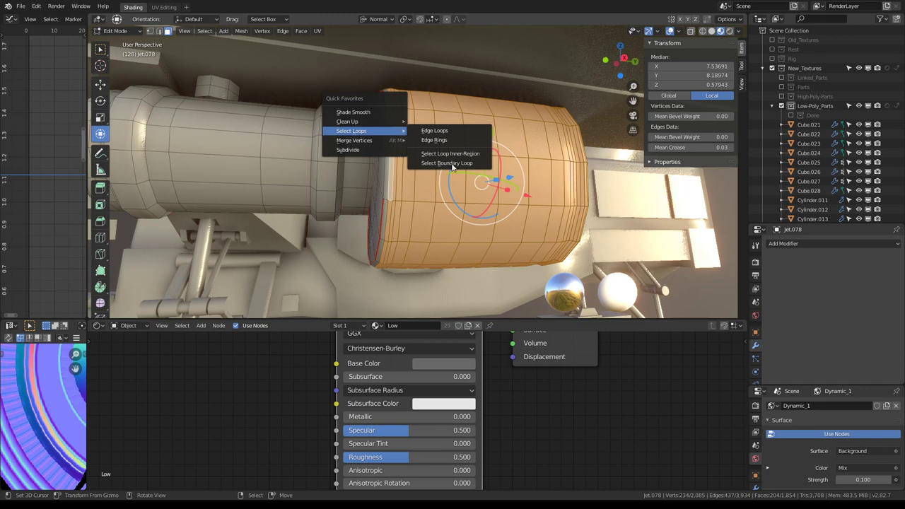
- Limited-dissolve the cylinder, trying max angles of 20.7°, 14.1° and 16.6°
click(446, 149)
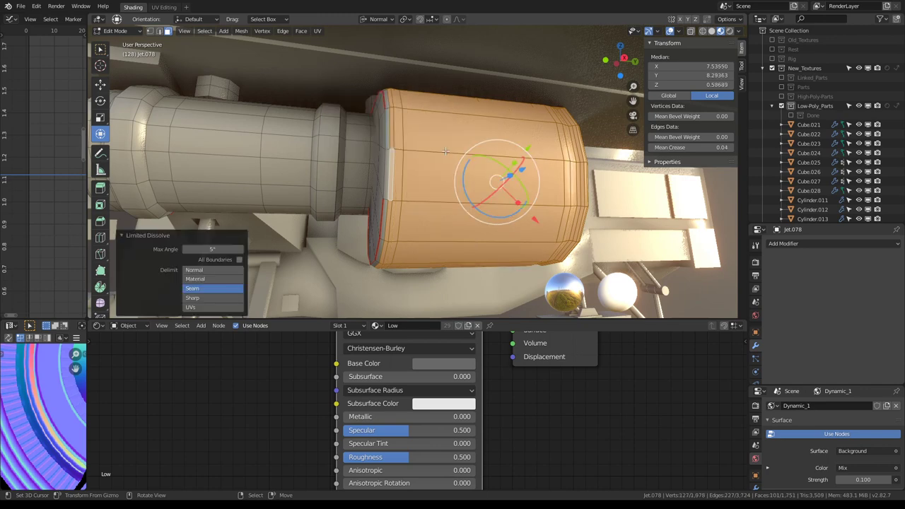
middle_drag(445, 151, 416, 154)
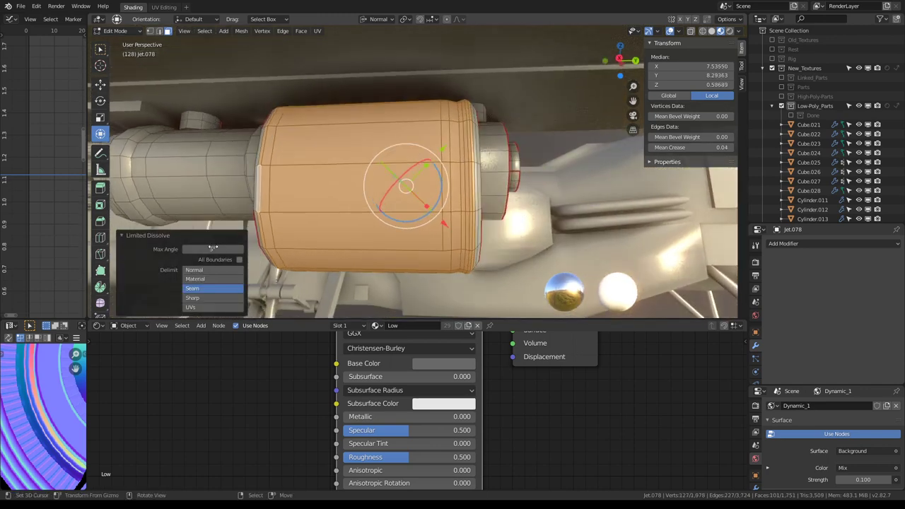
mouse_move(212, 249)
mouse_down()
mouse_move(241, 248)
mouse_move(198, 249)
mouse_up()
middle_drag(453, 177, 410, 152)
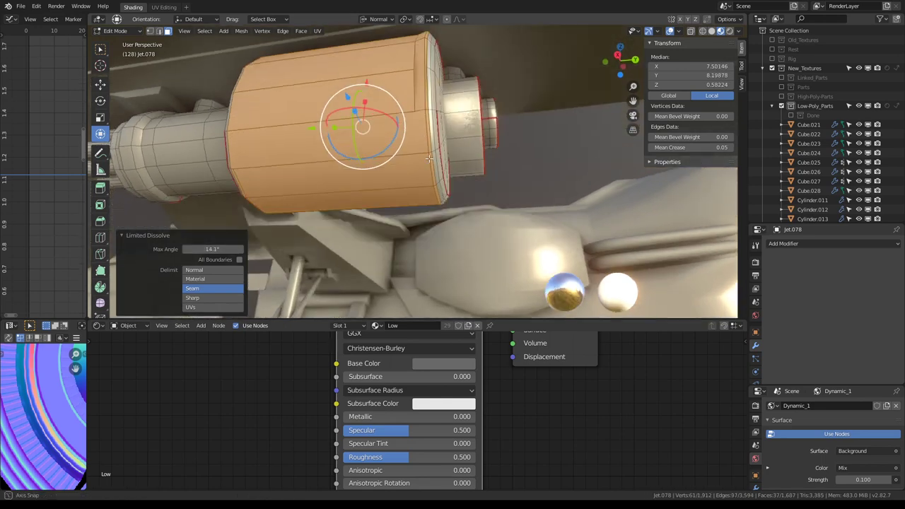
drag(205, 249, 212, 249)
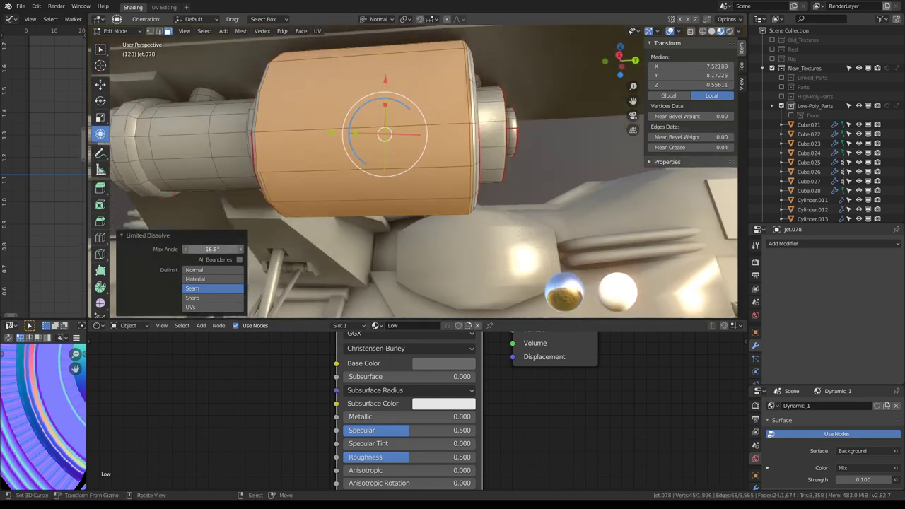
middle_drag(325, 169, 338, 180)
- Try 29.4° and 27.2°, settle on 9.88°, and hide everything except the cylinder
drag(222, 248, 244, 248)
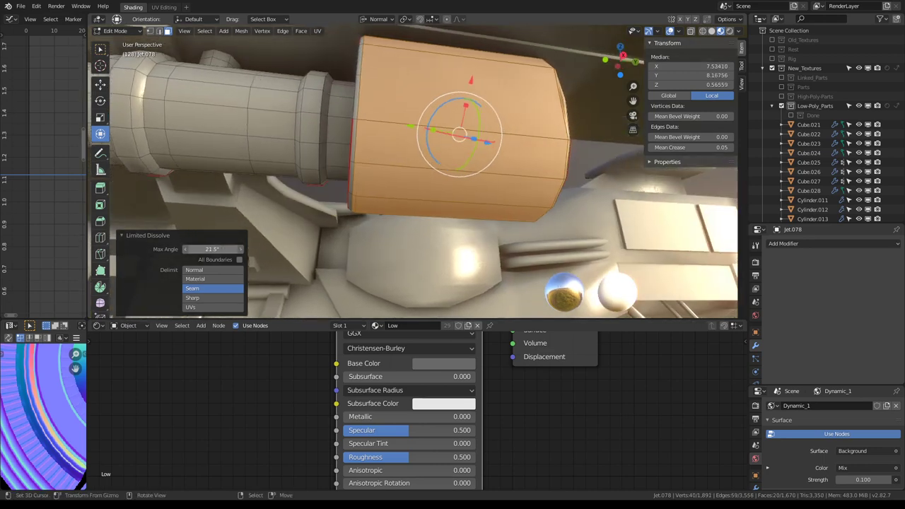
mouse_move(297, 141)
middle_down()
mouse_move(342, 87)
mouse_move(435, 114)
middle_up()
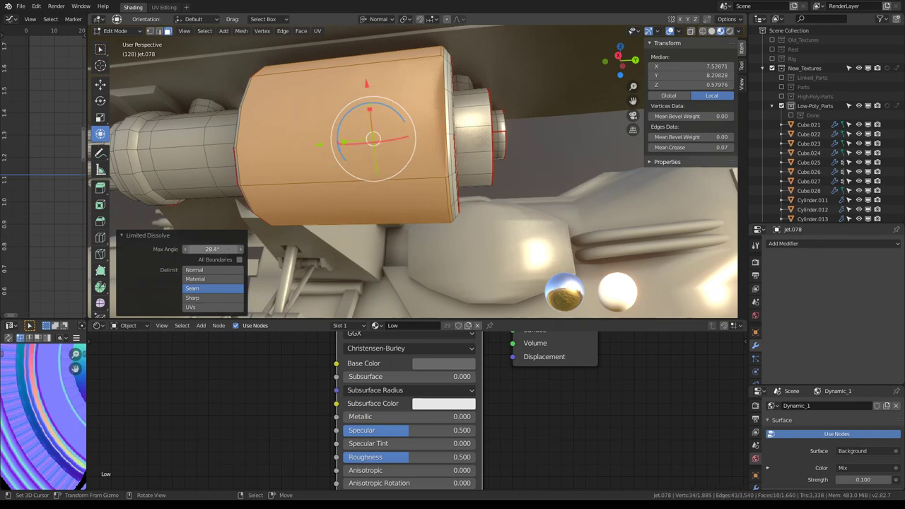
mouse_move(212, 249)
mouse_down()
mouse_move(170, 249)
mouse_move(227, 248)
mouse_up()
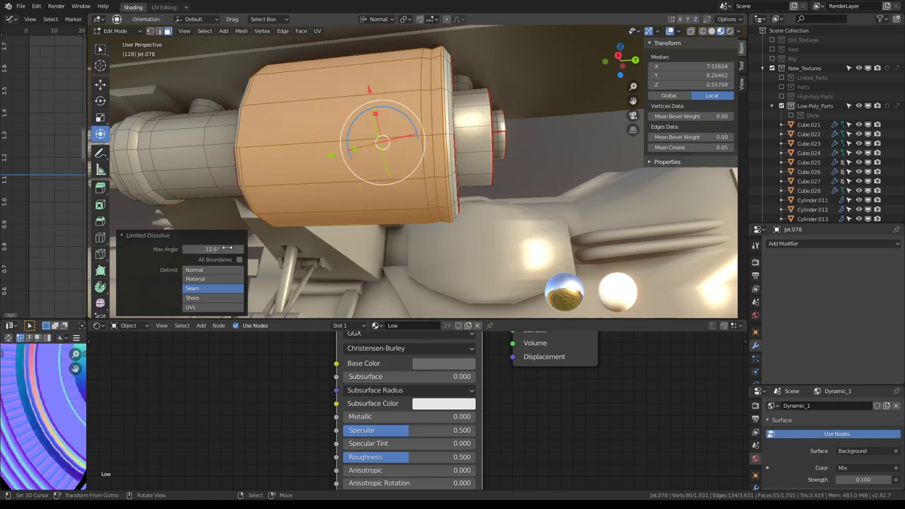
middle_drag(254, 226, 374, 156)
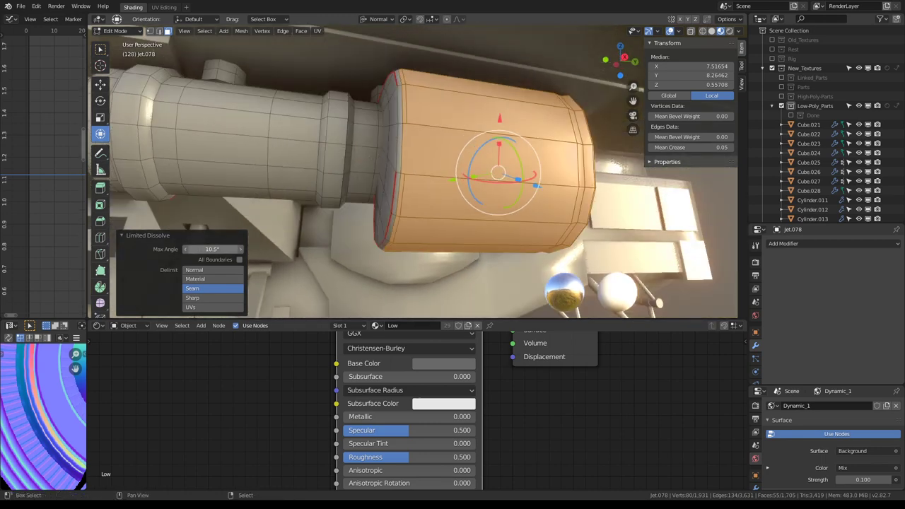
drag(213, 249, 208, 249)
mouse_move(424, 184)
middle_down()
mouse_move(466, 135)
mouse_move(411, 167)
mouse_move(411, 156)
mouse_move(357, 173)
mouse_move(278, 178)
mouse_move(295, 135)
mouse_move(455, 154)
mouse_move(361, 171)
mouse_move(409, 132)
mouse_move(457, 149)
mouse_move(362, 140)
mouse_move(474, 141)
middle_up()
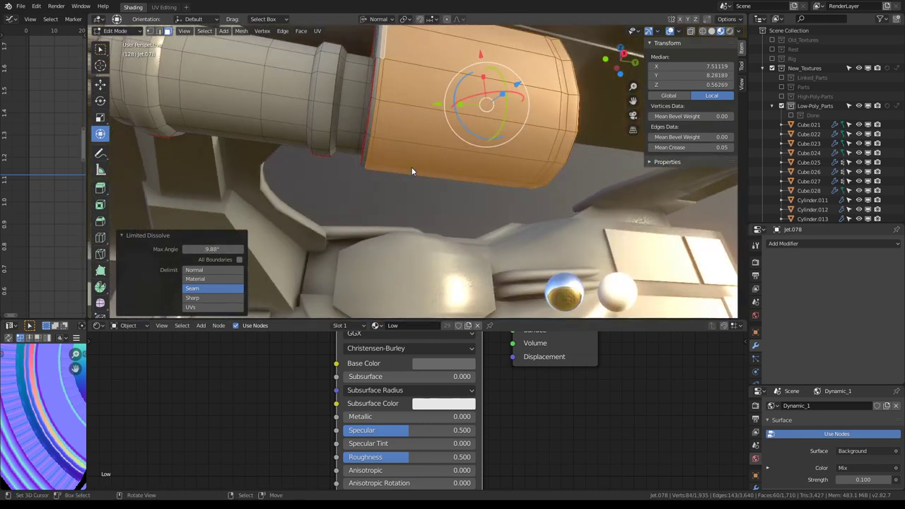
key(shift+h)
- Reveal the hidden parts and limited-dissolve the rounded front piece
key(alt+h)
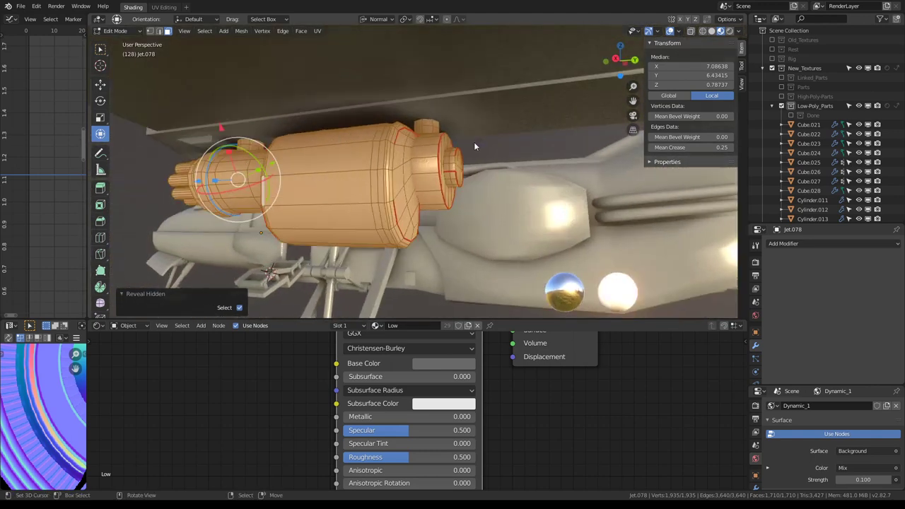
scroll(474, 141, up, 3)
alt+click(372, 157)
scroll(370, 160, down, 1)
alt+click(370, 160)
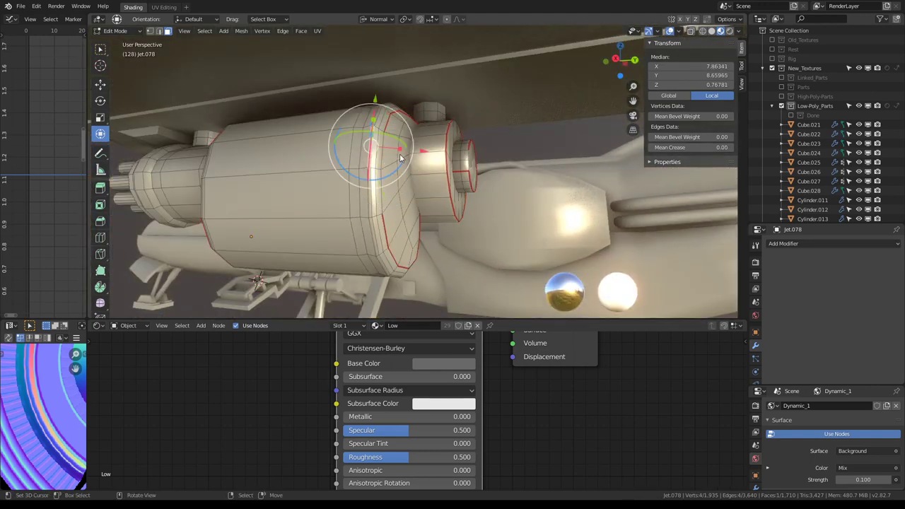
middle_drag(370, 160, 456, 150)
key(ctrl+l)
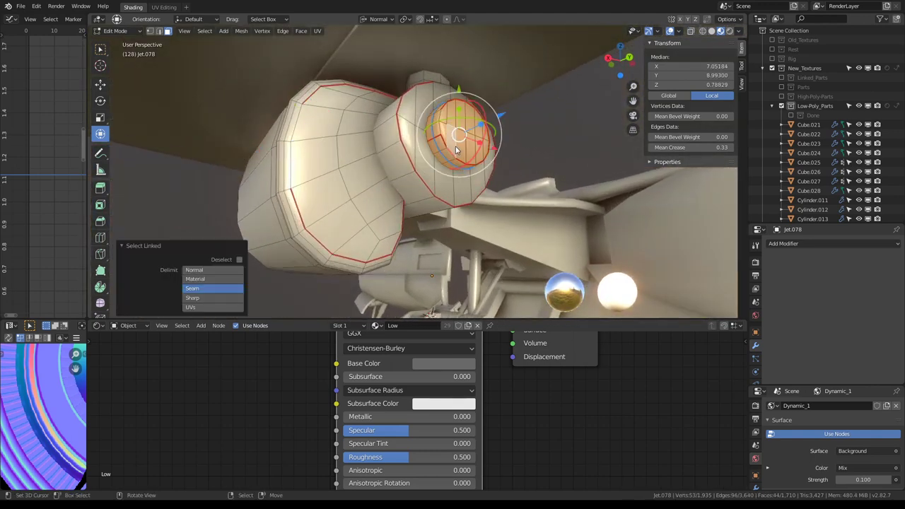
key(q)
click(502, 179)
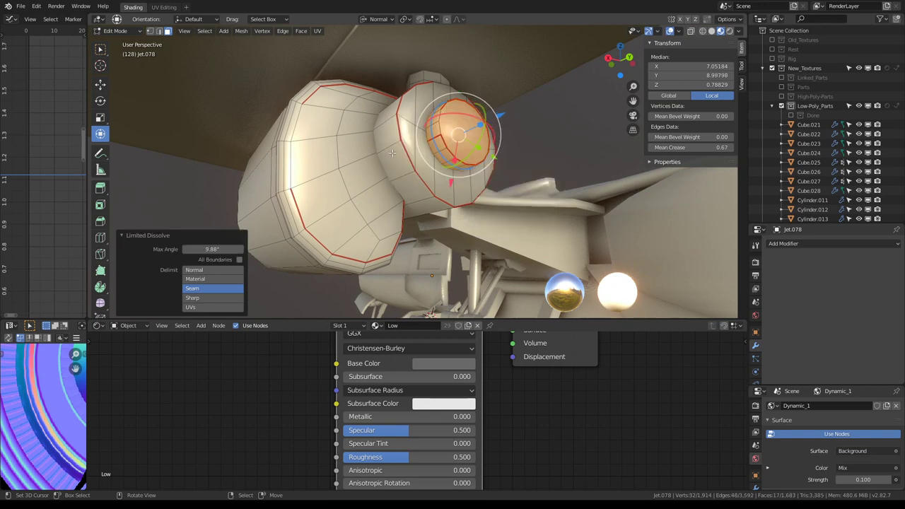
- Select the whole long cylinder and limited-dissolve it
middle_drag(393, 153, 412, 158)
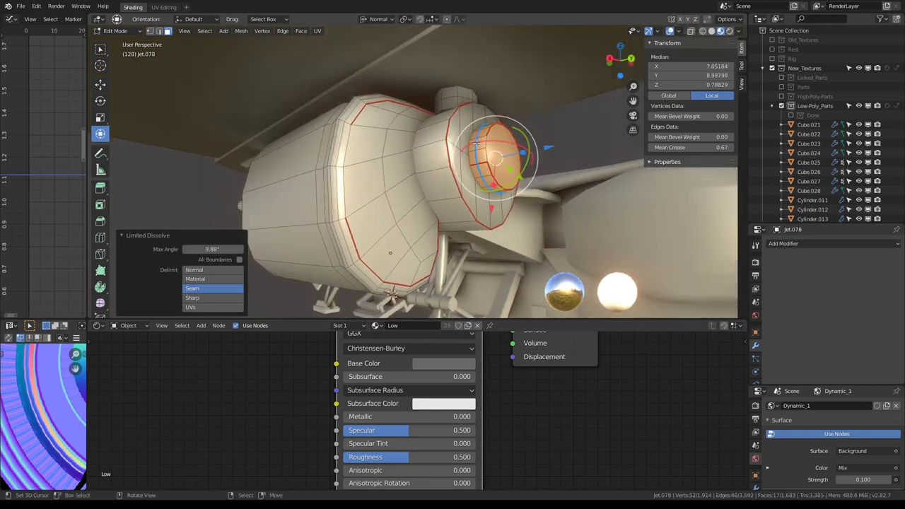
alt+click(492, 147)
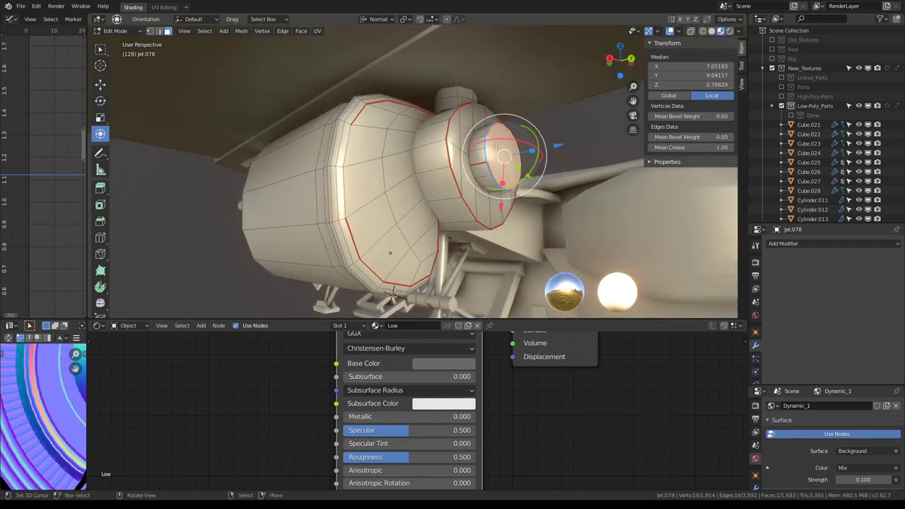
middle_drag(498, 147, 353, 166)
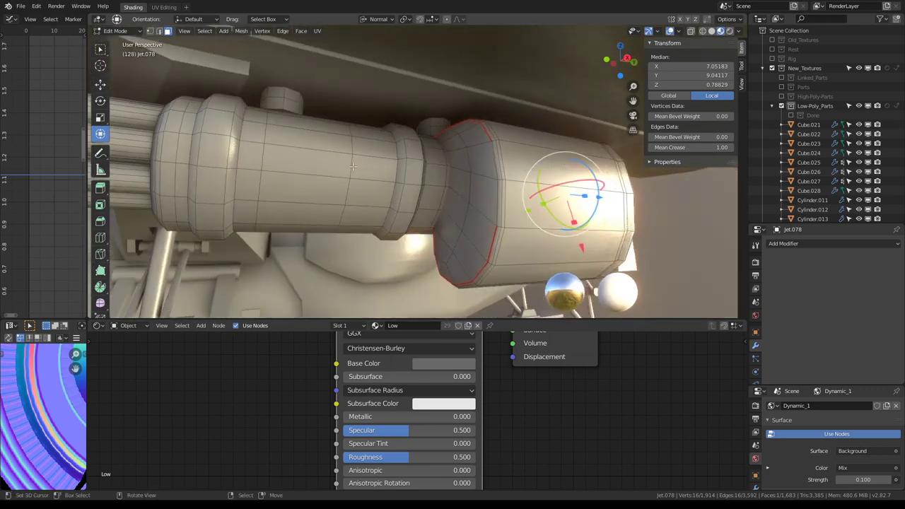
scroll(353, 165, down, 3)
click(366, 171)
key(ctrl+l)
key(q)
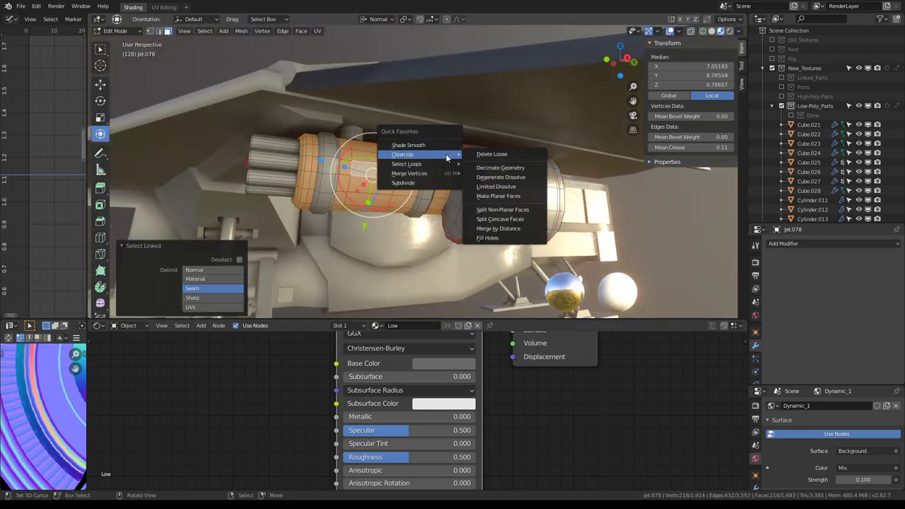
click(511, 187)
- Select one barrel tube with Ctrl+L and limited-dissolve it
middle_drag(511, 188, 383, 172)
click(383, 172)
key(ctrl+l)
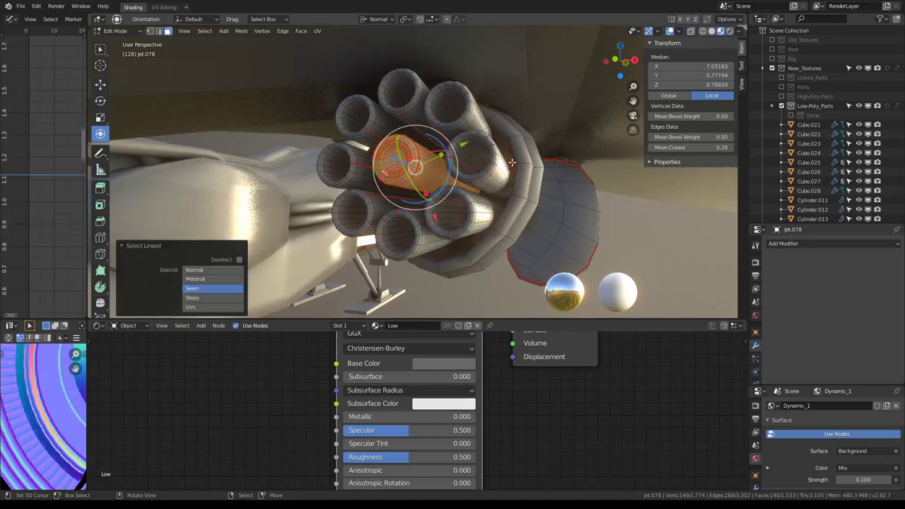
scroll(382, 172, up, 3)
key(q)
click(567, 196)
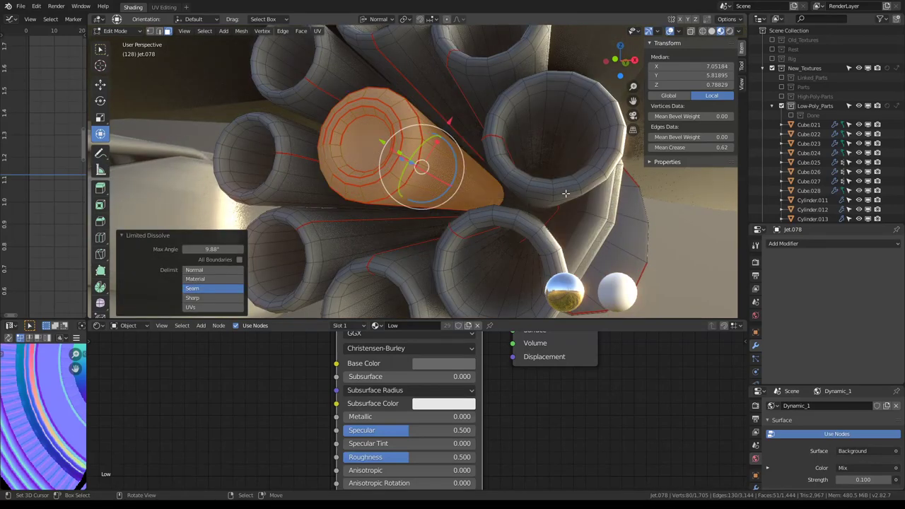
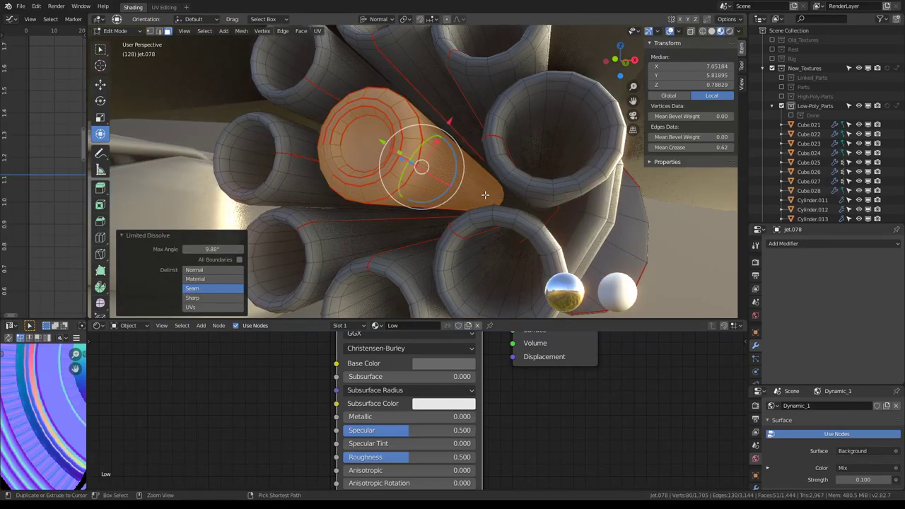
- Triangulate the nose cone faces, then convert them back into clean quads
key(ctrl+t)
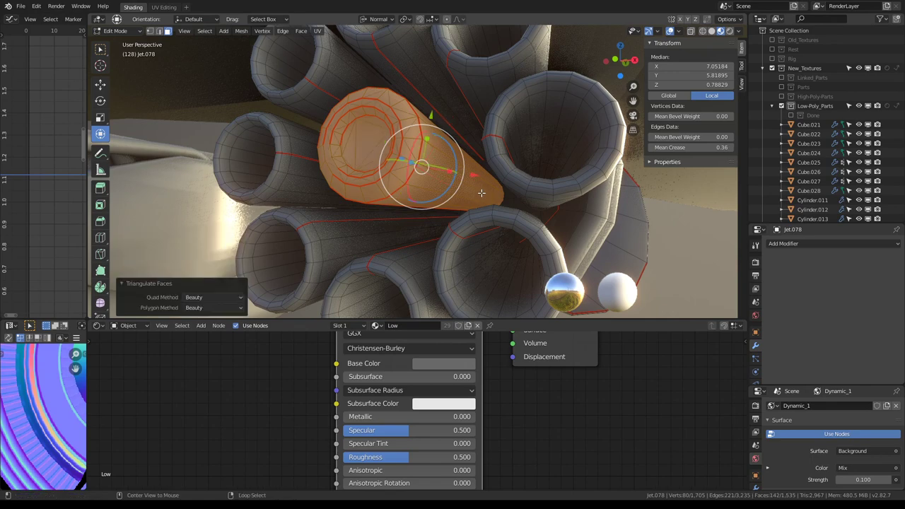
key(alt+j)
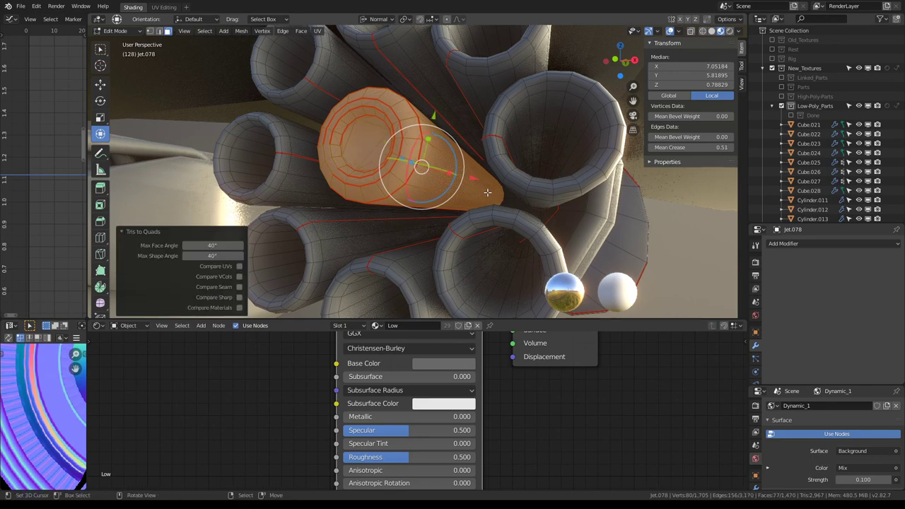
scroll(487, 191, down, 5)
mouse_move(488, 191)
middle_down()
mouse_move(428, 209)
mouse_move(388, 166)
middle_up()
- Select the linked blocks under the wing and apply Limited Dissolve to them
click(341, 139)
key(l)
key(l)
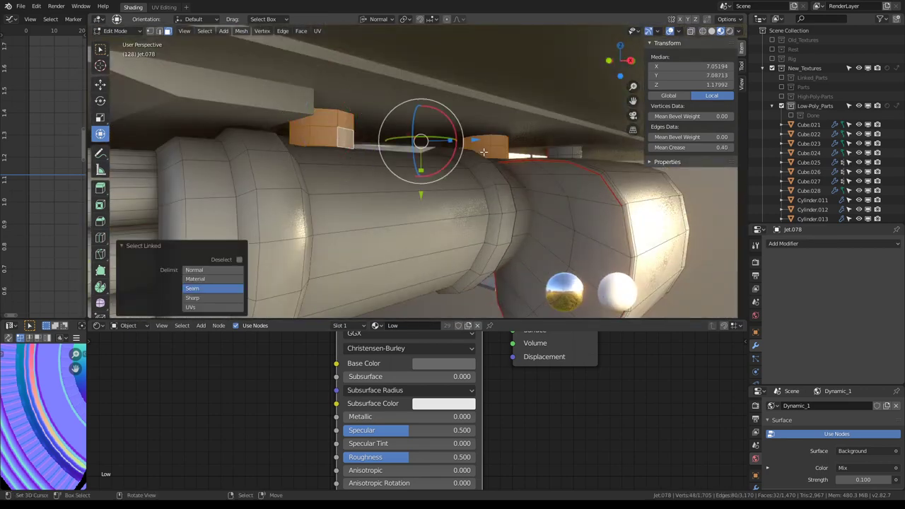
key(l)
key(q)
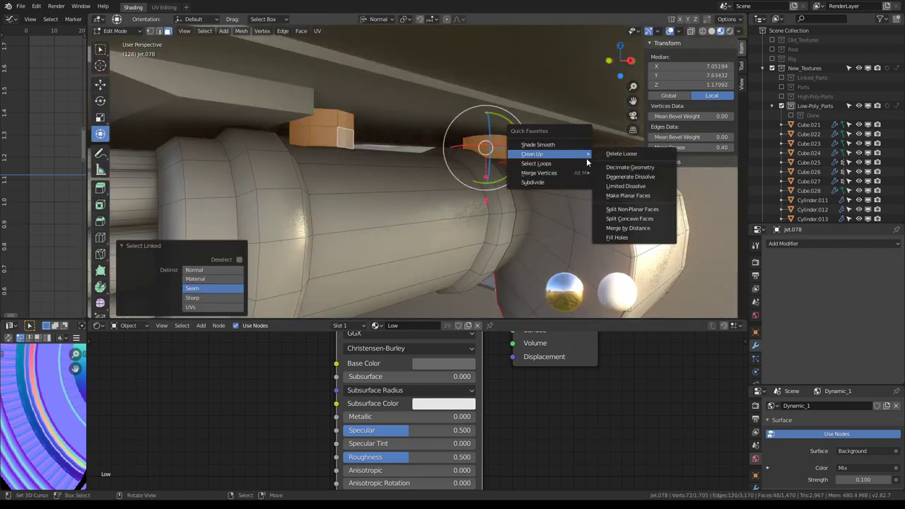
click(625, 186)
mouse_move(625, 186)
middle_down()
mouse_move(361, 134)
mouse_move(498, 163)
middle_up()
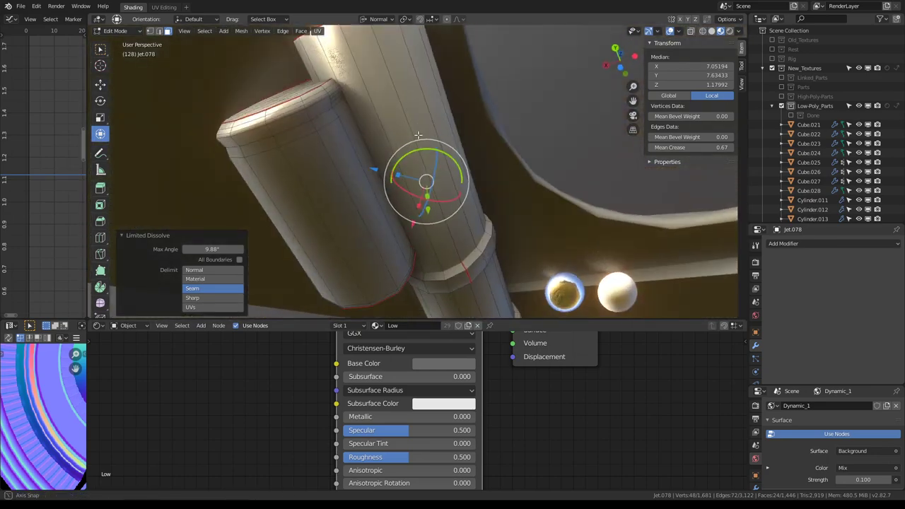
- Collapse an edge ring on the Jet.078 engine, leaving 1,668 vertices and 1,434 faces
click(159, 31)
ctrl+alt+click(524, 99)
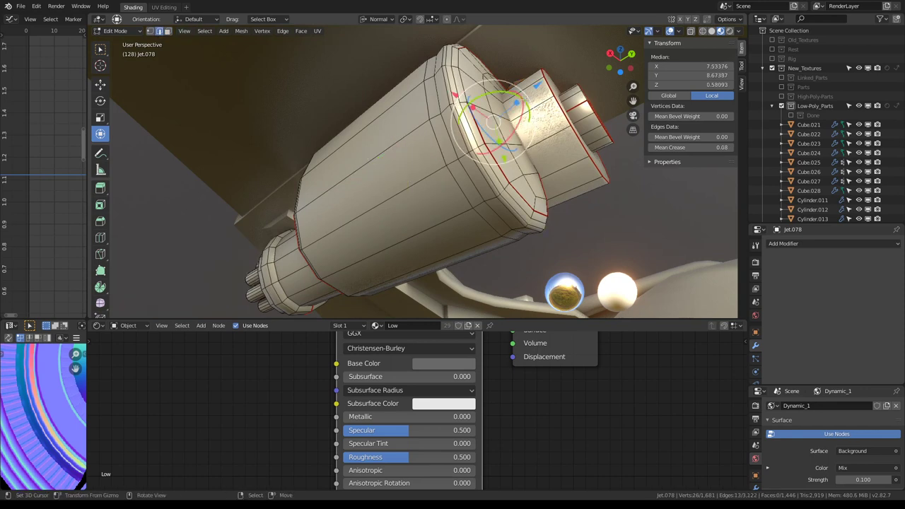
key(q)
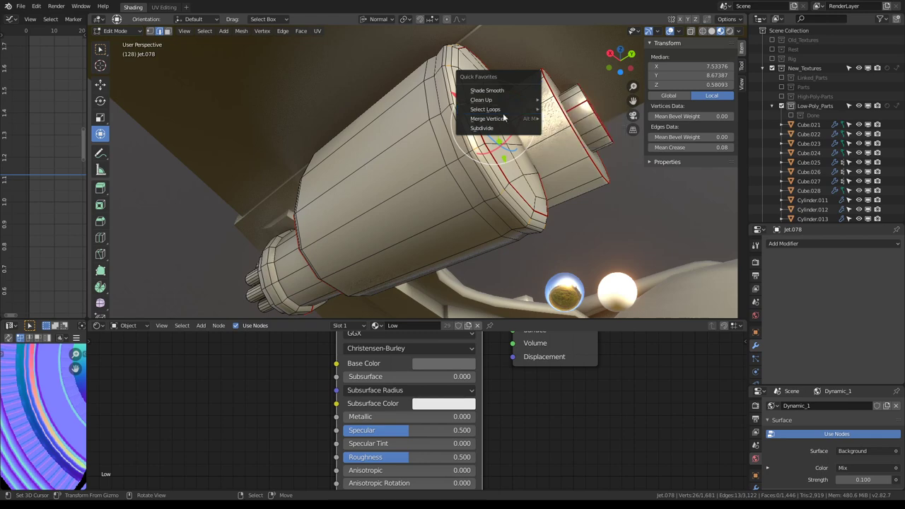
mouse_move(488, 118)
click(577, 138)
middle_drag(577, 138, 199, 37)
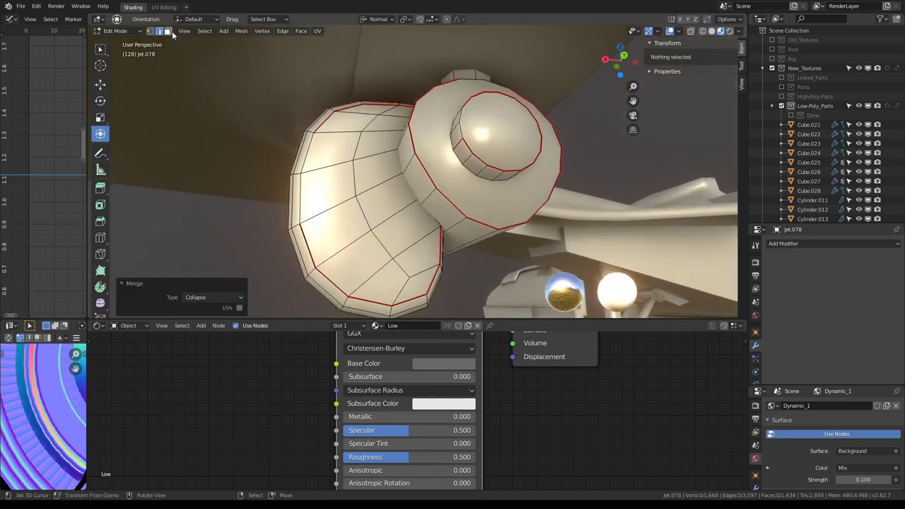
- Bevel the edge loop on the round engine cap with a narrow bevel
alt+click(469, 131)
key(ctrl+e)
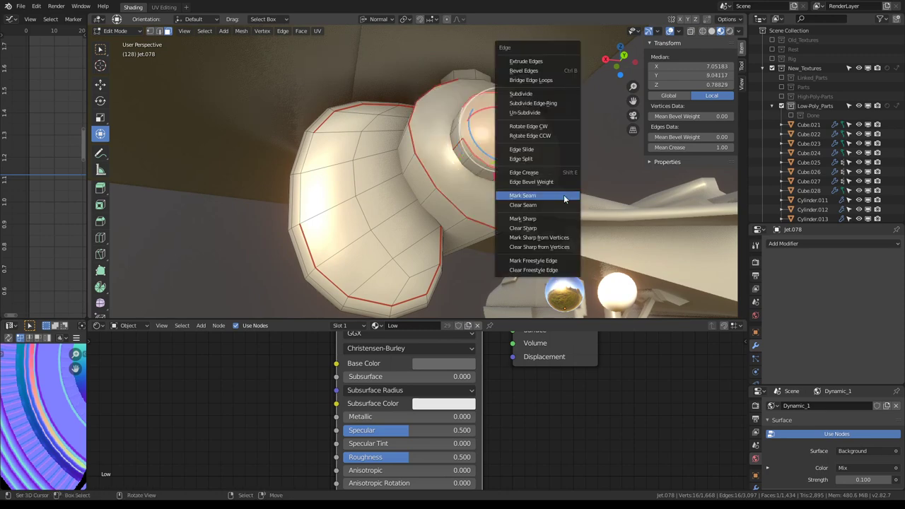
click(543, 71)
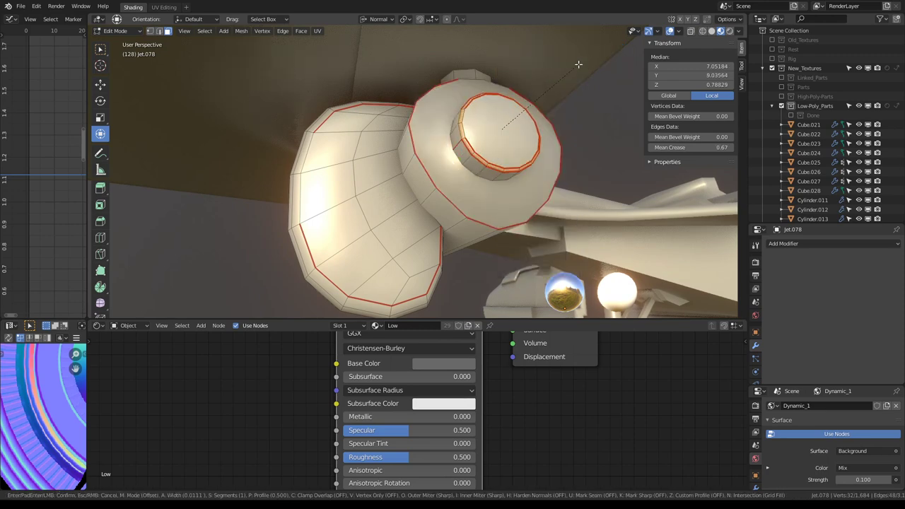
click(578, 64)
- Bevel the whole cap rim at a 0.012 offset with 1 segment
key(ctrl+KP_Add)
key(ctrl+KP_Add)
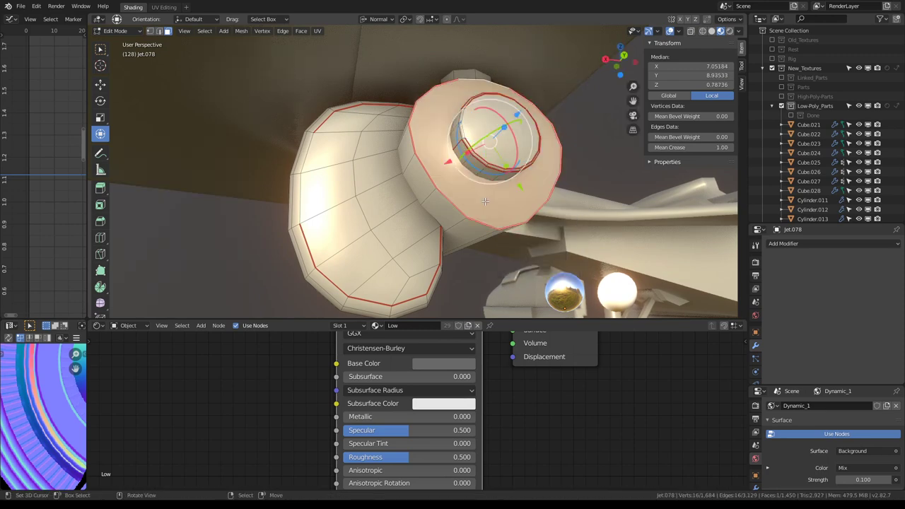
key(ctrl+e)
click(542, 181)
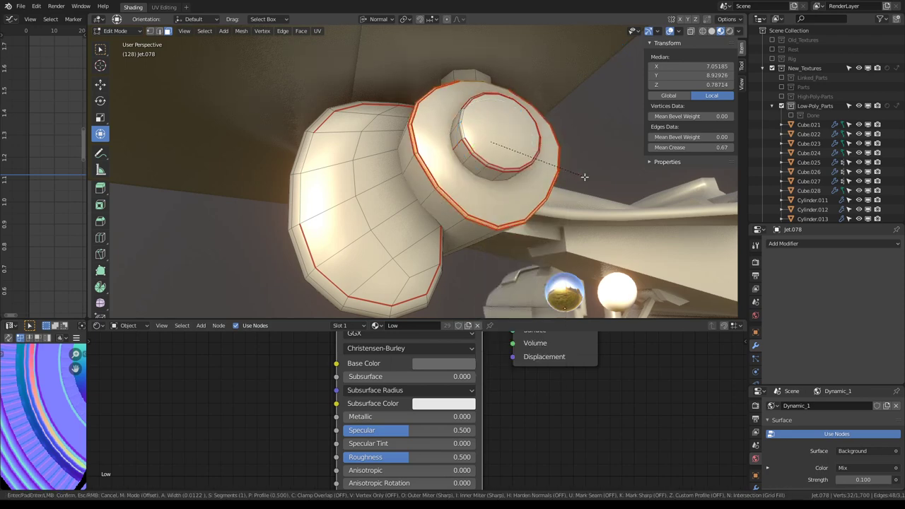
click(585, 177)
mouse_move(585, 177)
middle_down()
mouse_move(492, 175)
mouse_move(512, 195)
mouse_move(424, 163)
mouse_move(416, 136)
middle_up()
- Select the connected gun barrels and the end loops of all four barrels
click(476, 180)
ctrl+alt+click(382, 148)
key(ctrl+l)
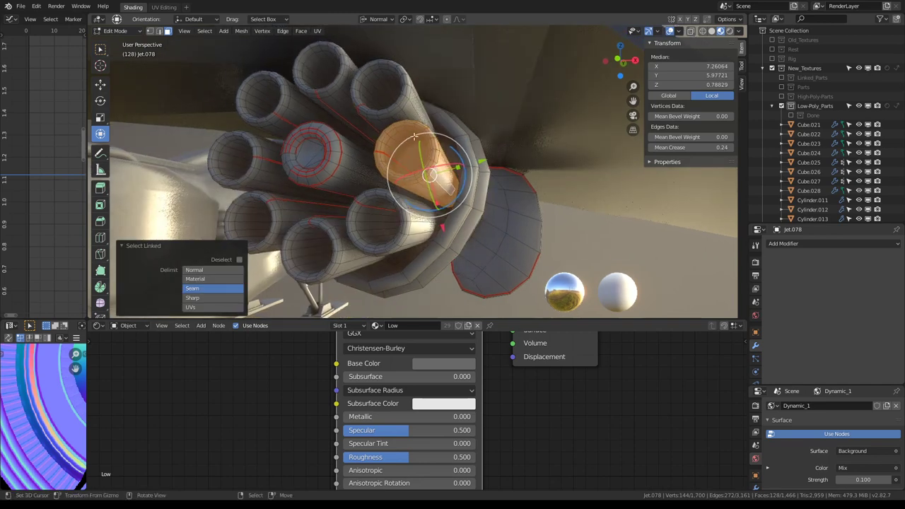
key(l)
key(l)
key(l)
key(l)
key(l)
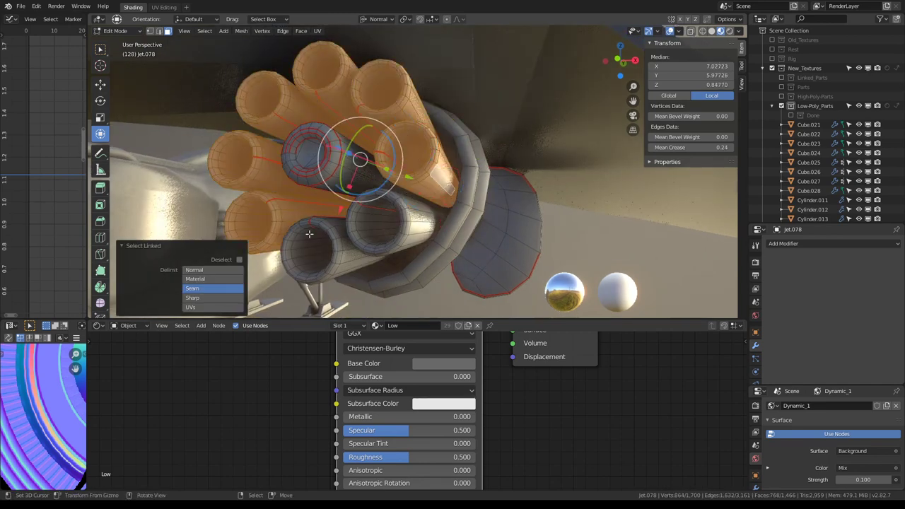
key(l)
key(l)
mouse_move(388, 233)
middle_down()
mouse_move(472, 167)
mouse_move(467, 191)
mouse_move(414, 225)
mouse_move(644, 191)
middle_up()
alt+click(472, 167)
alt+shift+click(481, 185)
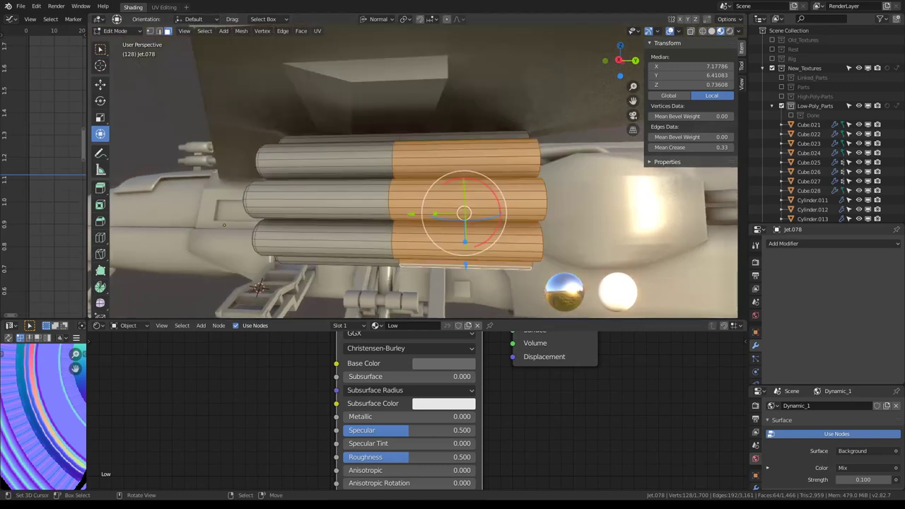
- Grow the selection across the whole barrel cluster, checking it in wireframe view
click(547, 209)
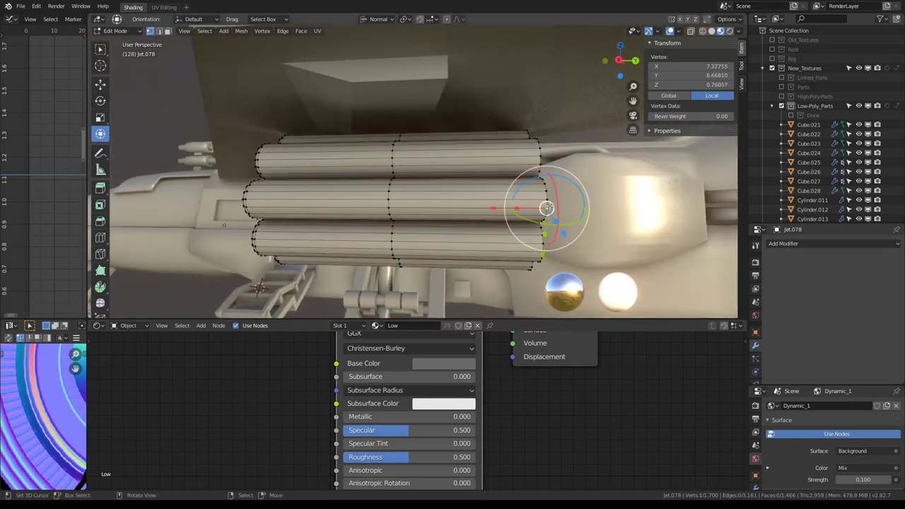
key(shift+z)
scroll(495, 134, down, 5)
mouse_move(453, 106)
middle_down()
mouse_move(461, 101)
mouse_move(499, 189)
middle_up()
key(ctrl+KP_Add)
key(ctrl+KP_Add)
key(ctrl+KP_Add)
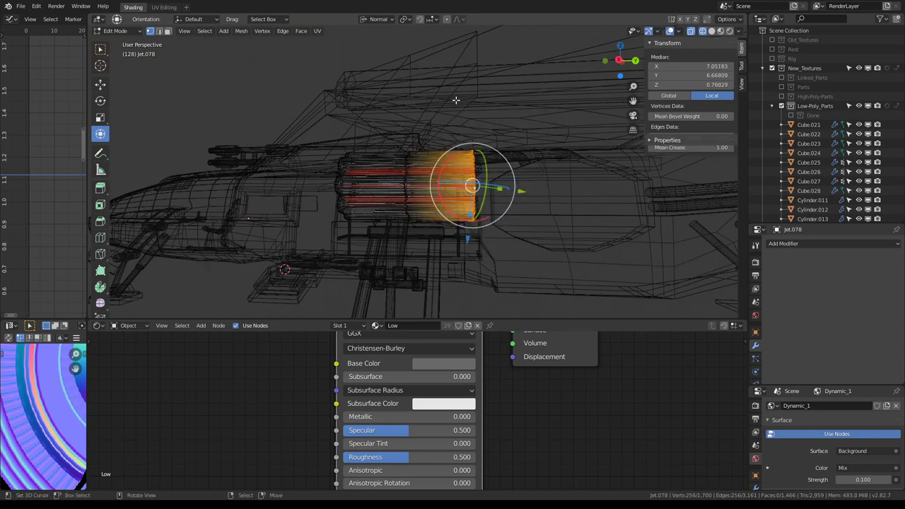
key(ctrl+KP_Add)
key(ctrl+KP_Add)
key(ctrl+KP_Add)
middle_drag(456, 100, 494, 76)
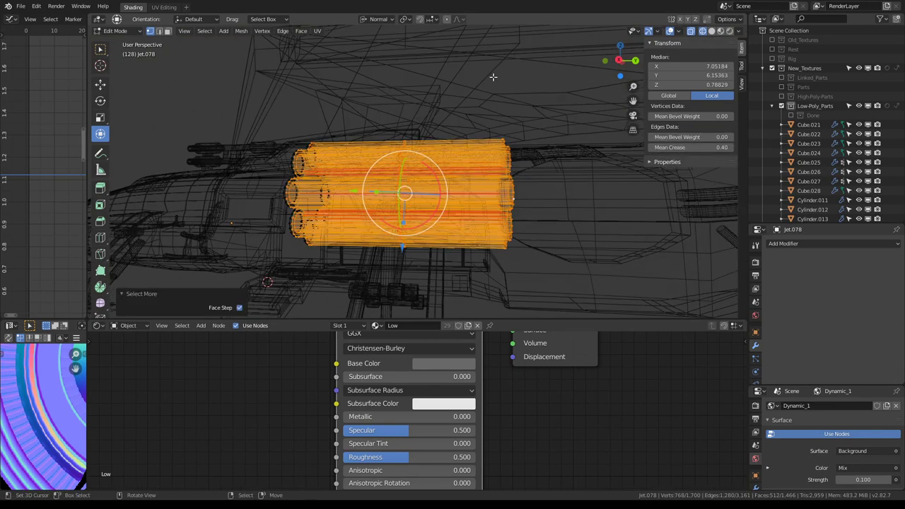
click(721, 31)
scroll(473, 151, up, 3)
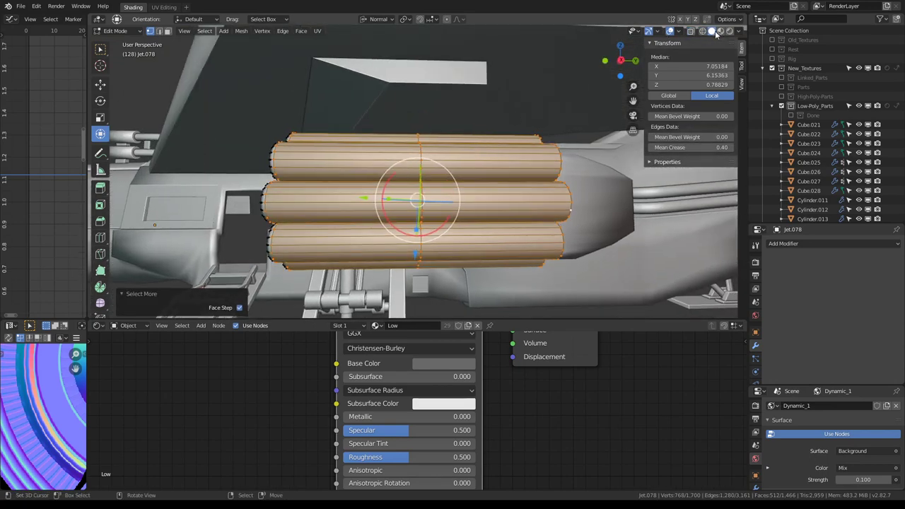
middle_drag(467, 127, 498, 90)
- Limited Dissolve the barrel cluster at 9.88° and return to Object Mode
key(q)
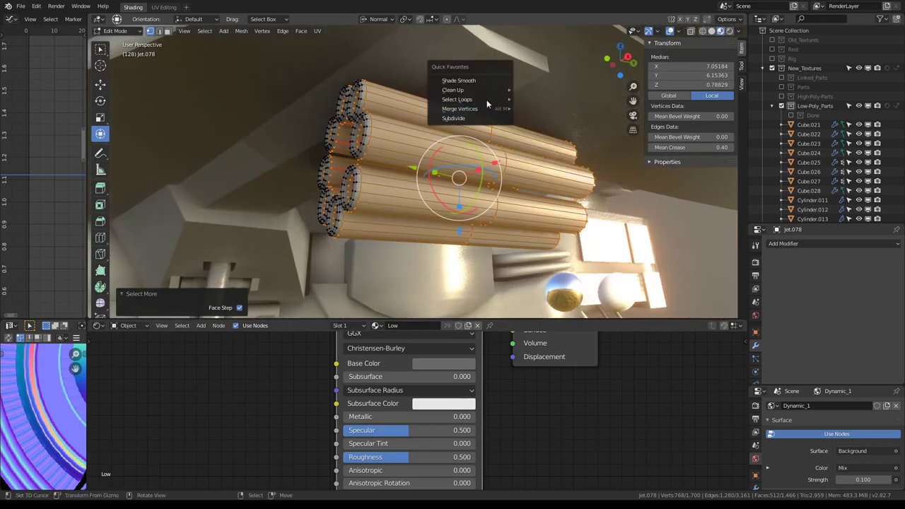
click(560, 122)
middle_drag(560, 121, 497, 183)
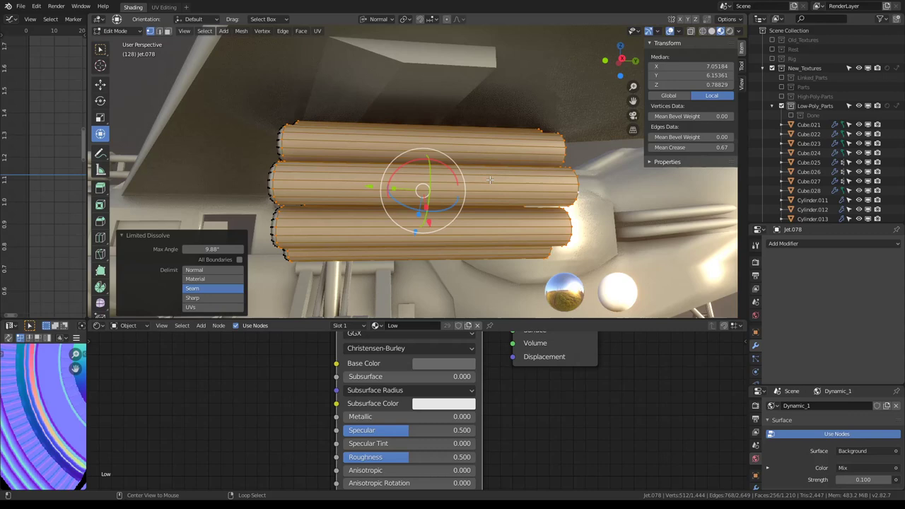
scroll(489, 180, down, 5)
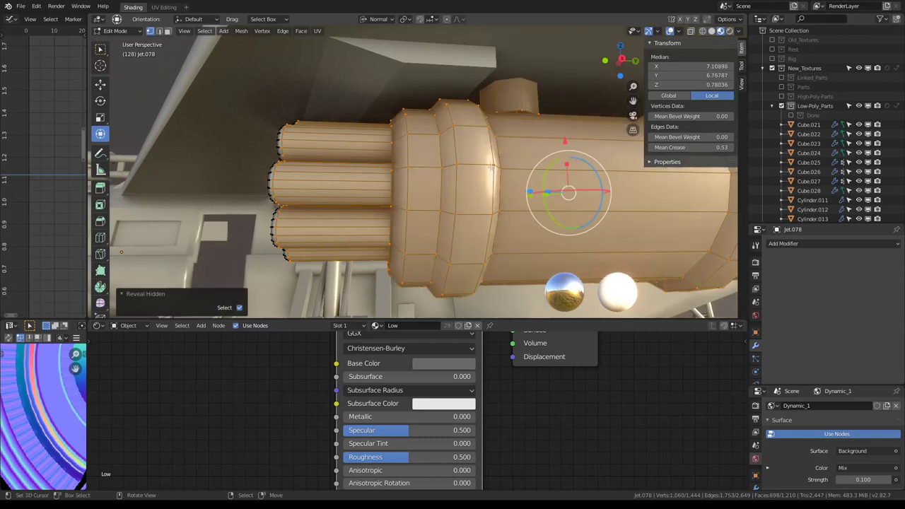
key(Tab)
mouse_move(504, 131)
middle_down()
mouse_move(481, 129)
mouse_move(488, 171)
mouse_move(473, 181)
middle_up()
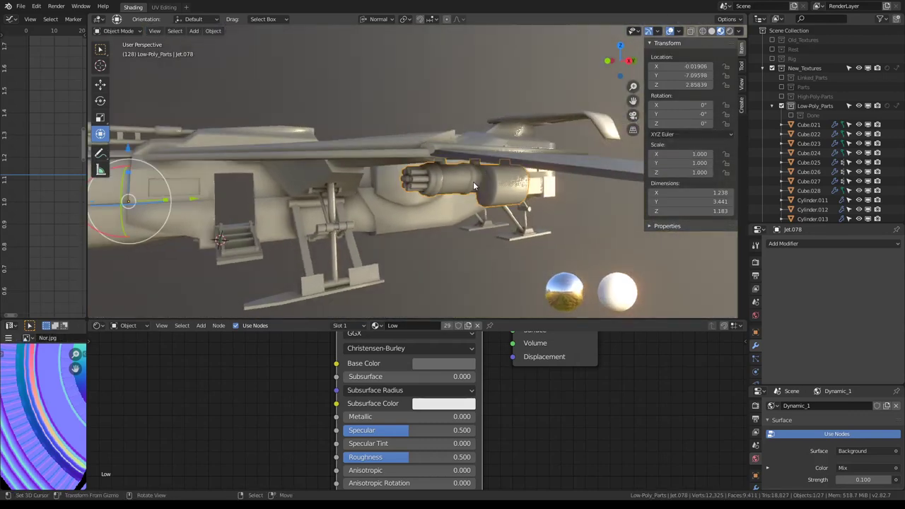
- In Edit Mode, frame the gun part's UV island on the normal map in a maximized Image Editor
key(Tab)
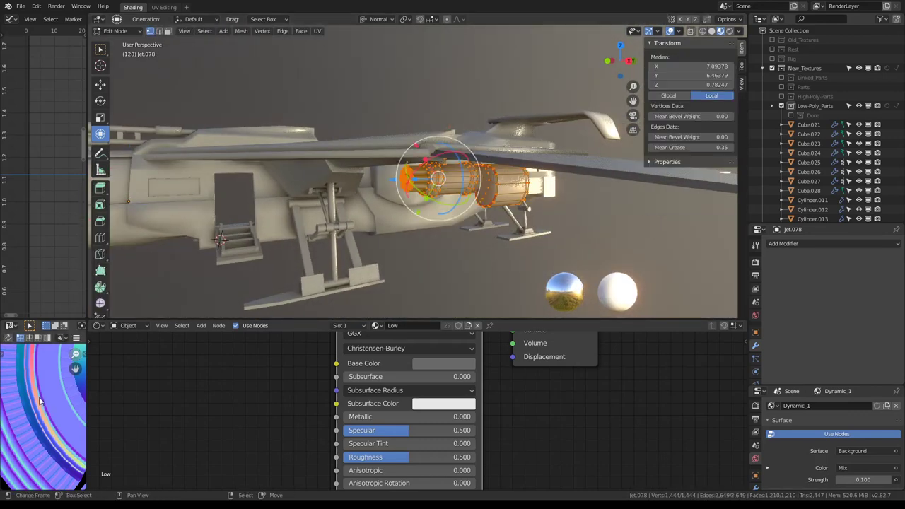
key(ctrl+space)
scroll(307, 289, down, 5)
middle_drag(537, 258, 503, 271)
scroll(380, 234, up, 2)
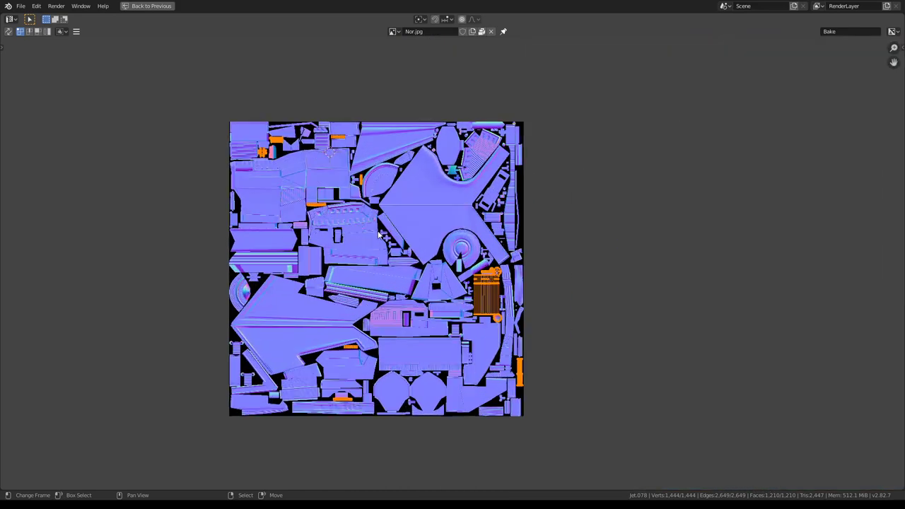
scroll(379, 234, up, 3)
scroll(380, 234, down, 1)
scroll(379, 234, down, 4)
scroll(335, 174, up, 4)
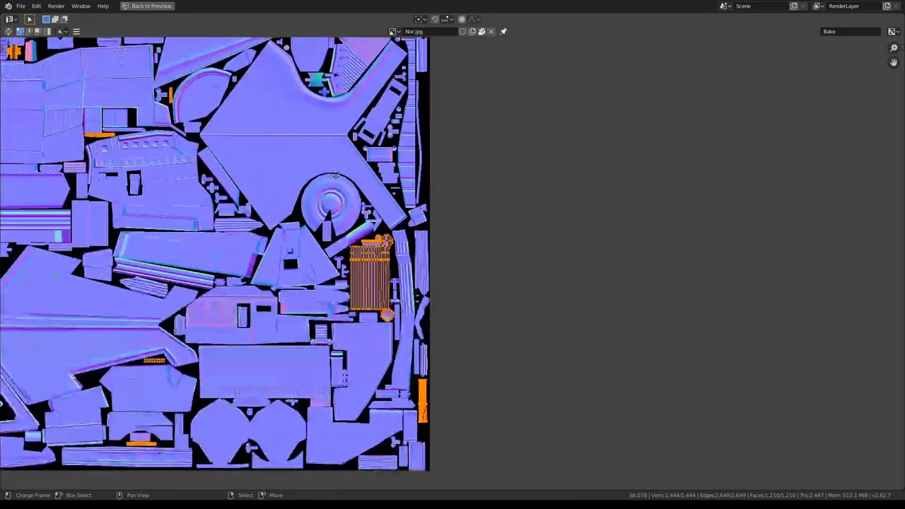
key(KP_Decimal)
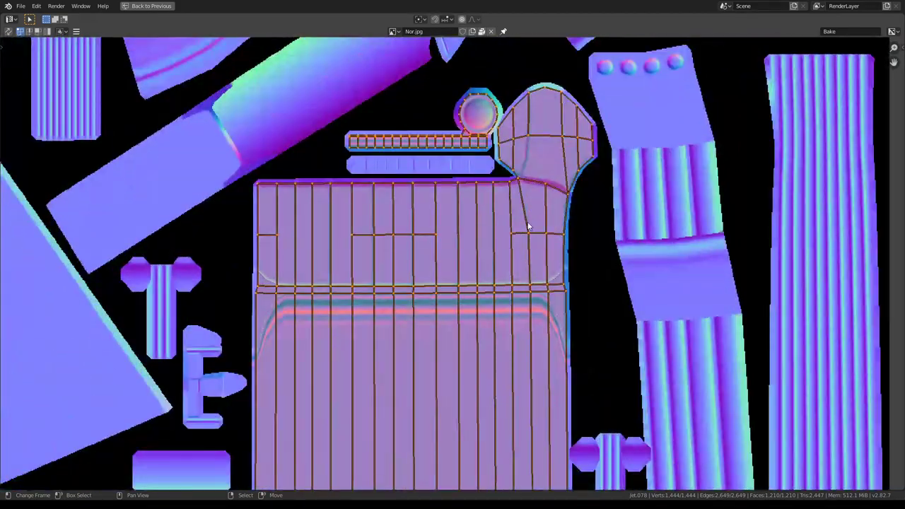
key(ctrl+space)
scroll(452, 176, up, 2)
scroll(453, 177, up, 2)
mouse_move(453, 177)
middle_down()
mouse_move(489, 181)
mouse_move(362, 144)
mouse_move(429, 184)
mouse_move(245, 190)
mouse_move(471, 142)
mouse_move(495, 160)
mouse_move(369, 171)
mouse_move(383, 118)
middle_up()
- Edge-slide the stray loops on the intake's upper cylinder so they sit flush
alt+click(457, 174)
click(368, 171)
key(l)
alt+click(383, 118)
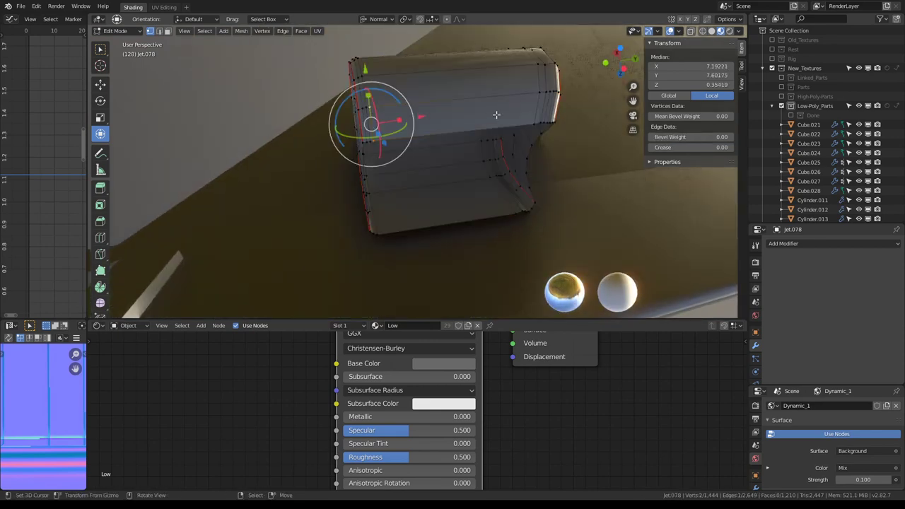
key(g)
key(g)
click(385, 135)
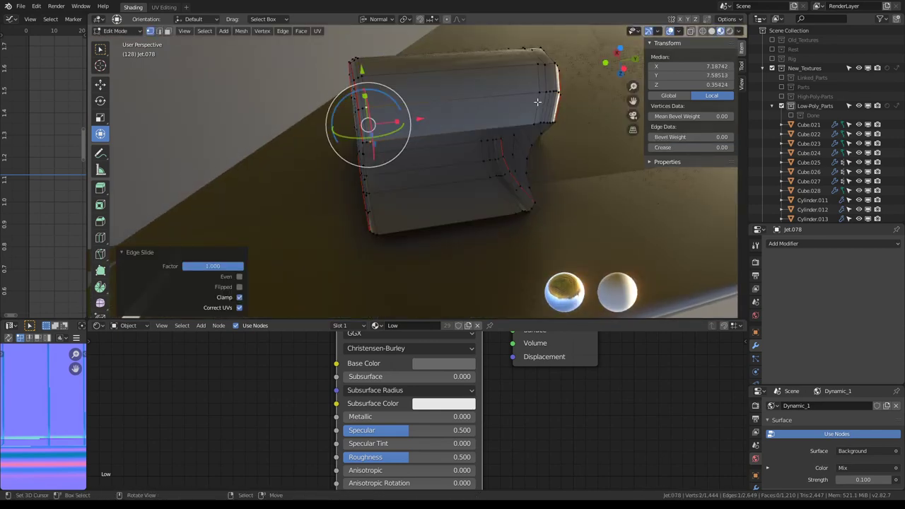
mouse_move(538, 102)
middle_down()
mouse_move(427, 152)
mouse_move(539, 145)
middle_up()
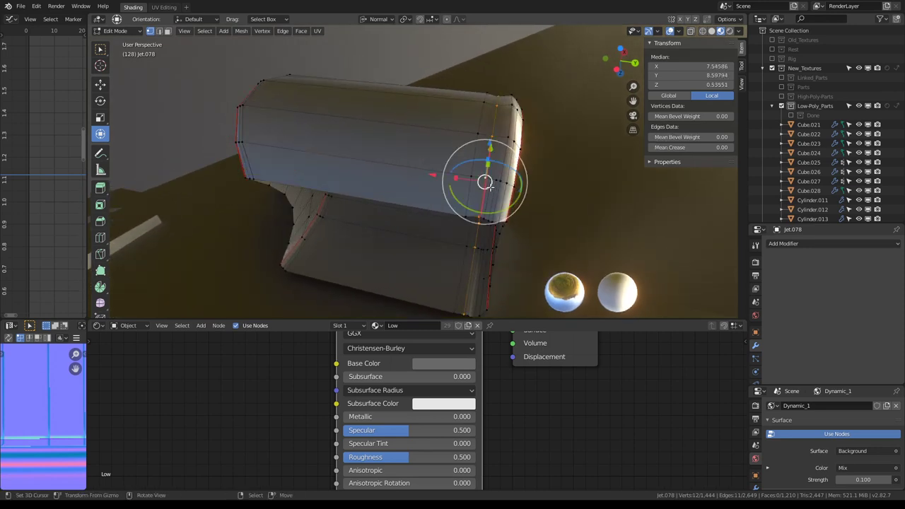
click(385, 185)
key(g)
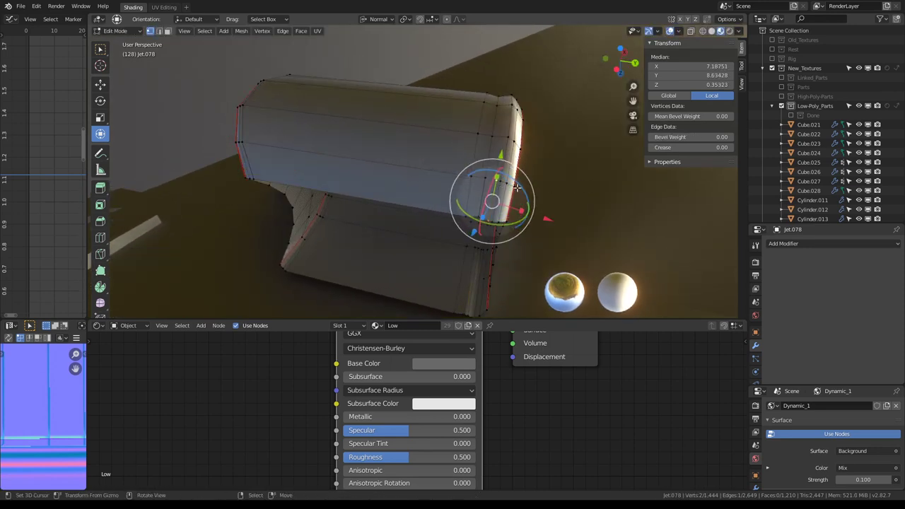
key(g)
click(430, 181)
middle_drag(429, 181, 467, 152)
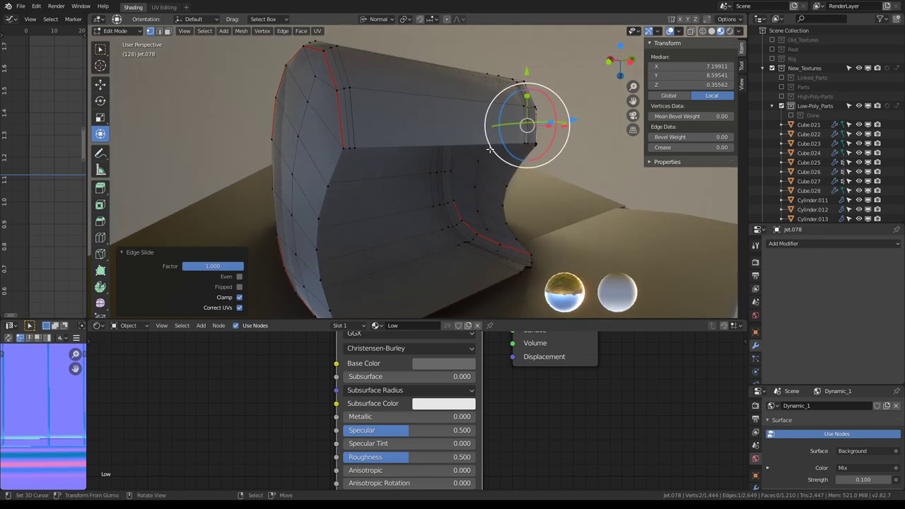
- Merge overlapping vertices by distance across the whole intake piece
key(a)
key(q)
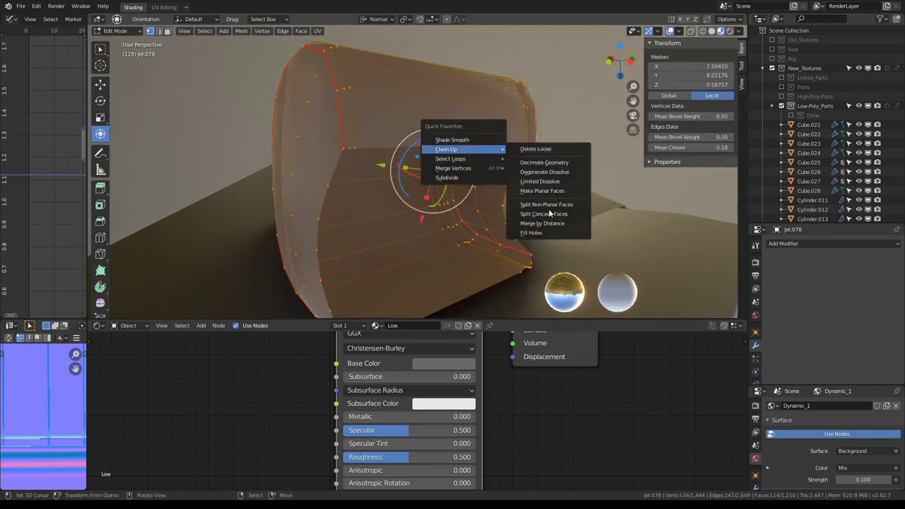
click(540, 223)
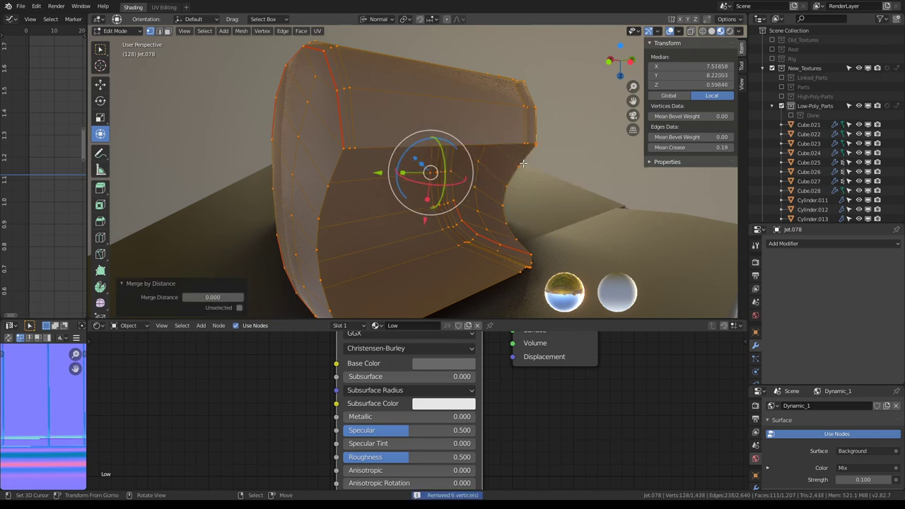
mouse_move(540, 223)
middle_down()
mouse_move(466, 122)
mouse_move(447, 121)
middle_up()
- Slide a corner vertex of the intake along its edge and select the vertical loop
click(497, 294)
key(g)
key(g)
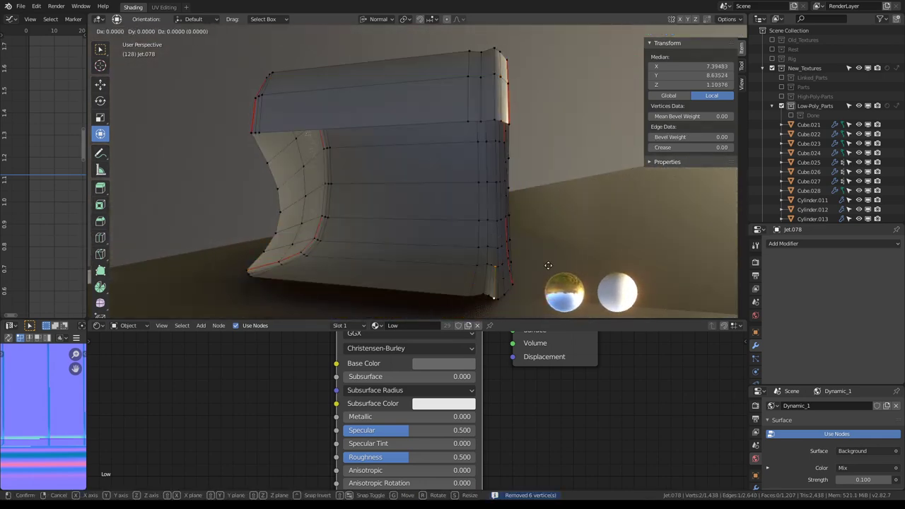
click(657, 271)
alt+click(488, 277)
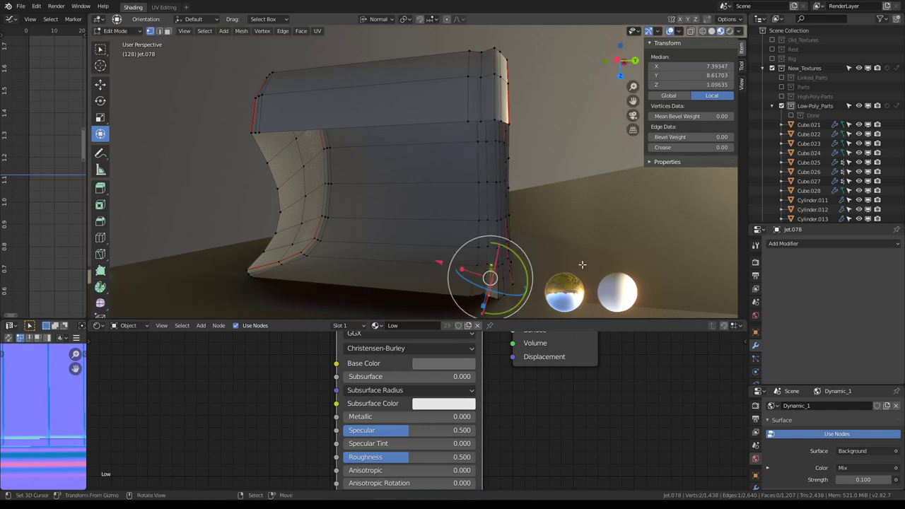
mouse_move(582, 265)
middle_down()
mouse_move(495, 272)
mouse_move(514, 270)
middle_up()
shift+click(488, 272)
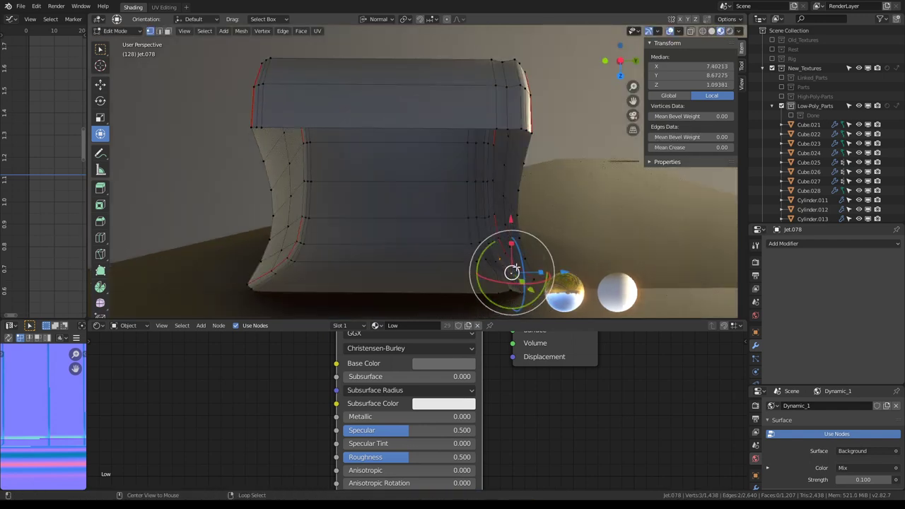
mouse_move(539, 235)
middle_down()
mouse_move(443, 234)
mouse_move(472, 246)
mouse_move(462, 250)
mouse_move(549, 157)
mouse_move(555, 180)
middle_up()
- Merge by distance again, removing 4 vertices, and reveal the hidden Jet.078 mesh
key(a)
key(q)
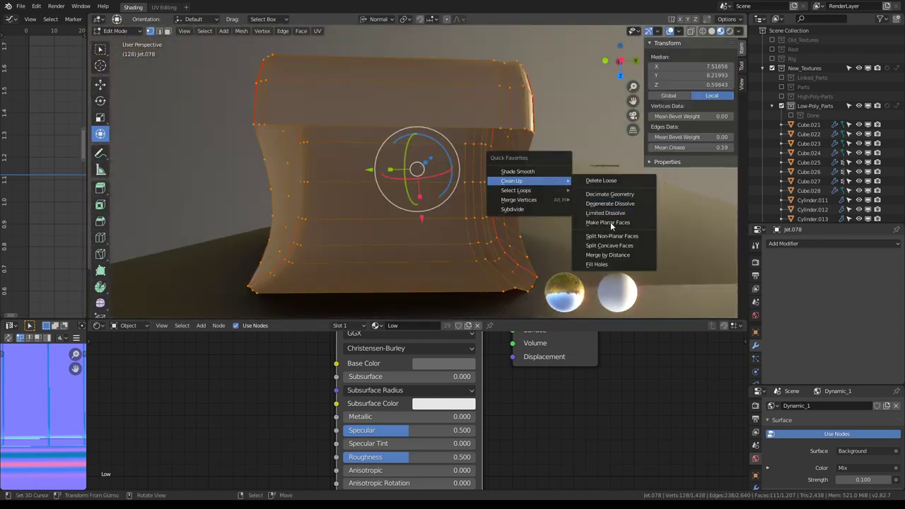
click(629, 256)
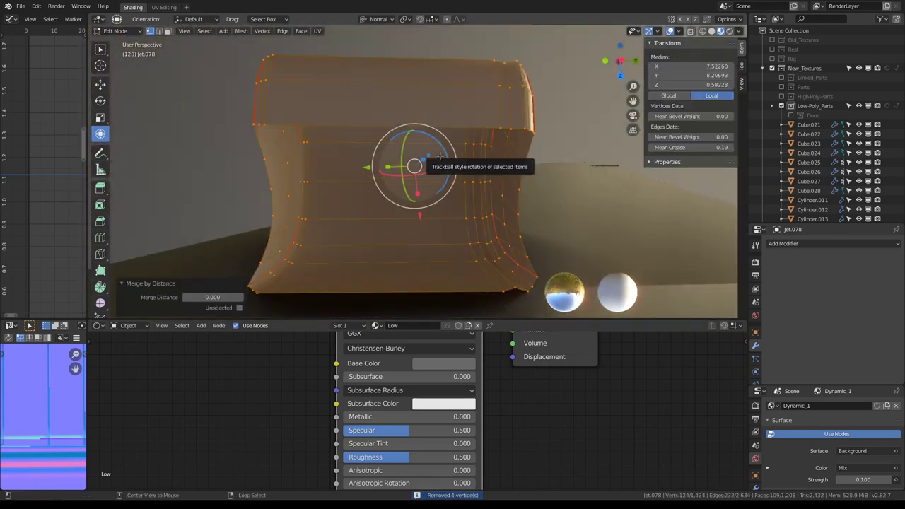
key(alt+h)
mouse_move(404, 148)
middle_down()
mouse_move(354, 146)
mouse_move(435, 215)
mouse_move(450, 199)
mouse_move(459, 240)
mouse_move(510, 114)
mouse_move(599, 103)
mouse_move(476, 175)
middle_up()
alt+click(460, 241)
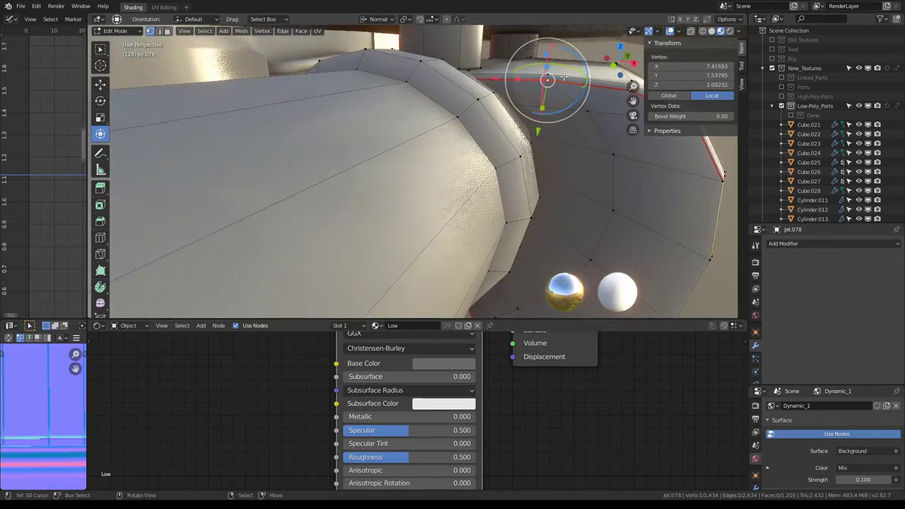
- Isolate the connected floor-shaped piece and slide a vertex on it
key(l)
key(shift+h)
middle_drag(563, 76, 465, 109)
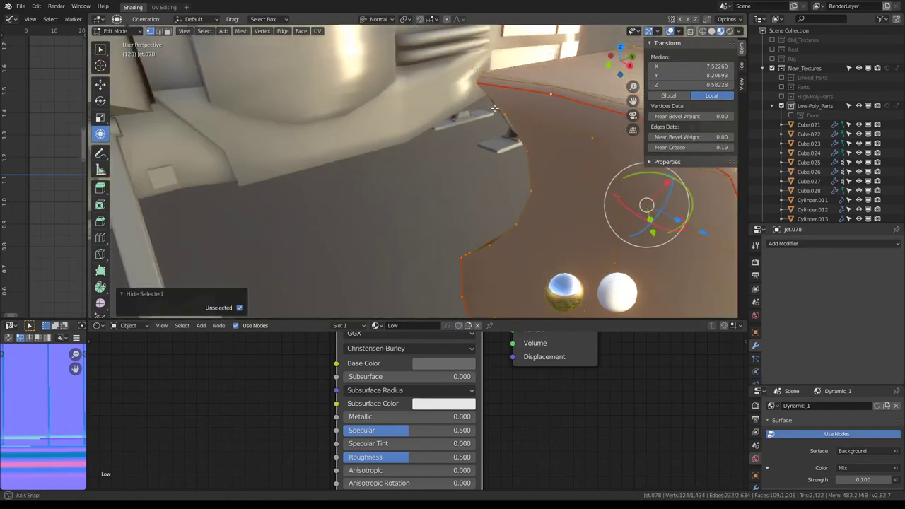
click(508, 118)
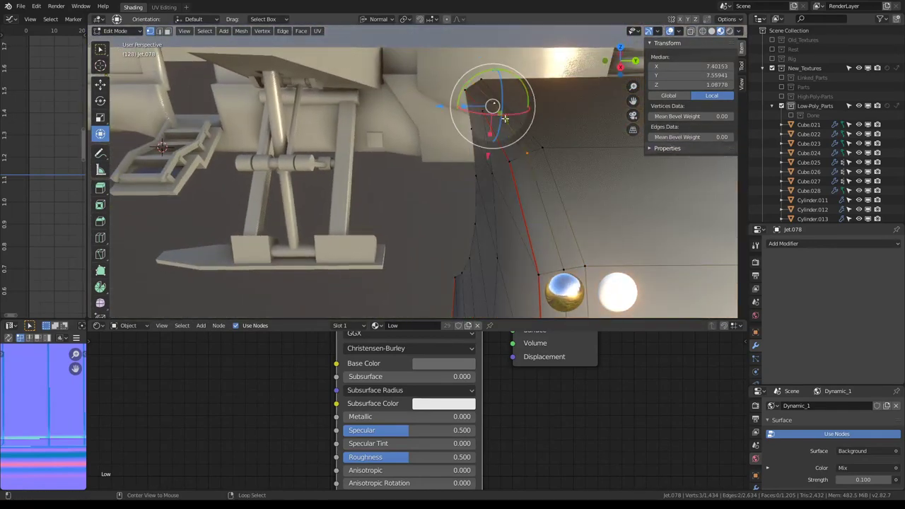
mouse_move(546, 134)
middle_down()
mouse_move(413, 80)
mouse_move(409, 135)
middle_up()
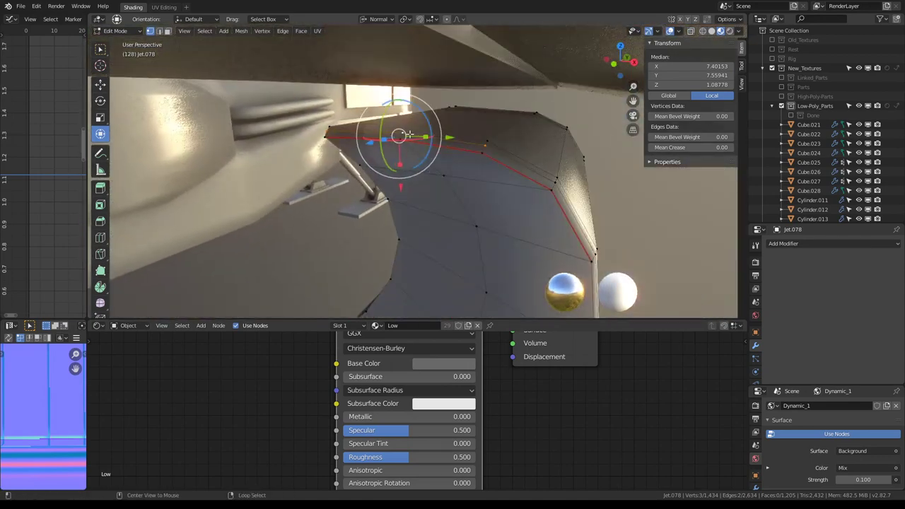
click(309, 147)
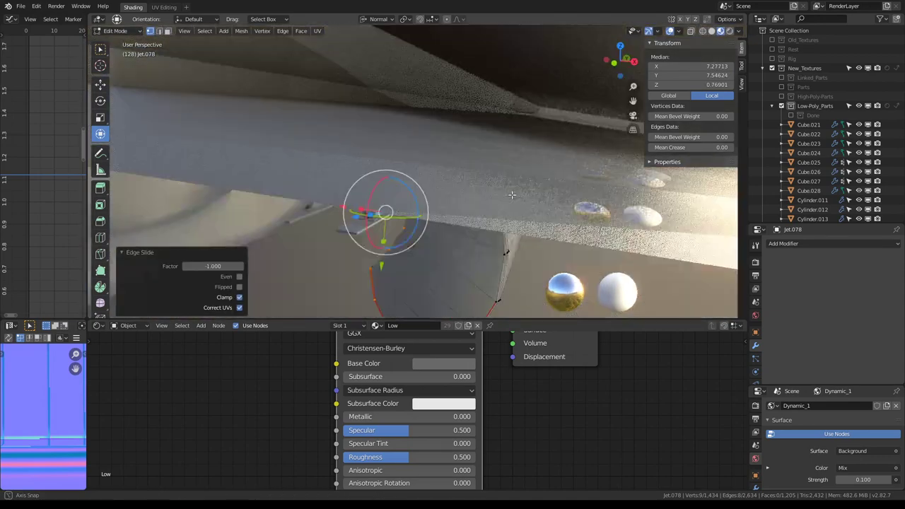
middle_drag(309, 147, 524, 127)
- Merge the piece's overlapping vertices by distance, removing 9 duplicates
click(525, 126)
key(q)
key(Escape)
key(a)
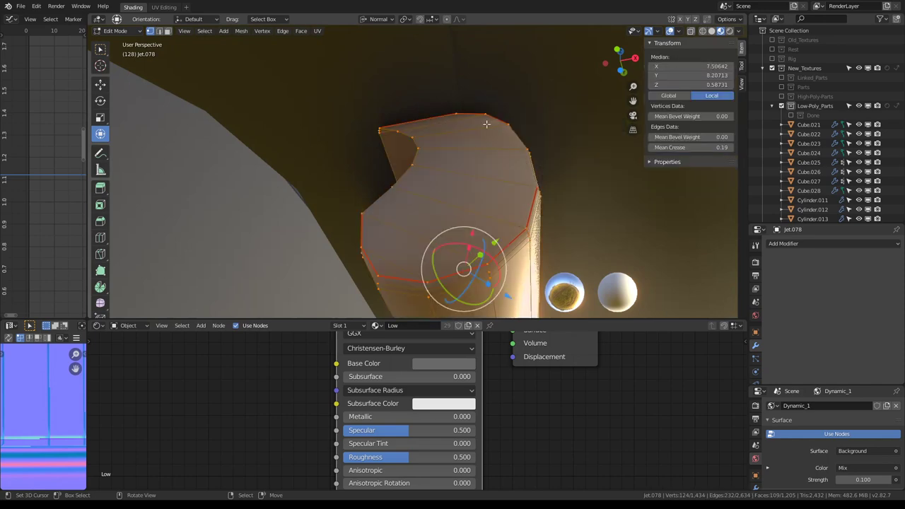
key(q)
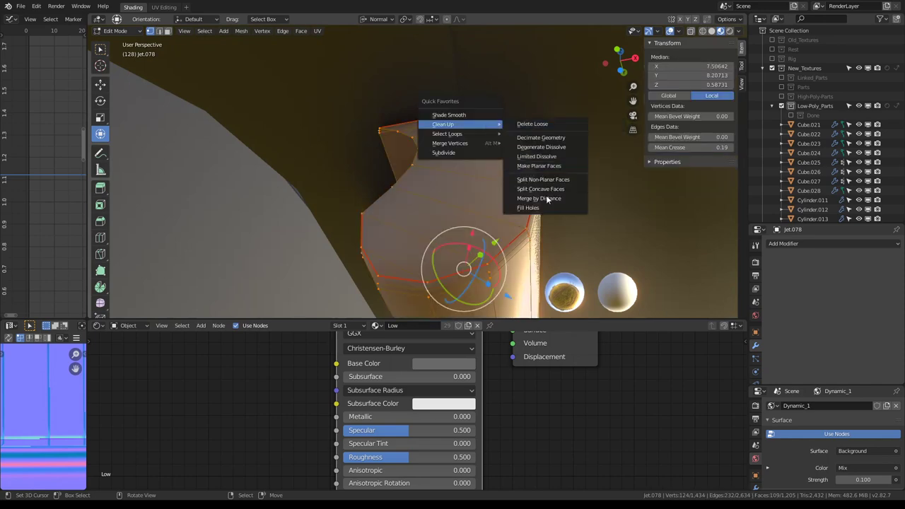
click(539, 198)
mouse_move(539, 198)
middle_down()
mouse_move(451, 162)
mouse_move(405, 167)
middle_up()
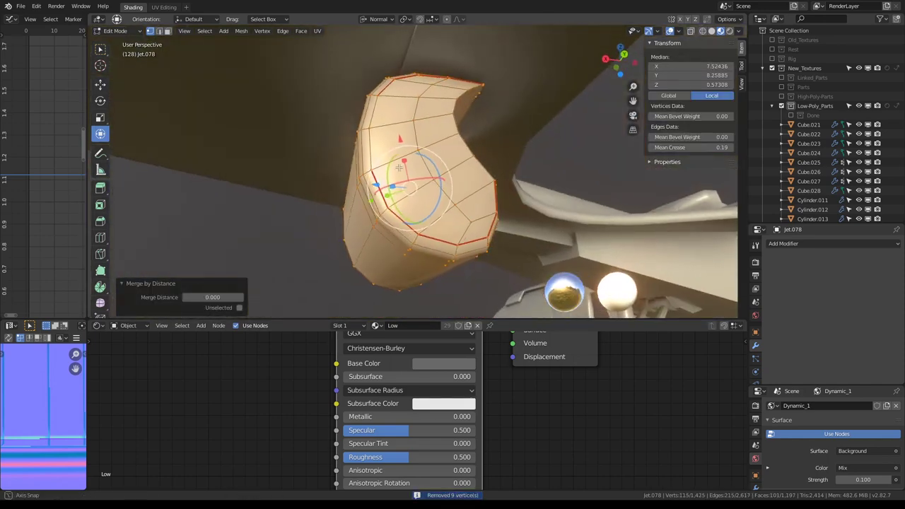
- Slide a stray edge loop on the piece flat
alt+click(480, 221)
scroll(481, 221, up, 3)
middle_drag(480, 222, 625, 180)
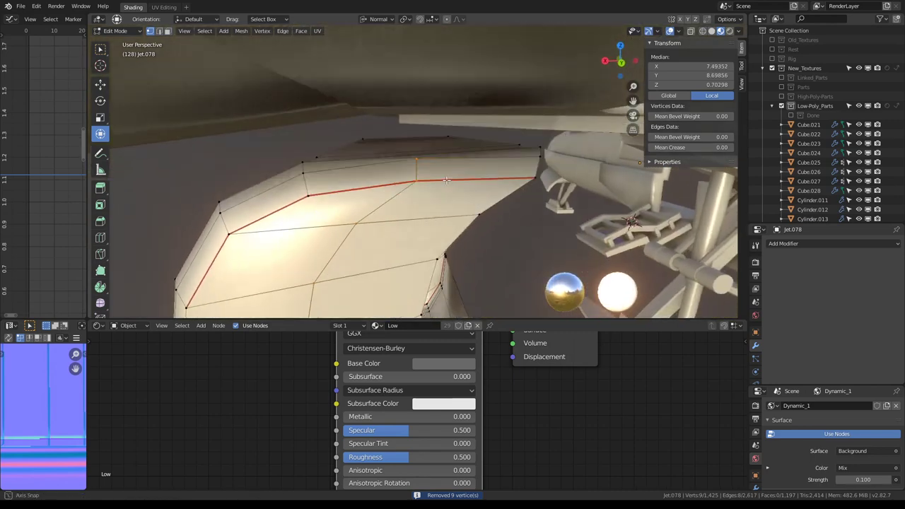
key(g)
key(g)
click(626, 181)
- Limited Dissolve the piece down to 1,410 vertices and return to Object Mode
key(a)
key(q)
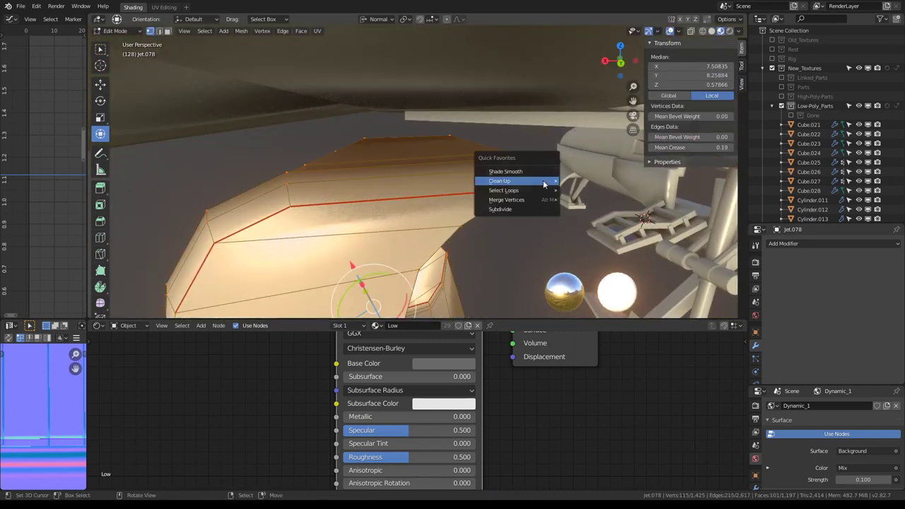
click(593, 213)
middle_drag(593, 213, 573, 160)
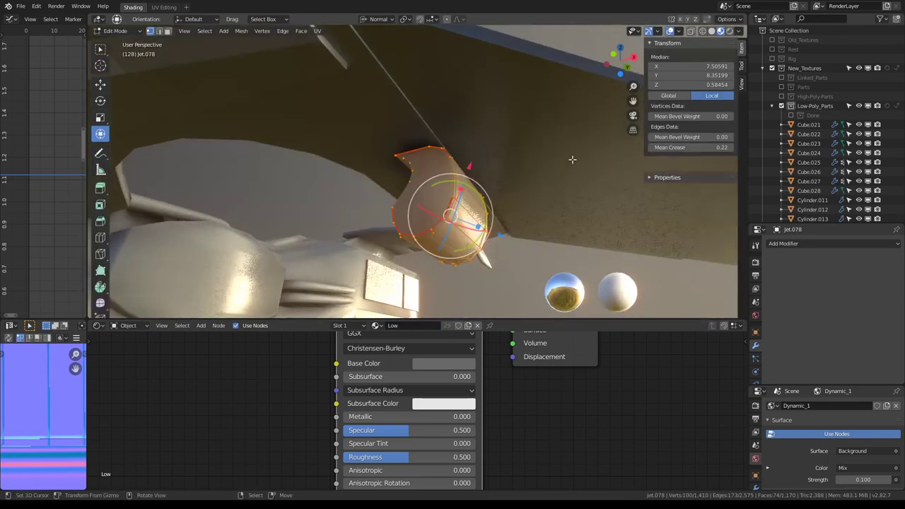
key(Tab)
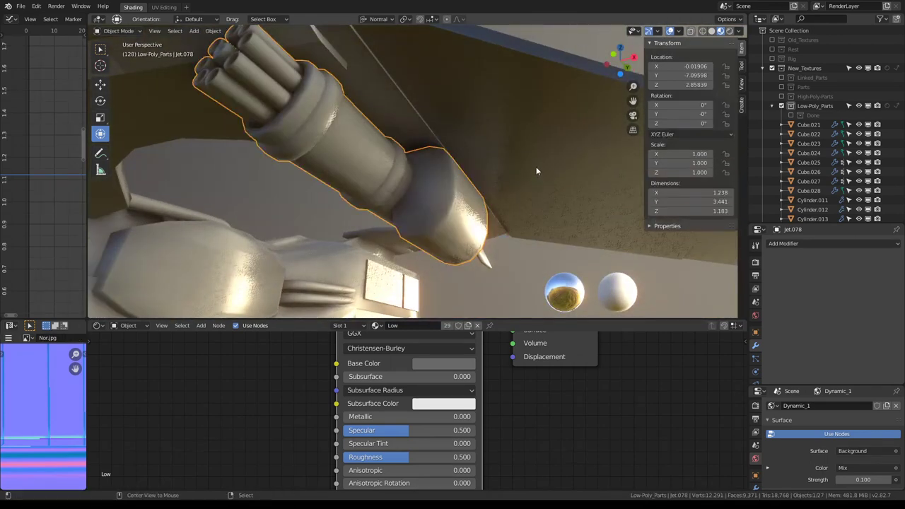
- Triangulate the revealed Jet.078 mesh and convert it to quads at 40° angles, giving 1,253 faces
key(Tab)
key(alt+j)
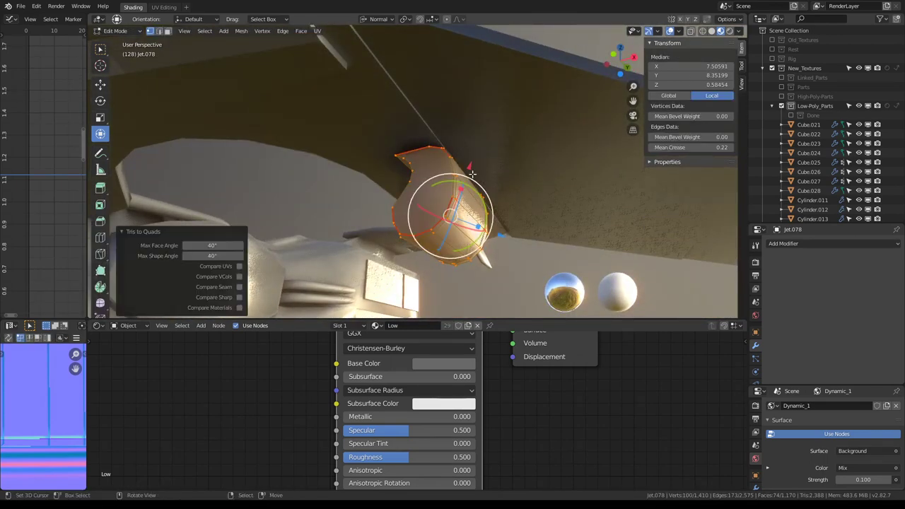
key(alt+h)
key(alt+a)
key(ctrl+z)
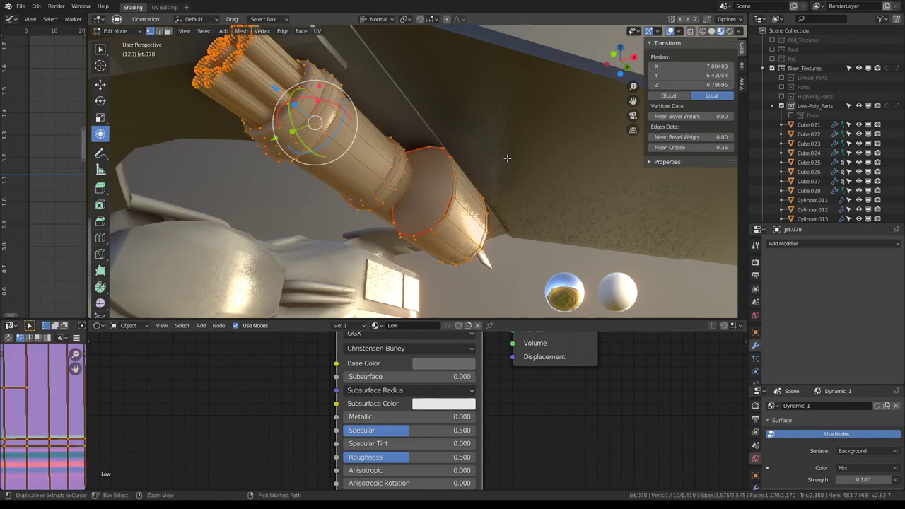
key(ctrl+t)
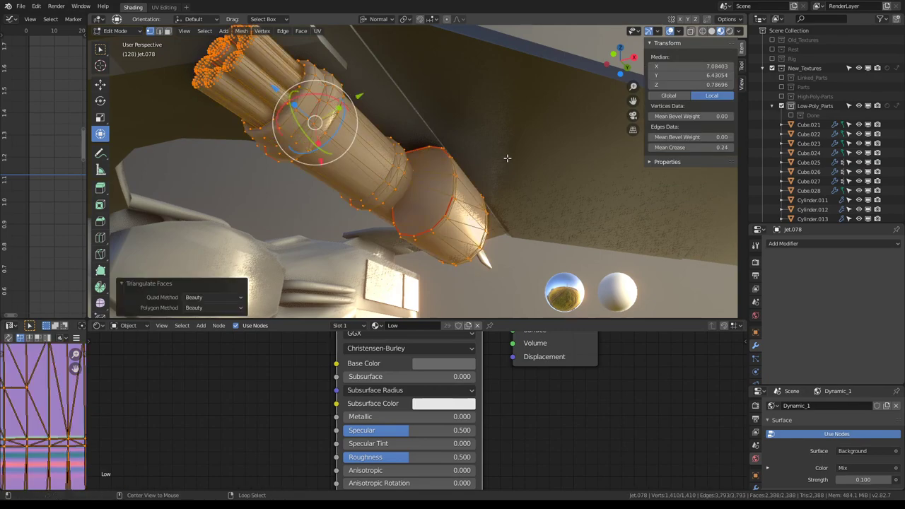
key(alt+j)
- Push two gun-barrel edge loops slightly outward and return to Object Mode
scroll(507, 158, up, 3)
middle_drag(507, 158, 311, 177)
mouse_move(373, 151)
middle_down()
mouse_move(396, 178)
mouse_move(530, 183)
mouse_move(500, 186)
middle_up()
alt+click(341, 190)
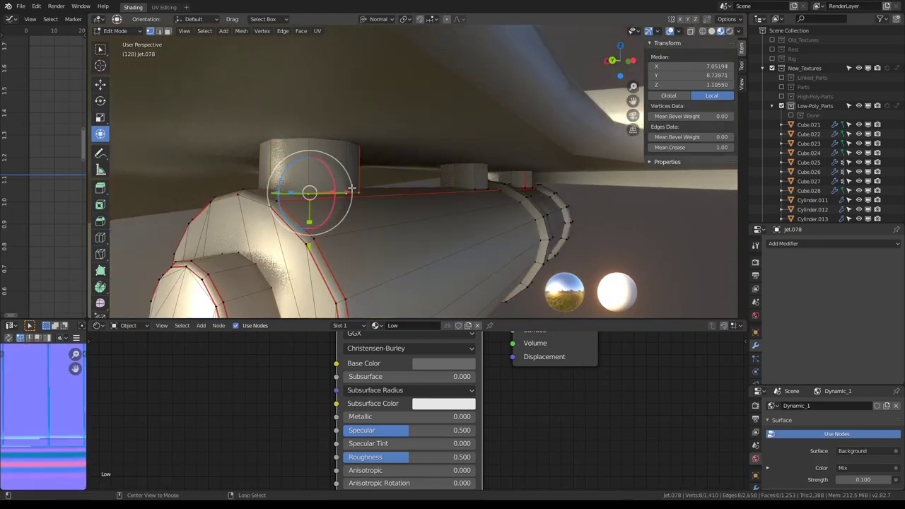
mouse_move(341, 190)
middle_down()
mouse_move(521, 181)
mouse_move(424, 205)
mouse_move(497, 191)
mouse_move(429, 190)
mouse_move(555, 191)
middle_up()
alt+shift+click(535, 210)
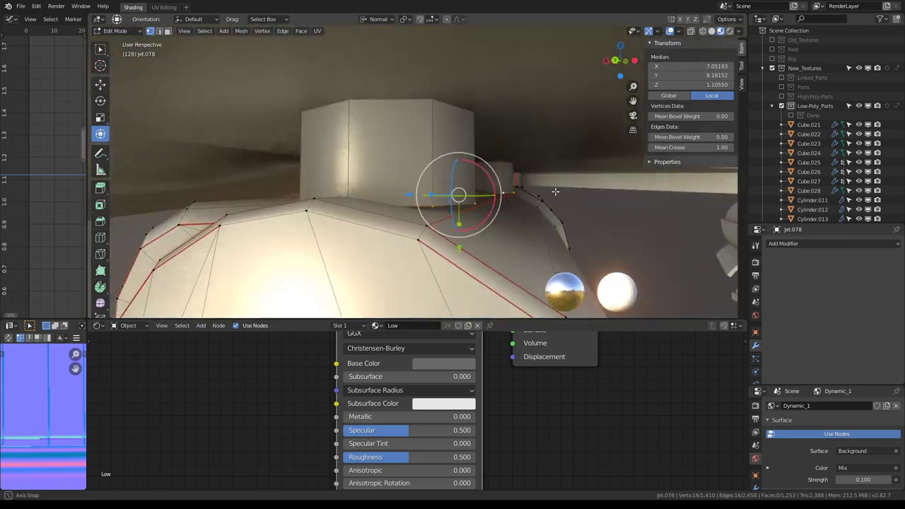
click(456, 255)
mouse_move(456, 255)
middle_down()
mouse_move(410, 186)
mouse_move(525, 159)
mouse_move(498, 211)
mouse_move(434, 205)
middle_up()
key(Tab)
- Move the gun part Jet.078 into the Done collection
scroll(499, 211, down, 3)
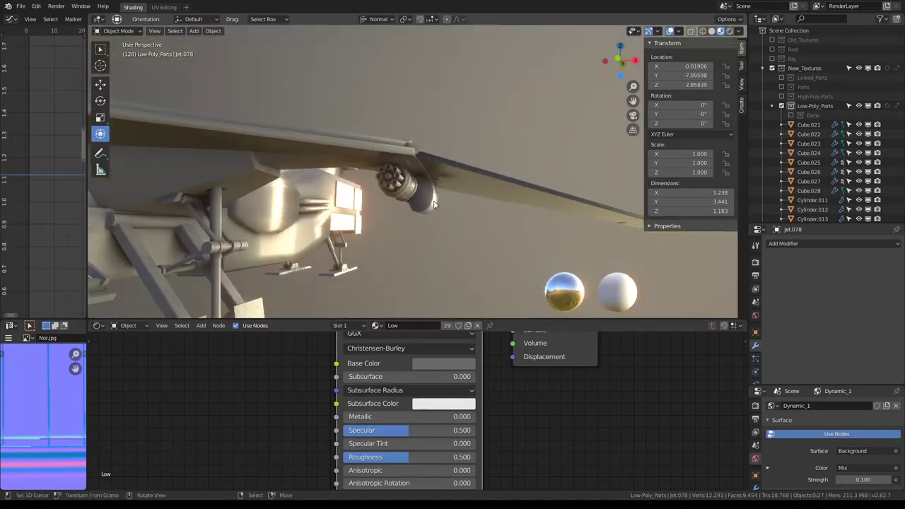
middle_drag(460, 162, 388, 152)
key(m)
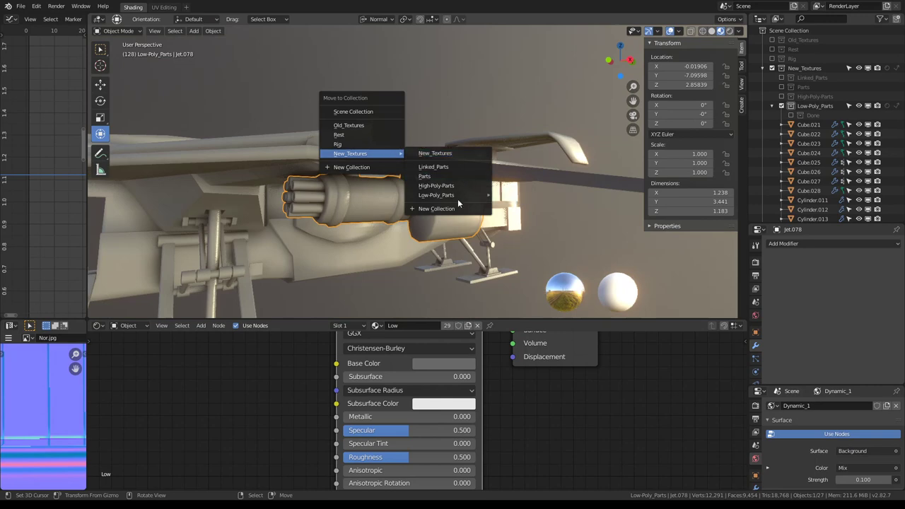
mouse_move(436, 195)
click(512, 209)
mouse_move(513, 208)
middle_down()
mouse_move(431, 235)
mouse_move(465, 164)
mouse_move(423, 211)
mouse_move(312, 198)
mouse_move(414, 164)
mouse_move(459, 131)
middle_up()
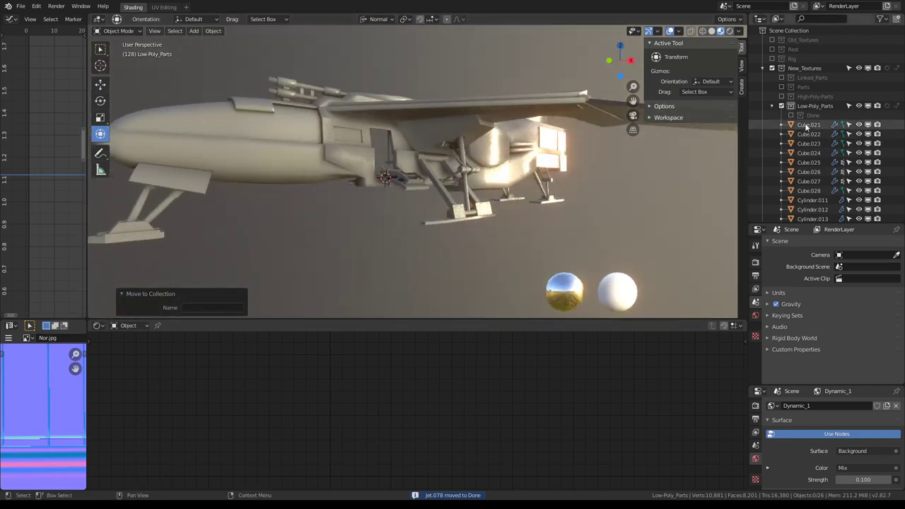
- Inspect the ship's front and underside, then select fuselage Jet.067 and enter Edit Mode
click(772, 106)
click(773, 106)
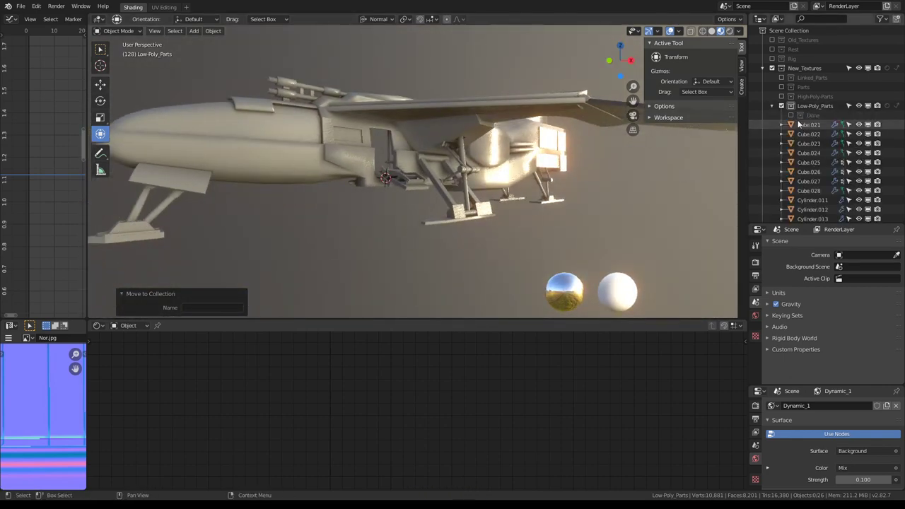
mouse_move(520, 155)
middle_down()
mouse_move(377, 206)
mouse_move(449, 152)
mouse_move(479, 160)
mouse_move(365, 172)
mouse_move(385, 184)
mouse_move(454, 161)
mouse_move(503, 130)
middle_up()
scroll(525, 169, up, 3)
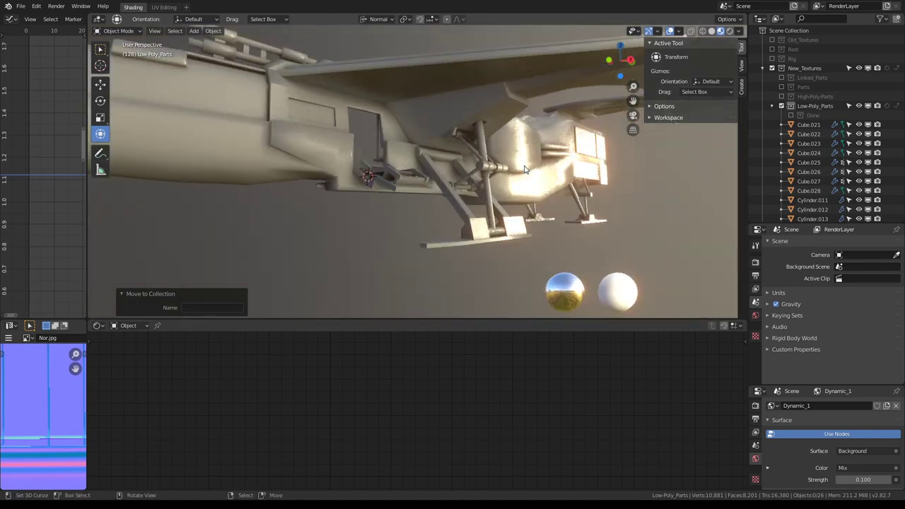
mouse_move(464, 104)
middle_down()
mouse_move(460, 155)
mouse_move(360, 175)
mouse_move(410, 167)
mouse_move(563, 182)
mouse_move(804, 287)
middle_up()
click(460, 155)
key(Tab)
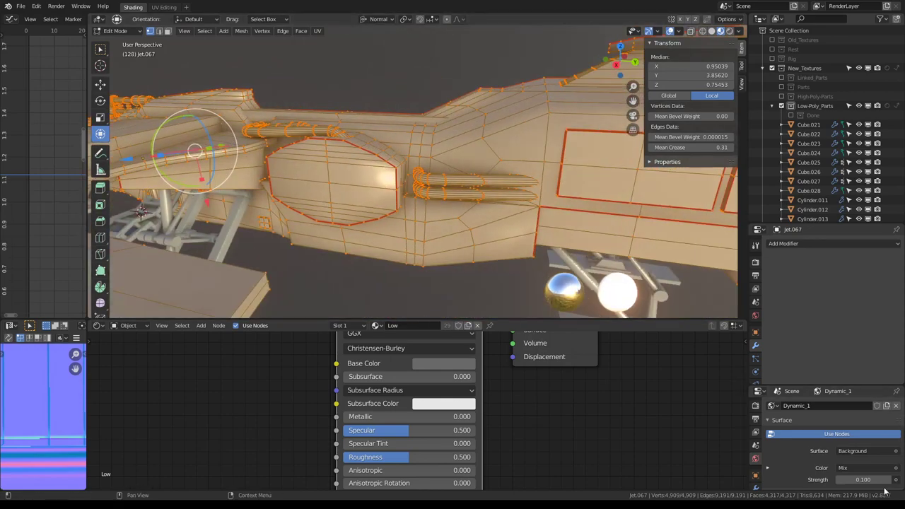
- Hide the fuselage, then select and frame the landing flap behind it and edit it
mouse_move(618, 239)
middle_down()
mouse_move(403, 198)
mouse_move(376, 166)
mouse_move(504, 152)
mouse_move(494, 148)
middle_up()
key(Tab)
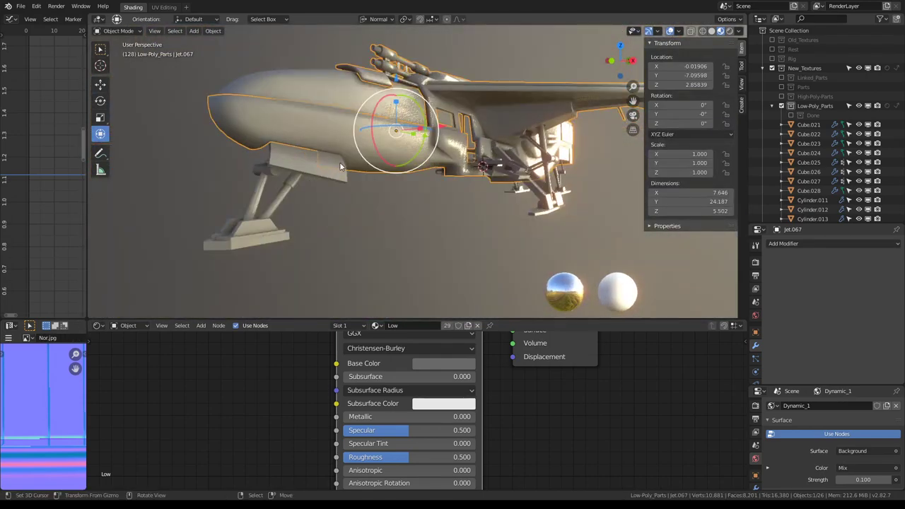
key(h)
click(295, 164)
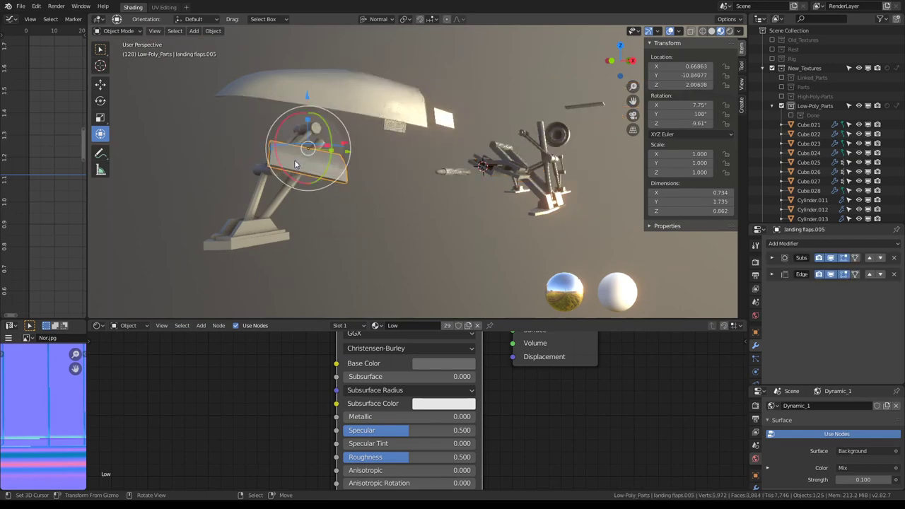
key(KP_Decimal)
mouse_move(294, 160)
middle_down()
mouse_move(461, 170)
mouse_move(303, 146)
mouse_move(339, 158)
mouse_move(486, 165)
mouse_move(443, 129)
mouse_move(442, 191)
middle_up()
key(Tab)
key(Tab)
- Unhide the fuselage and delete both Jet.067 and the landing flap
key(alt+h)
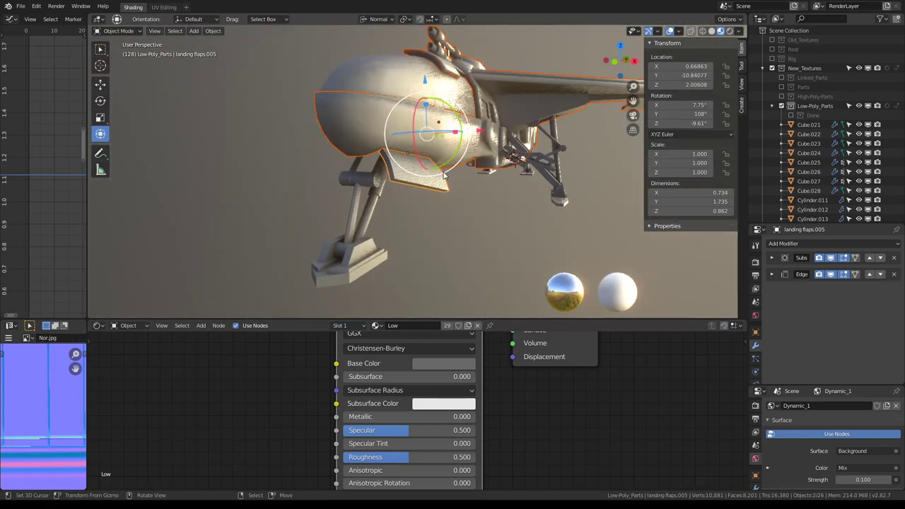
scroll(435, 135, down, 2)
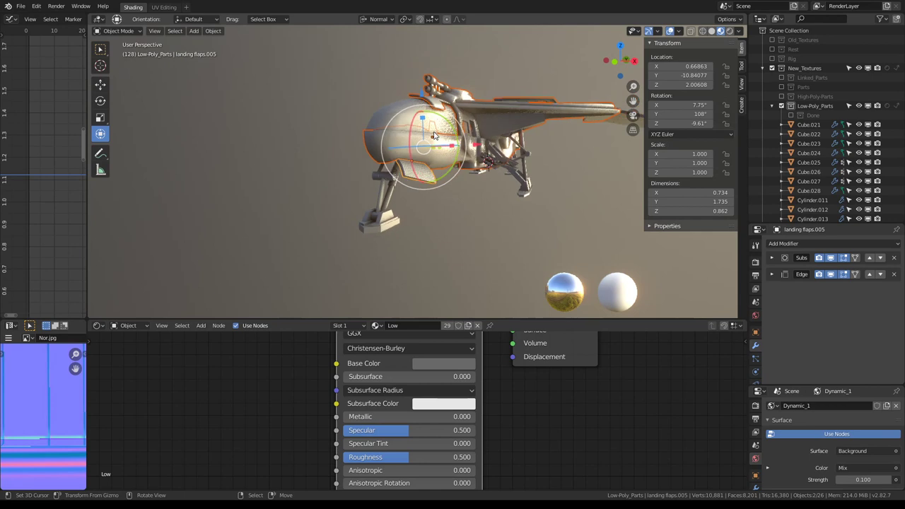
click(444, 162)
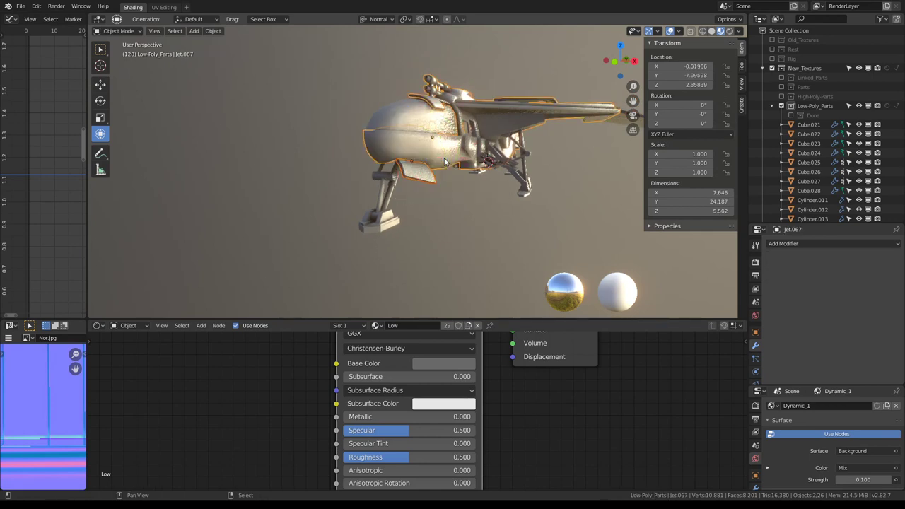
key(x)
click(417, 200)
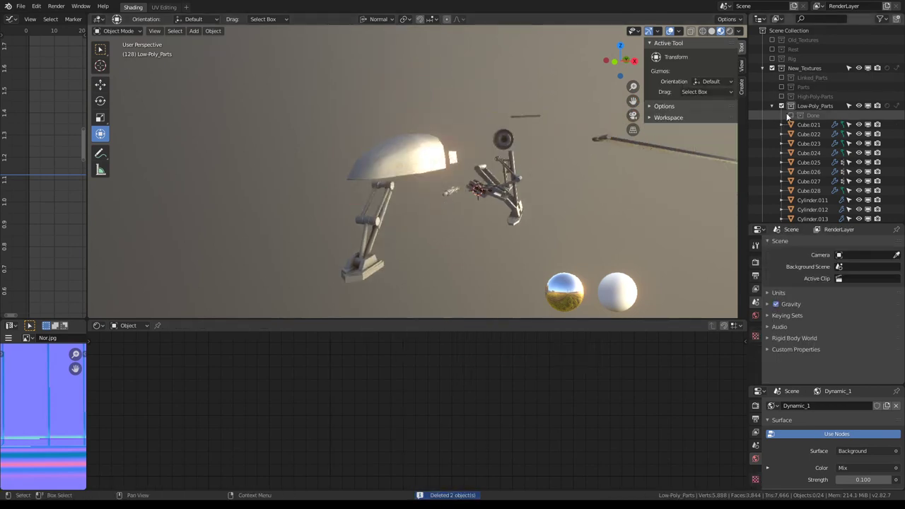
click(773, 105)
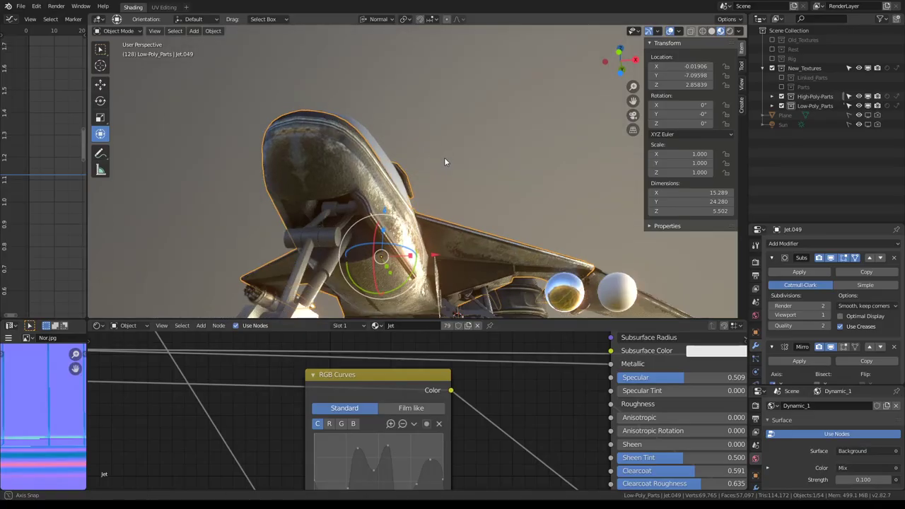
- From a side view, select the landing flap and the high-poly body Jet.049
mouse_move(444, 157)
middle_down()
mouse_move(422, 206)
mouse_move(473, 180)
mouse_move(422, 162)
mouse_move(459, 164)
mouse_move(470, 180)
mouse_move(534, 202)
mouse_move(491, 210)
middle_up()
click(377, 249)
click(409, 200)
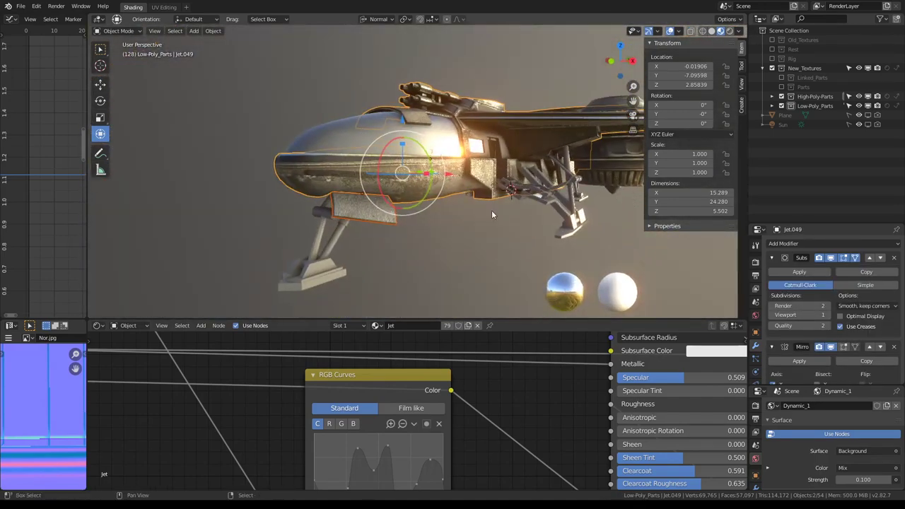
- Duplicate the jet body and landing flap in place
key(shift+d)
right_click(494, 209)
key(m)
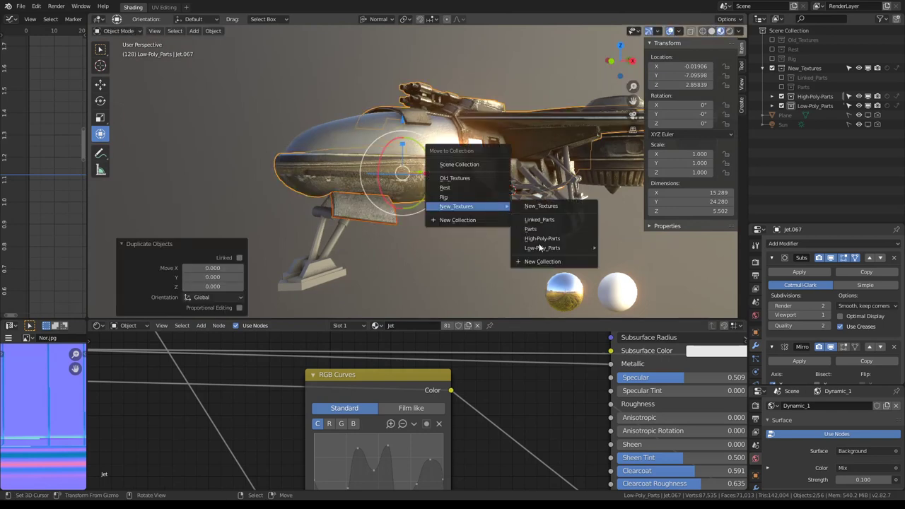
click(782, 97)
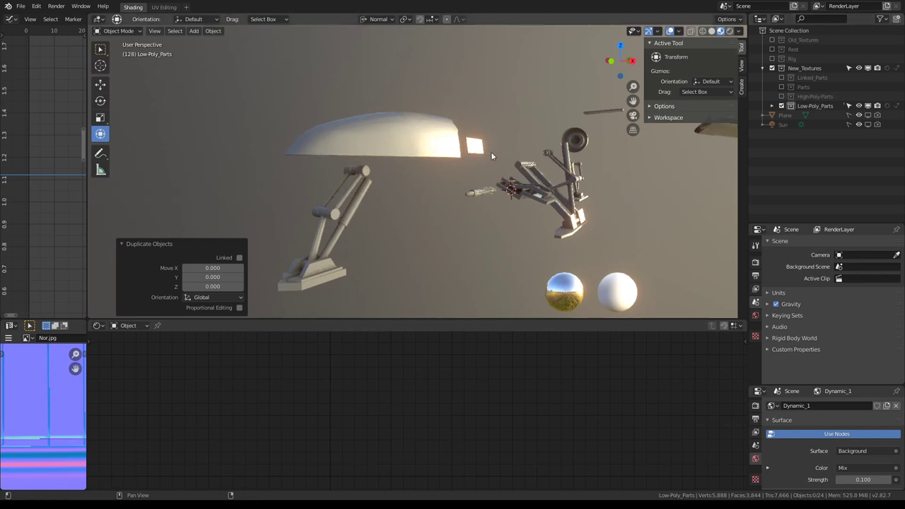
click(782, 96)
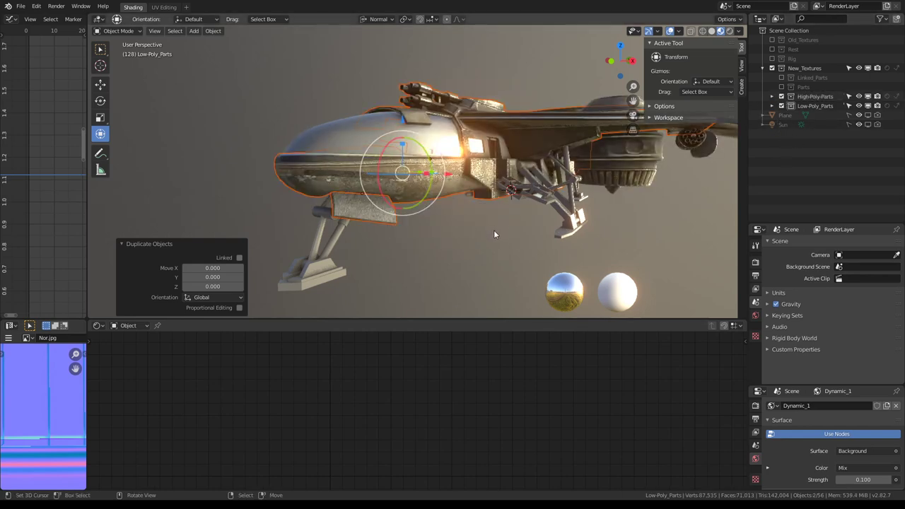
- Move the copies into Low-Poly_Parts and switch off the High-Poly-Parts collection
key(g)
right_click(484, 161)
key(m)
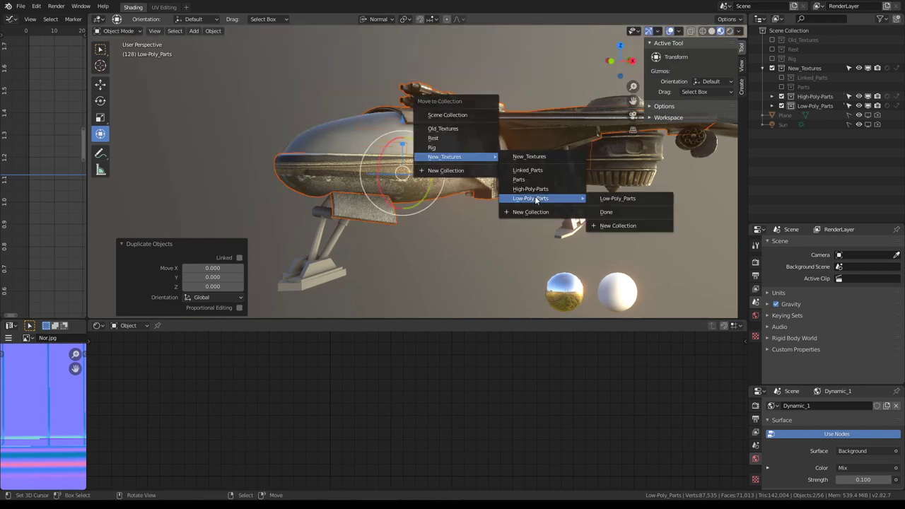
click(612, 198)
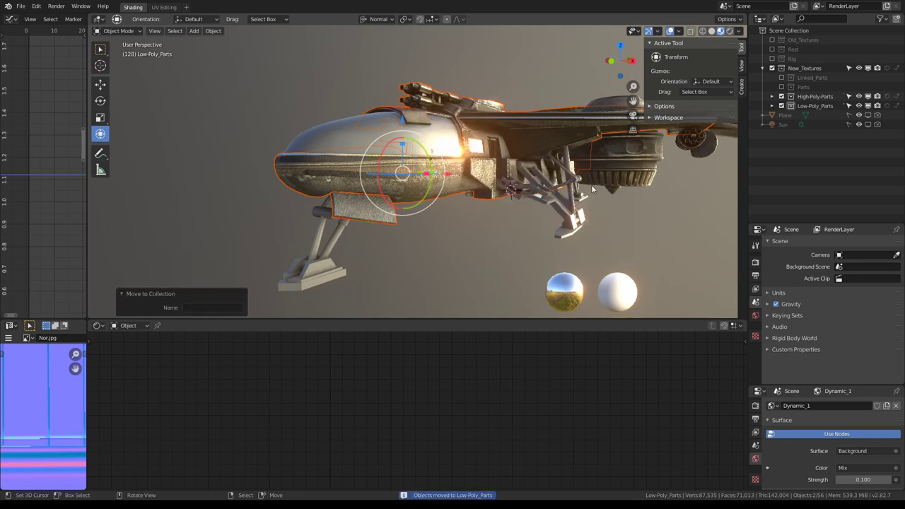
click(782, 96)
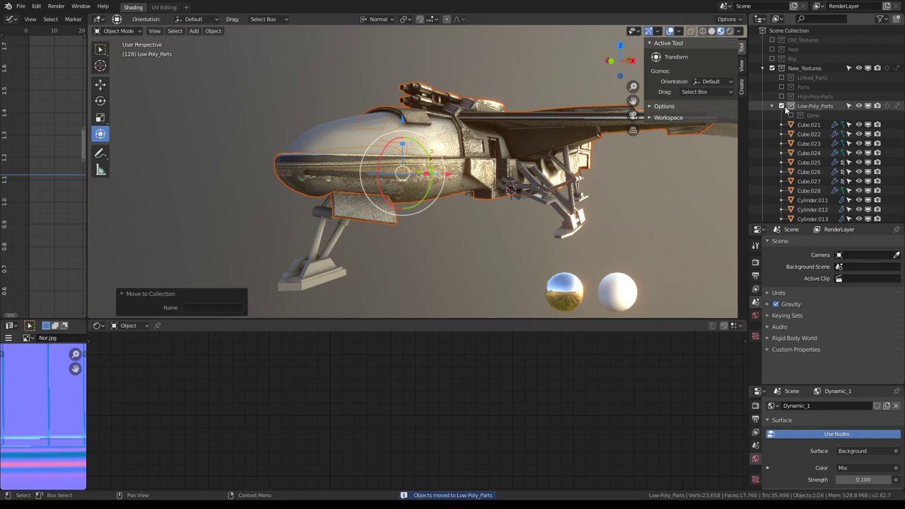
click(782, 105)
click(782, 105)
click(781, 105)
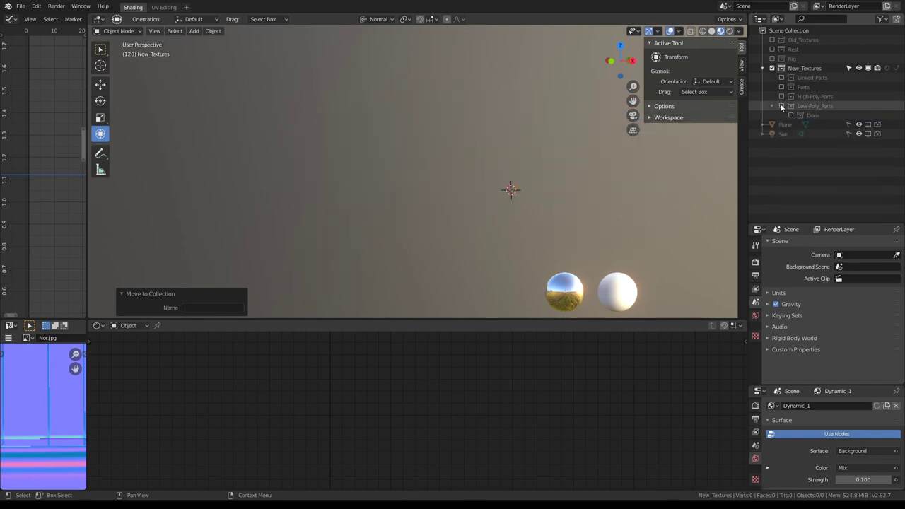
click(781, 104)
- Select landing flaps.005 and apply its Subs and Edge modifiers
click(365, 211)
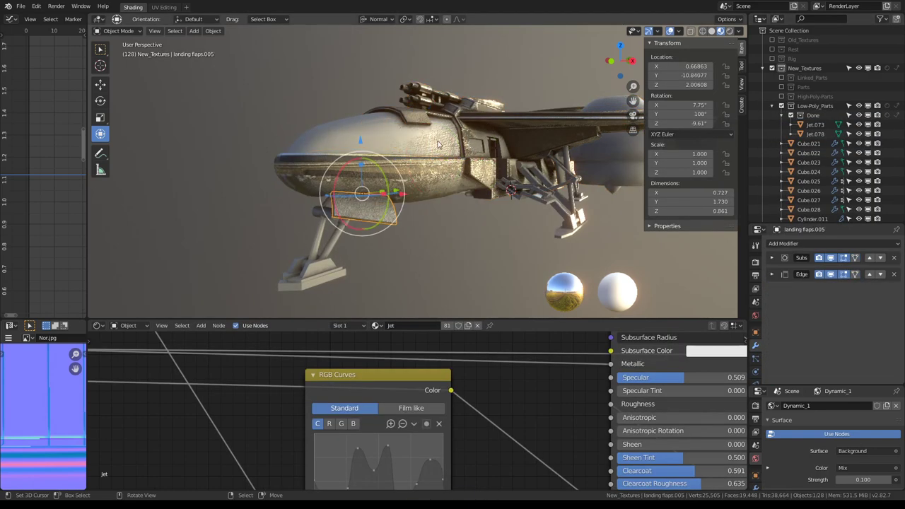
click(438, 144)
mouse_move(380, 203)
middle_down()
mouse_move(413, 185)
mouse_move(255, 160)
mouse_move(256, 148)
mouse_move(511, 202)
middle_up()
click(414, 190)
scroll(414, 190, up, 3)
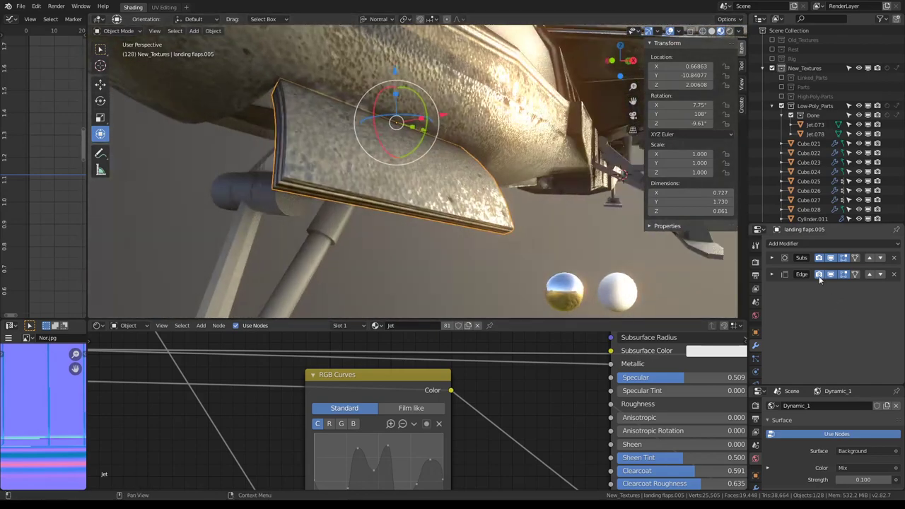
click(773, 258)
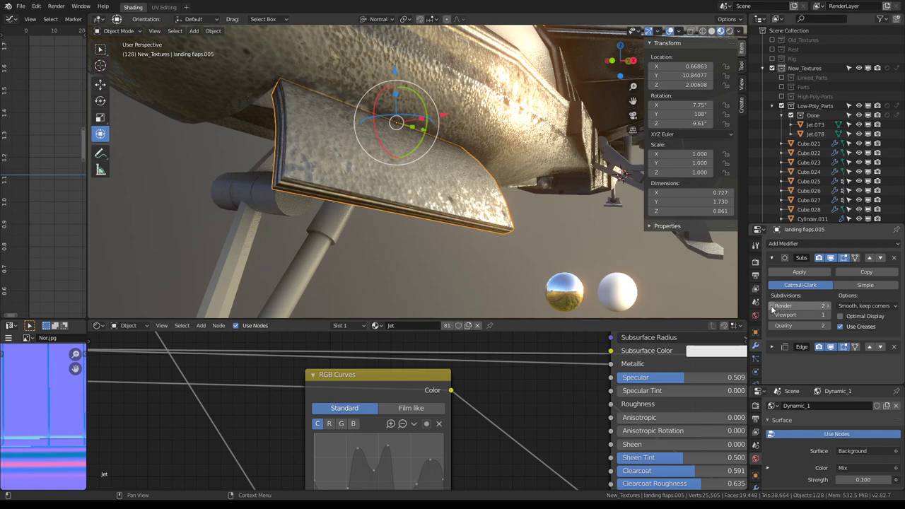
click(807, 273)
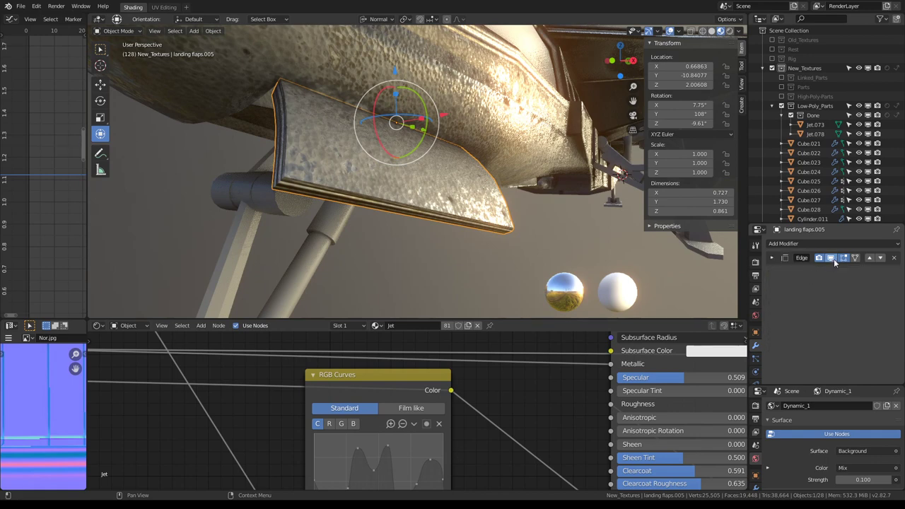
click(833, 260)
click(833, 259)
click(894, 259)
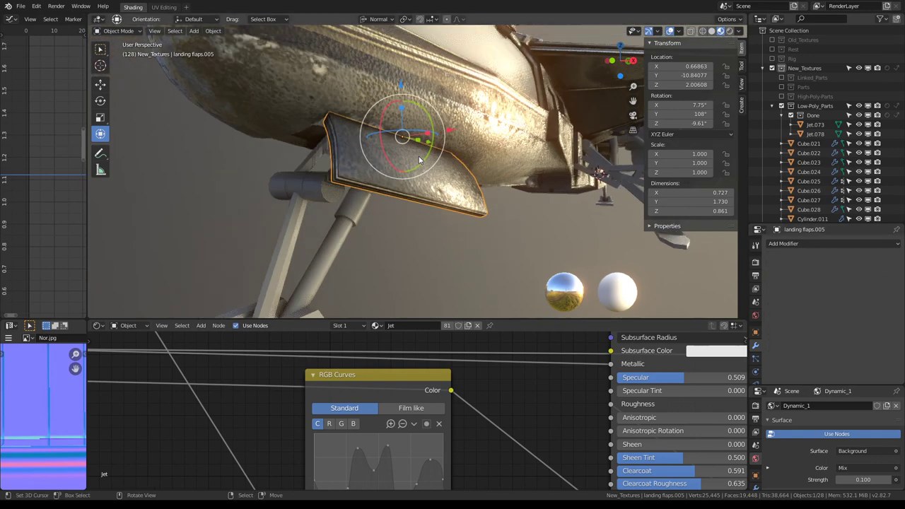
- Toggle Low-Poly_Parts to compare, then reselect landing flaps.005 and enter Edit Mode
middle_drag(419, 155, 747, 88)
click(781, 106)
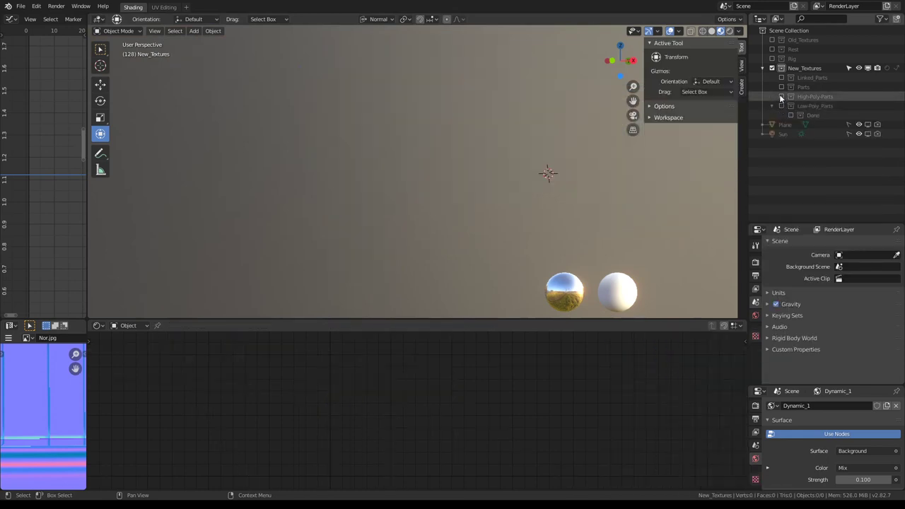
click(781, 105)
click(782, 105)
click(782, 106)
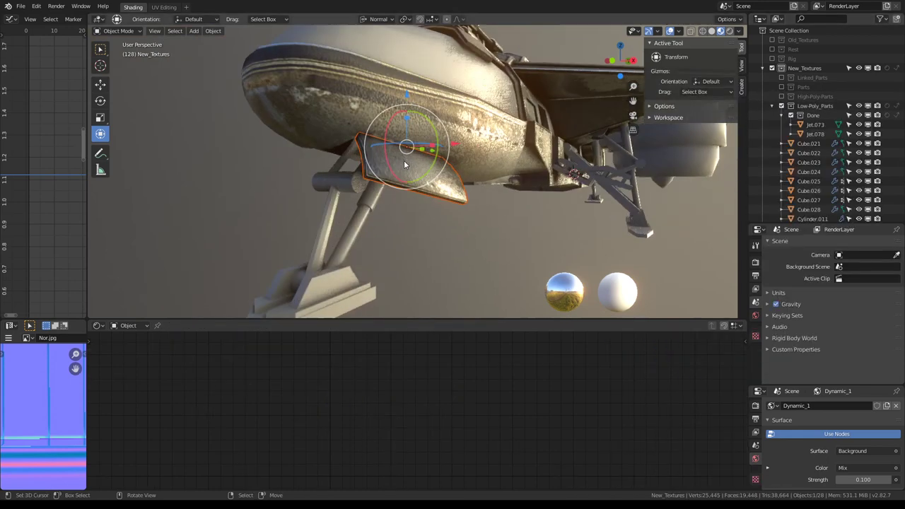
click(404, 160)
mouse_move(404, 160)
middle_down()
mouse_move(537, 151)
mouse_move(496, 126)
mouse_move(422, 173)
mouse_move(438, 170)
middle_up()
click(422, 173)
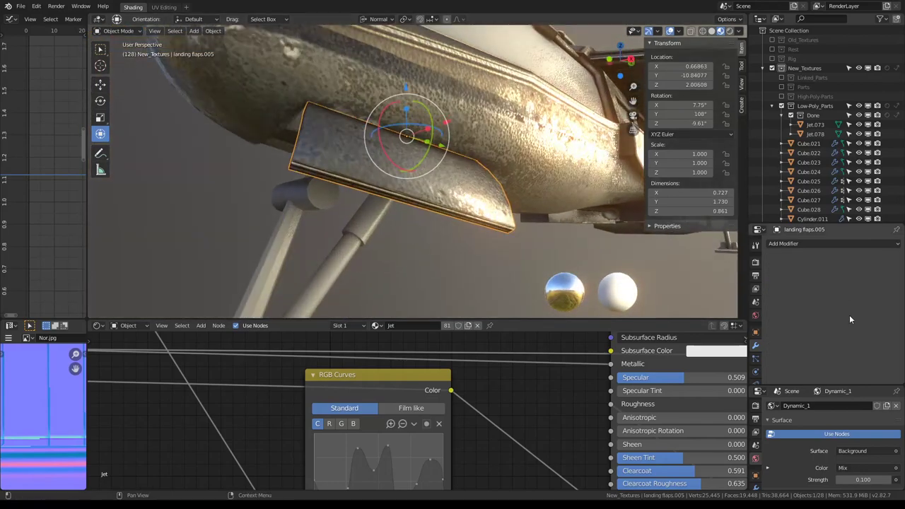
mouse_move(515, 204)
middle_down()
mouse_move(408, 182)
mouse_move(445, 192)
mouse_move(436, 182)
mouse_move(493, 178)
mouse_move(469, 136)
middle_up()
key(Tab)
- Select an edge loop on the flap mesh and return to Object Mode
scroll(436, 183, up, 3)
key(a)
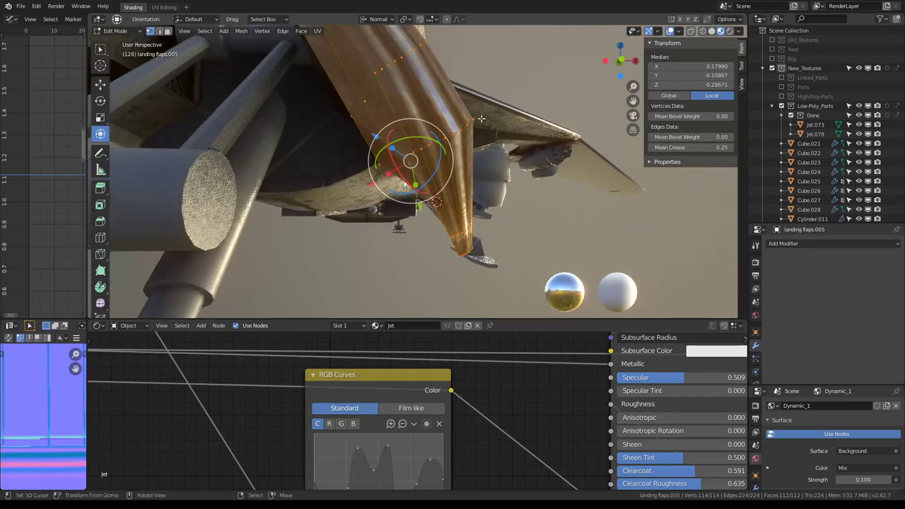
right_click(481, 119)
click(465, 117)
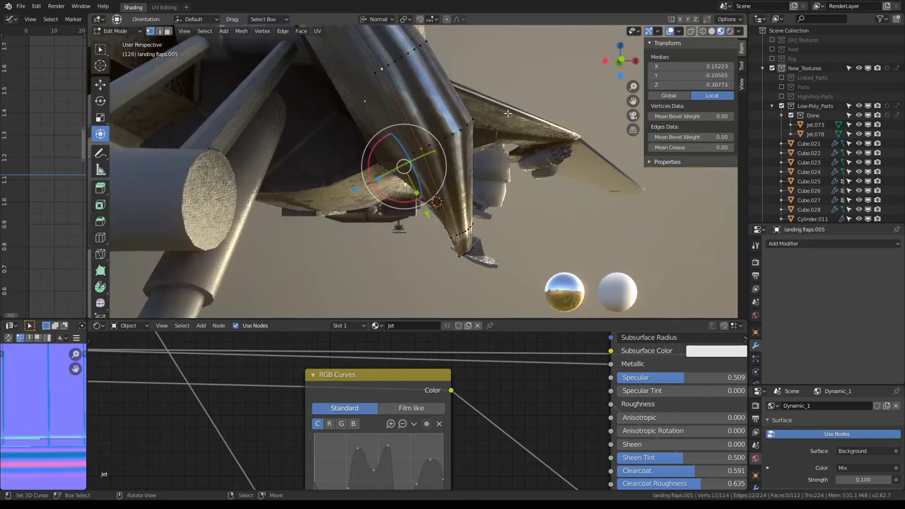
key(Tab)
- Link Cube.027's material to the landing flap with Ctrl+L Link Materials
middle_drag(508, 113, 462, 112)
click(302, 199)
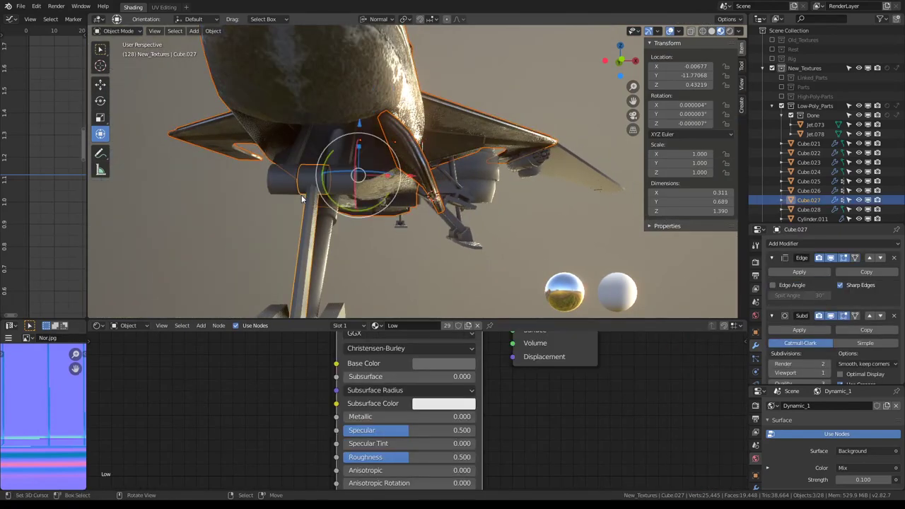
key(ctrl+l)
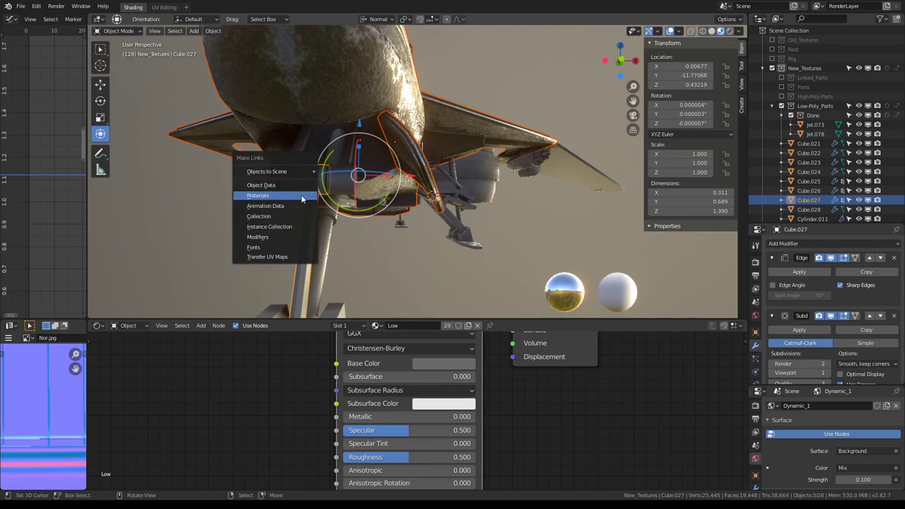
click(302, 199)
- Apply the Subdivision modifier on fuselage Jet.067
middle_drag(302, 198, 393, 153)
click(392, 154)
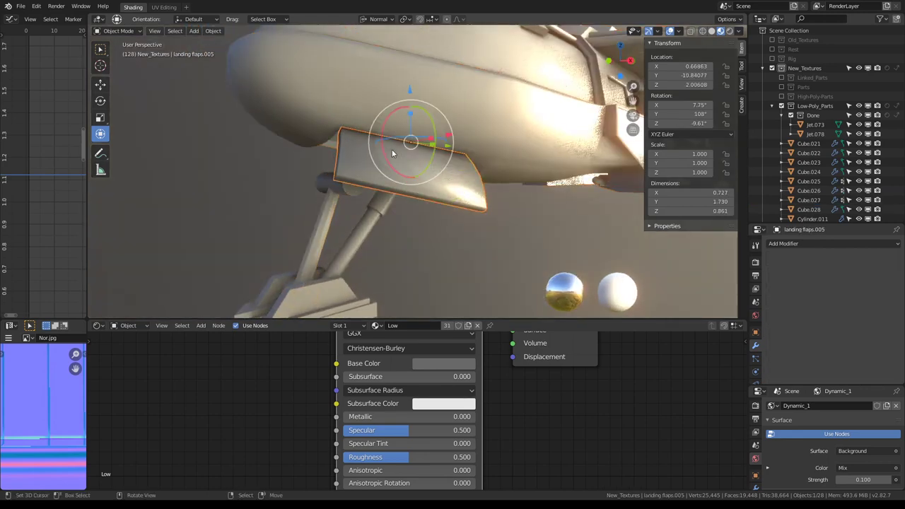
click(395, 108)
middle_drag(394, 108, 483, 220)
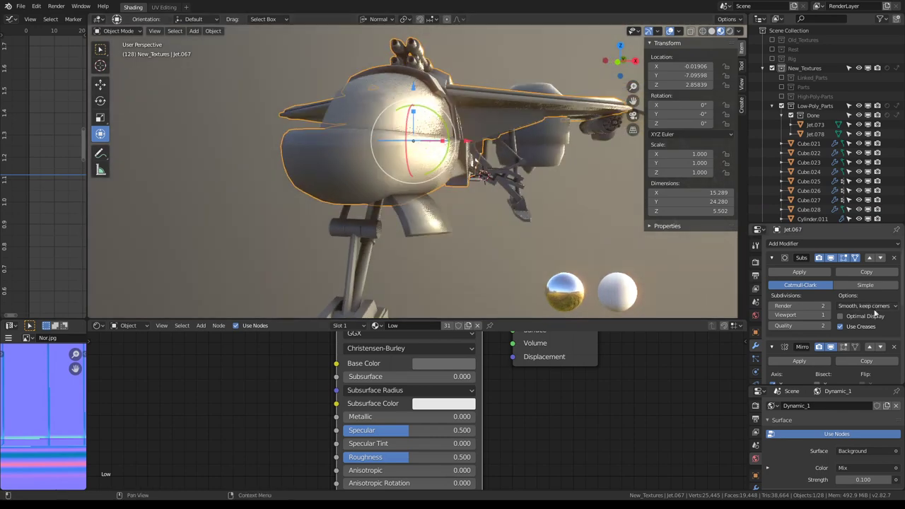
click(799, 273)
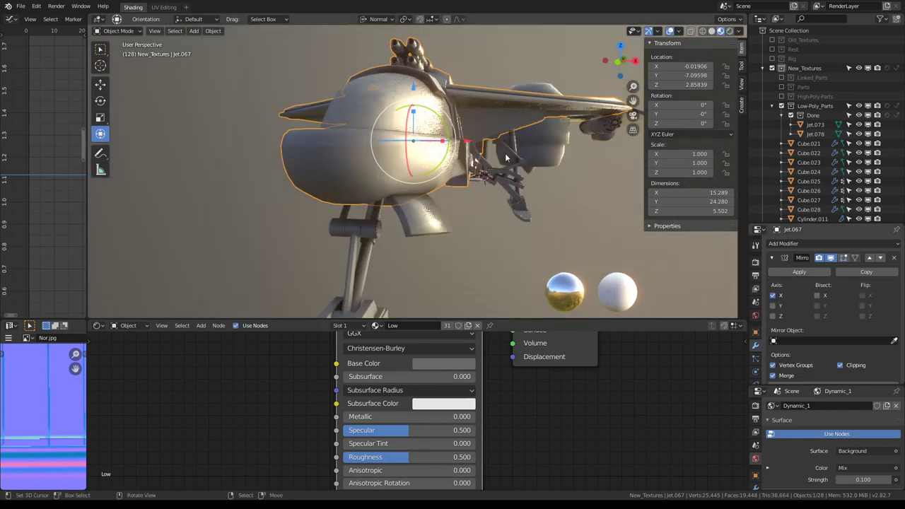
- Edit the landing flap and slide its first edge loops onto neighbouring edges
mouse_move(446, 133)
middle_down()
mouse_move(420, 205)
mouse_move(408, 158)
middle_up()
click(420, 205)
key(Tab)
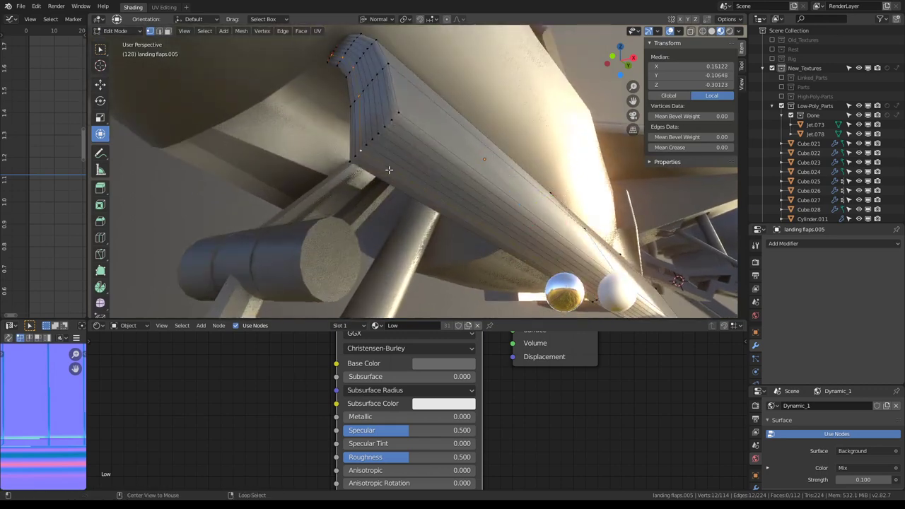
key(g)
key(g)
click(375, 187)
key(g)
key(g)
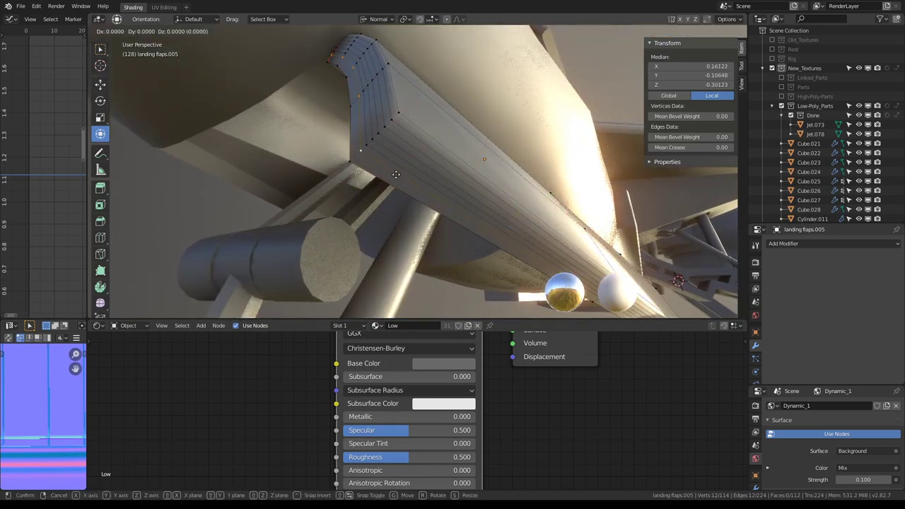
click(368, 196)
- Slide further flap edge loops onto their neighbours
key(g)
key(g)
click(424, 140)
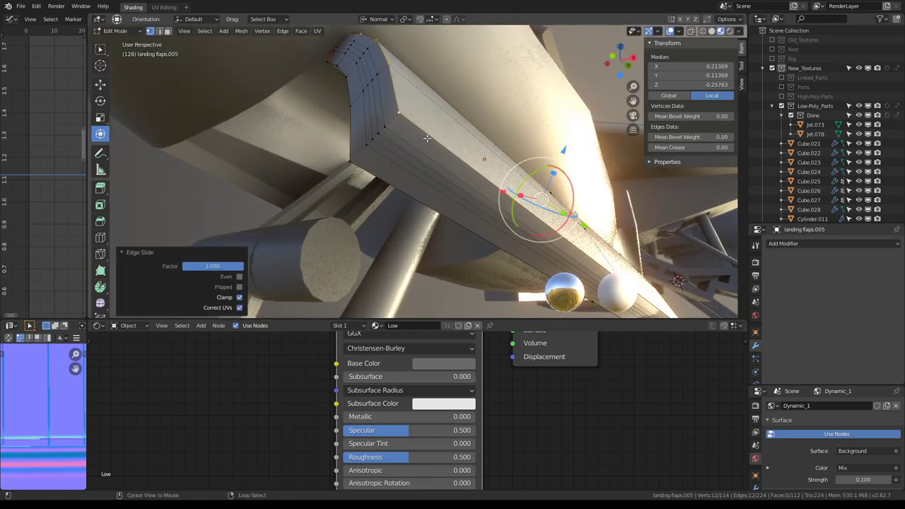
key(g)
key(g)
click(438, 143)
key(g)
key(g)
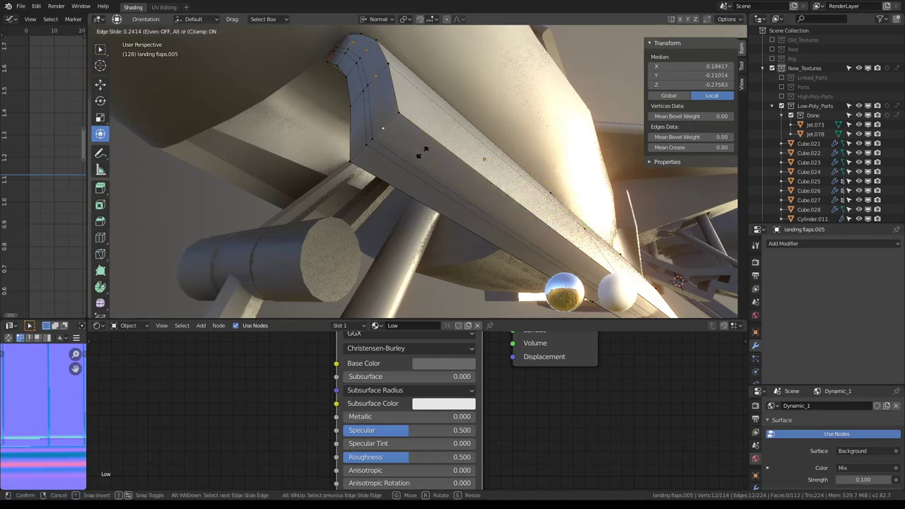
click(453, 142)
click(466, 140)
- Merge by Distance on the whole flap mesh, removing 72 vertices
key(a)
key(q)
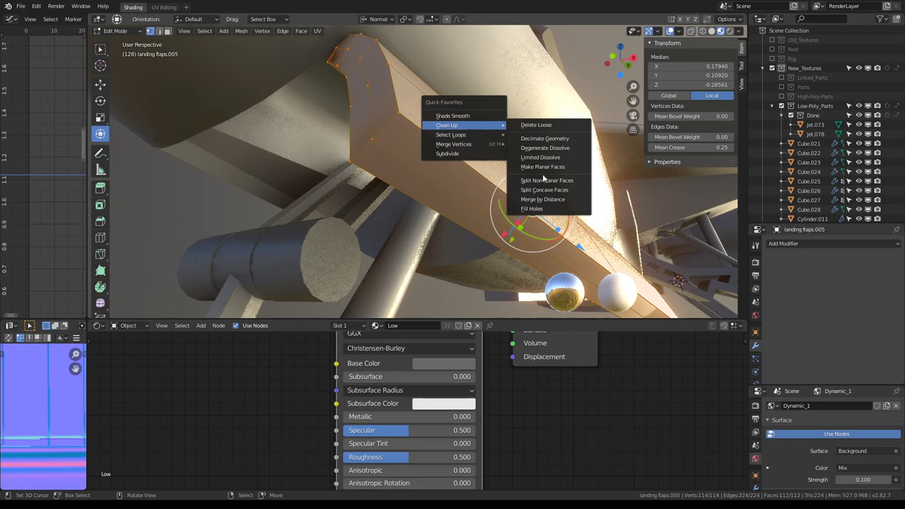
click(542, 199)
key(KP_Decimal)
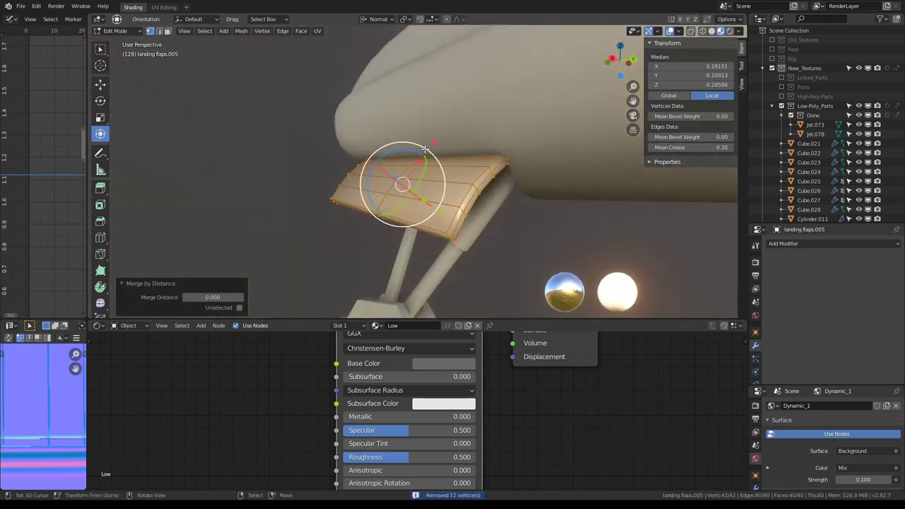
middle_drag(431, 162, 453, 153)
- Slide one more loop onto the flap edge, merge 12 doubled vertices, and exit to Object Mode
alt+click(354, 145)
key(g)
key(g)
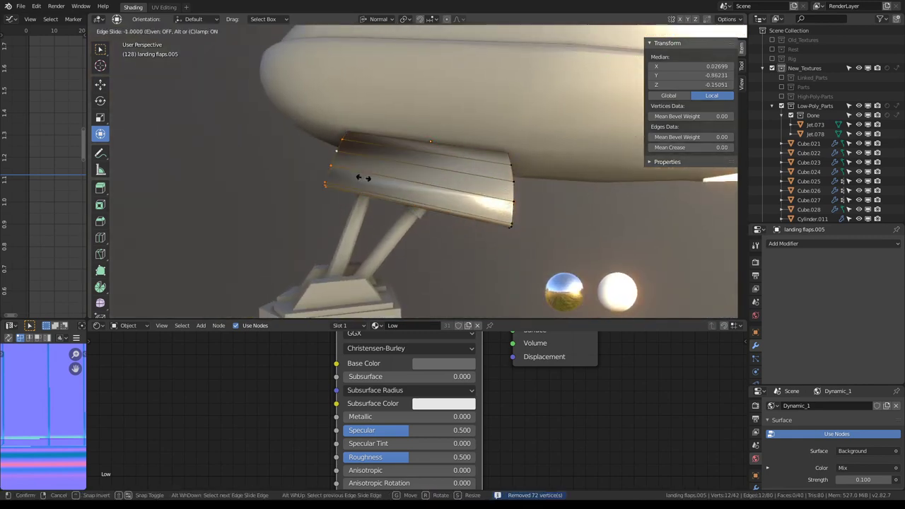
click(389, 146)
key(ctrl+KP_Add)
key(q)
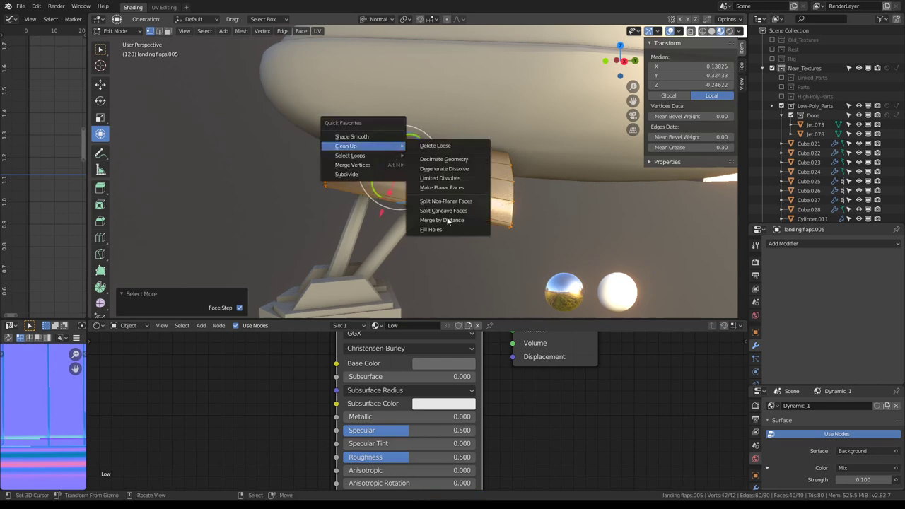
click(448, 221)
mouse_move(243, 302)
middle_down()
mouse_move(508, 162)
mouse_move(344, 186)
mouse_move(511, 152)
mouse_move(373, 167)
middle_up()
key(Tab)
scroll(345, 186, down, 3)
- Move landing flaps.005 into Done, hide the Done collection, and select hull Jet.067
click(344, 188)
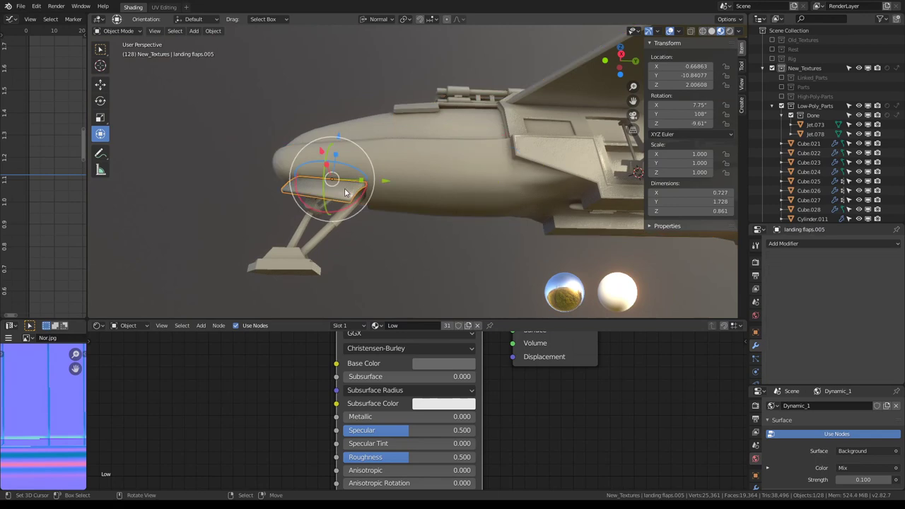
key(m)
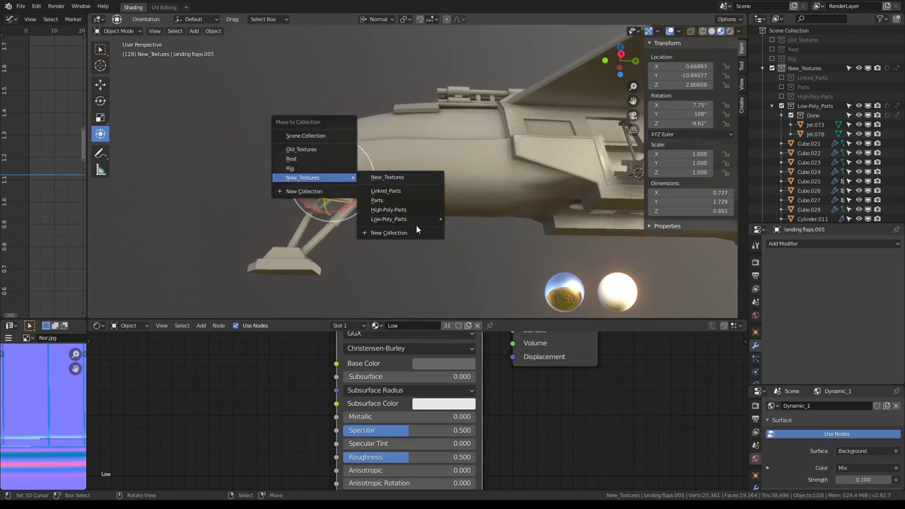
click(464, 233)
middle_drag(466, 233, 347, 176)
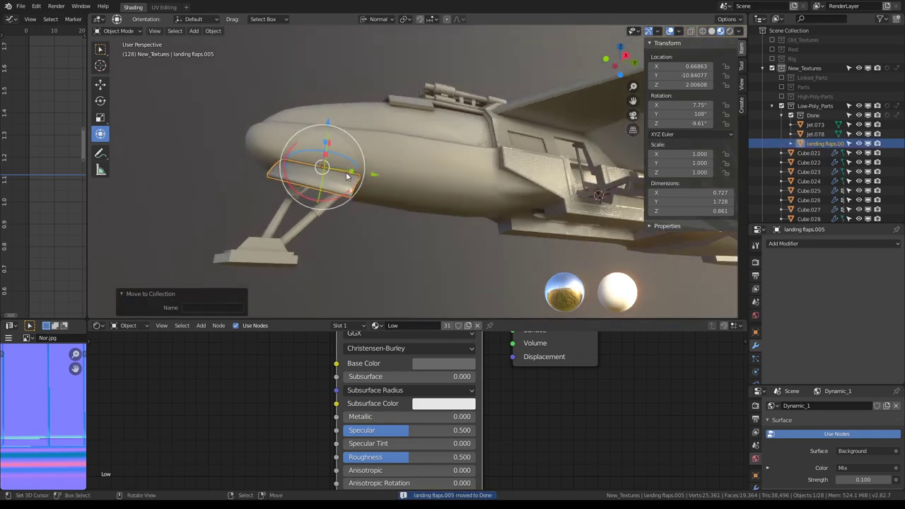
click(791, 116)
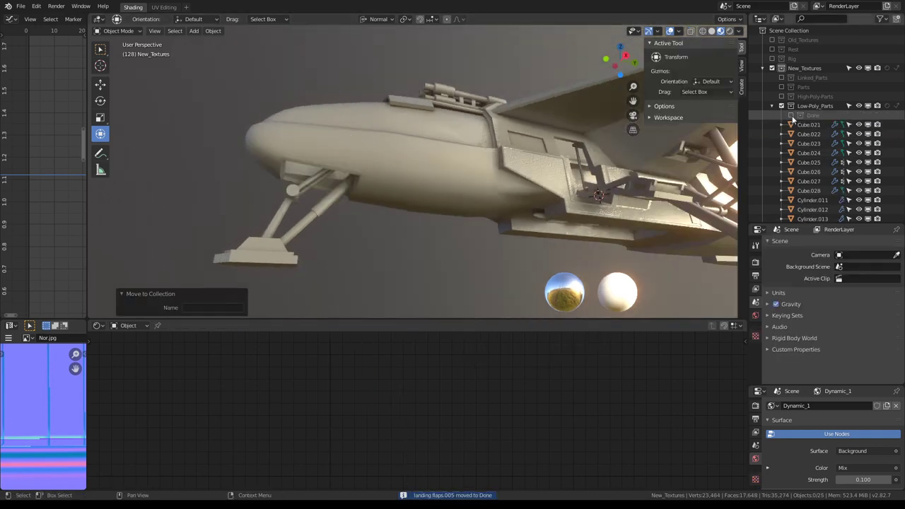
click(333, 151)
- Isolate Jet.067 in local view and enter Edit Mode near the wing and fin
scroll(463, 176, up, 4)
key(Tab)
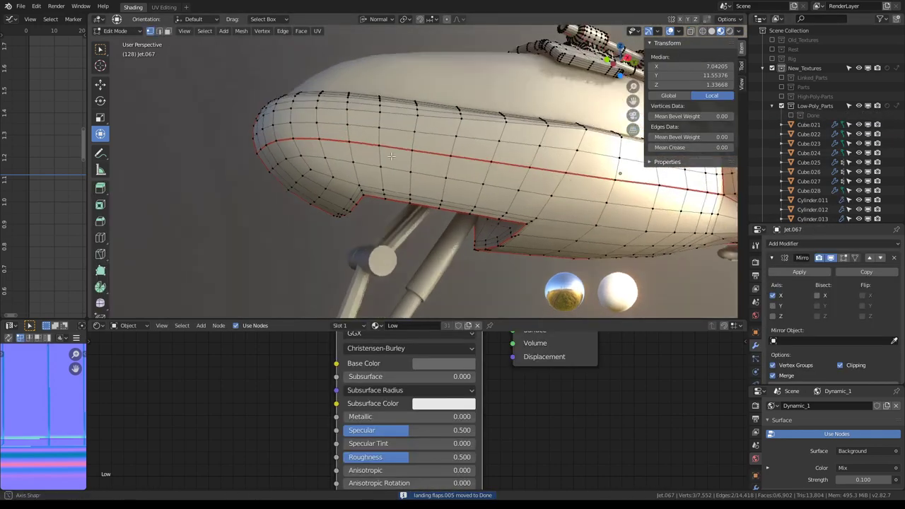
scroll(391, 156, down, 3)
middle_drag(391, 155, 509, 152)
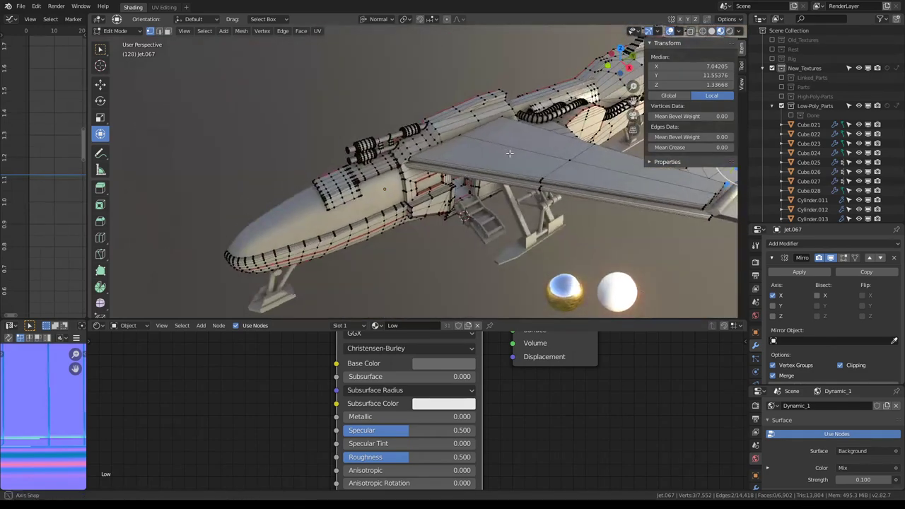
middle_drag(510, 153, 403, 167)
key(Tab)
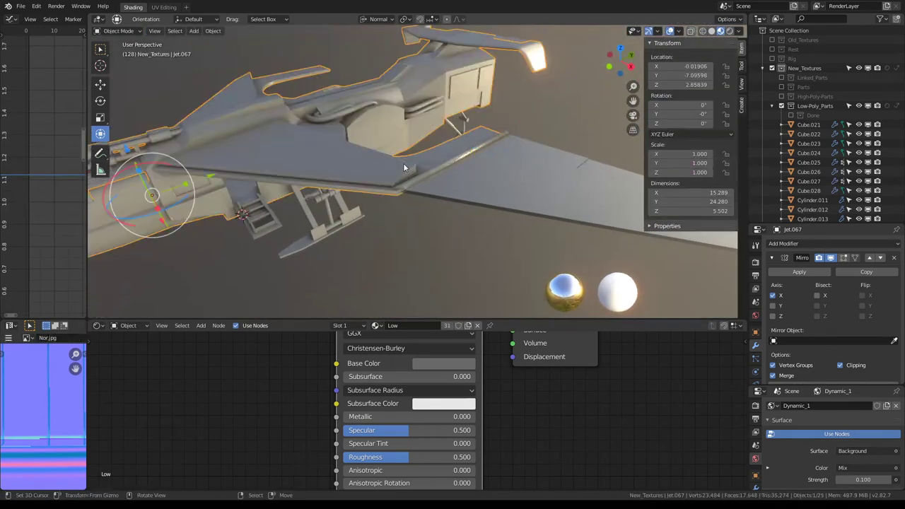
key(KP_Divide)
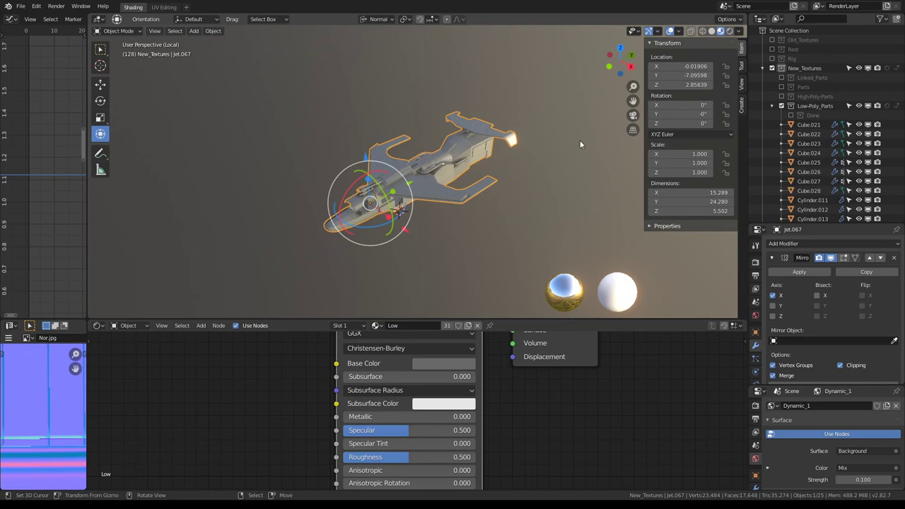
key(Tab)
mouse_move(580, 144)
middle_down()
mouse_move(427, 135)
mouse_move(366, 192)
mouse_move(419, 215)
middle_up()
scroll(427, 135, up, 4)
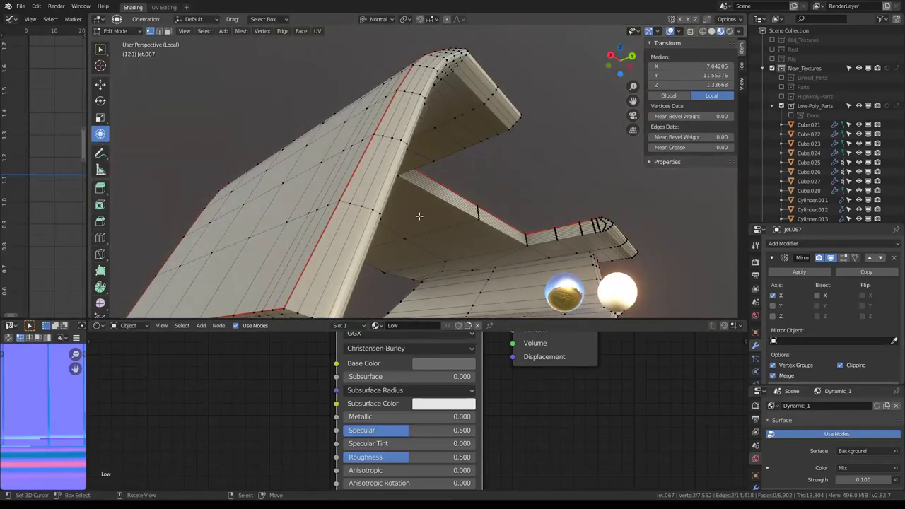
- Edge-slide the selected wing loops flush onto their neighbours
key(g)
key(g)
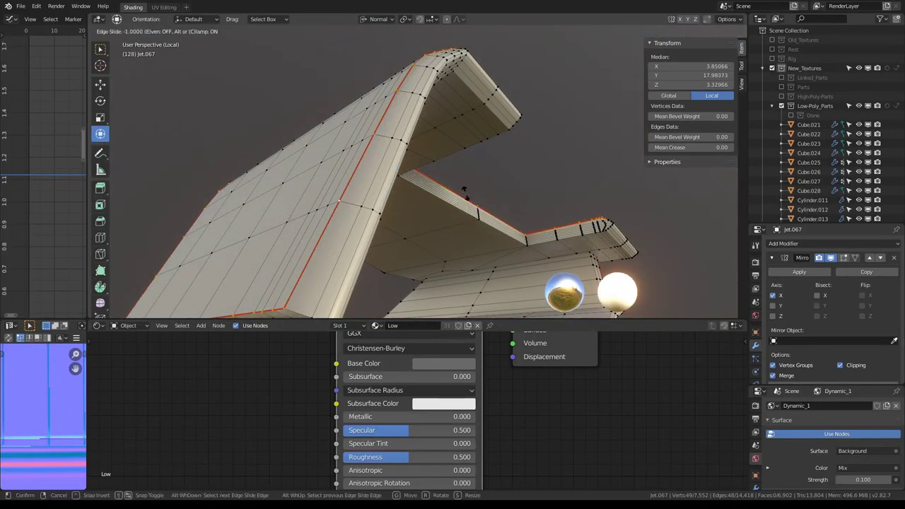
click(470, 197)
key(g)
key(Escape)
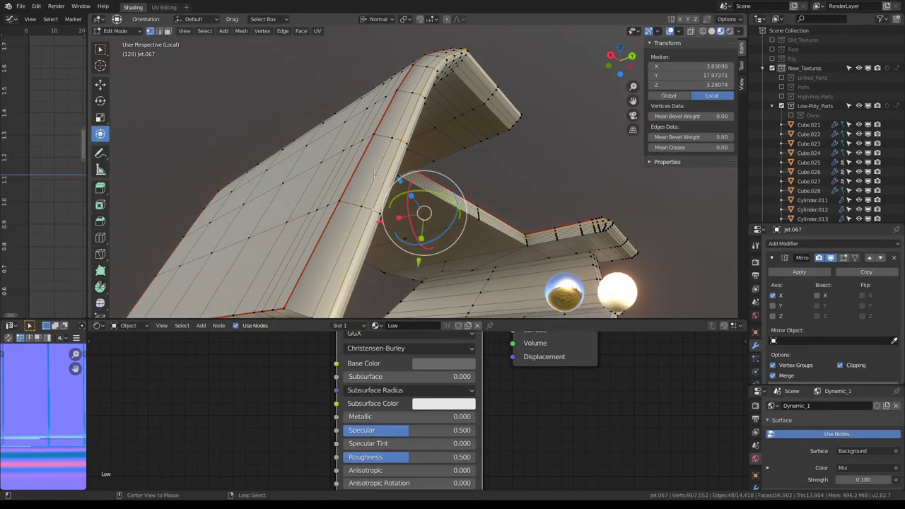
key(g)
key(g)
click(464, 191)
- Slide another underside wing loop, undo the flipped slide, then select the whole hull mesh
middle_drag(464, 191, 372, 144)
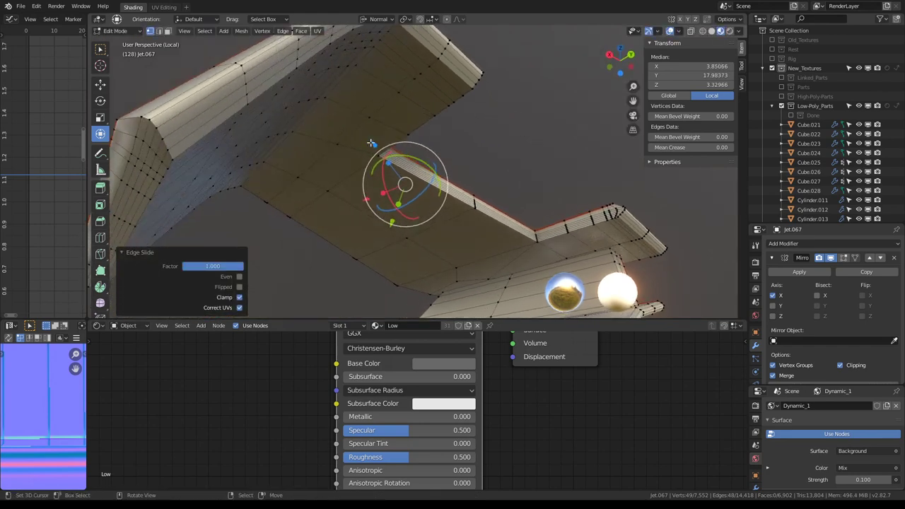
alt+click(273, 77)
click(292, 159)
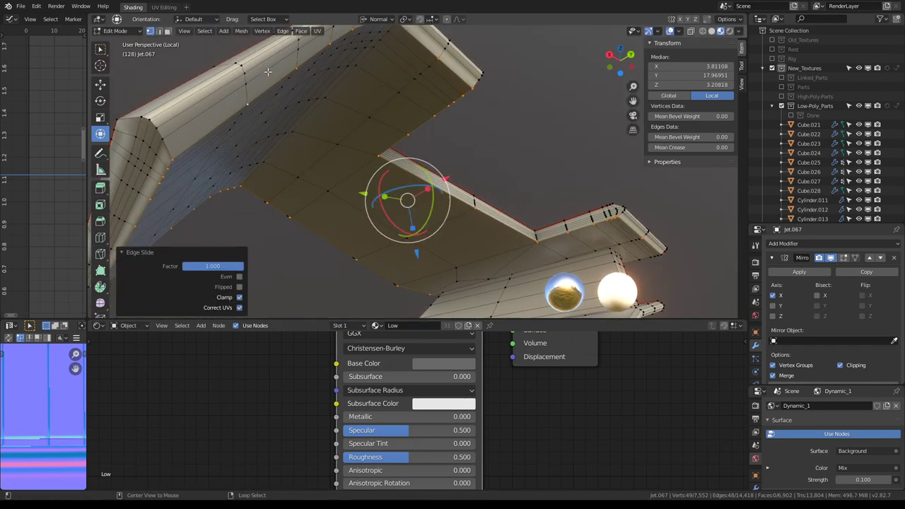
key(g)
key(g)
click(270, 128)
key(ctrl+z)
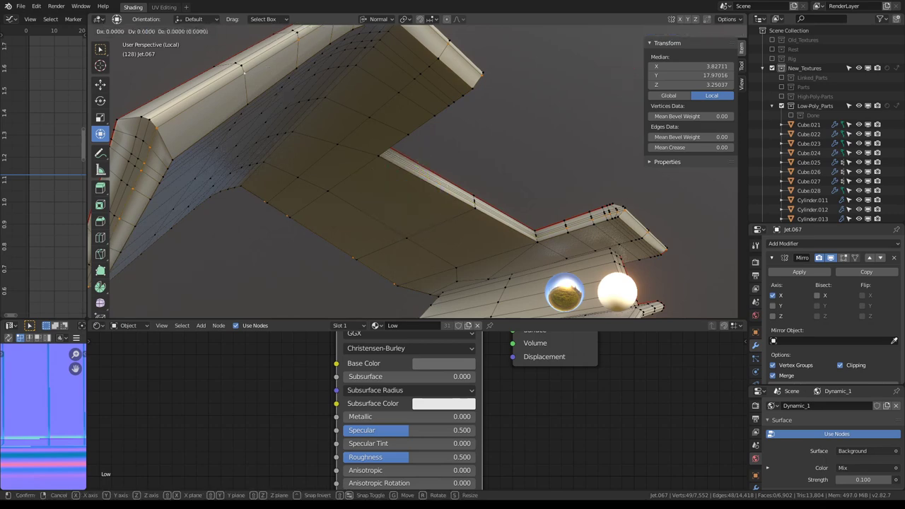
mouse_move(239, 78)
middle_down()
mouse_move(462, 160)
mouse_move(430, 129)
mouse_move(442, 149)
middle_up()
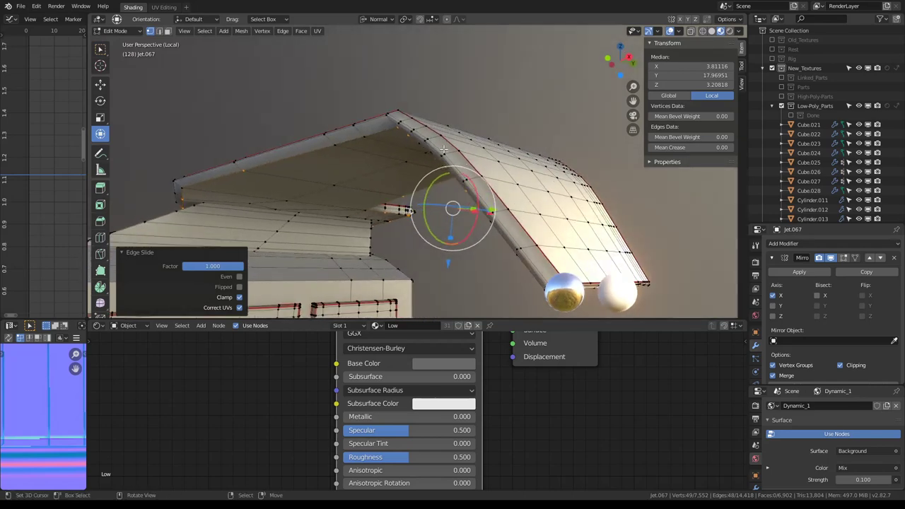
key(a)
right_click(445, 147)
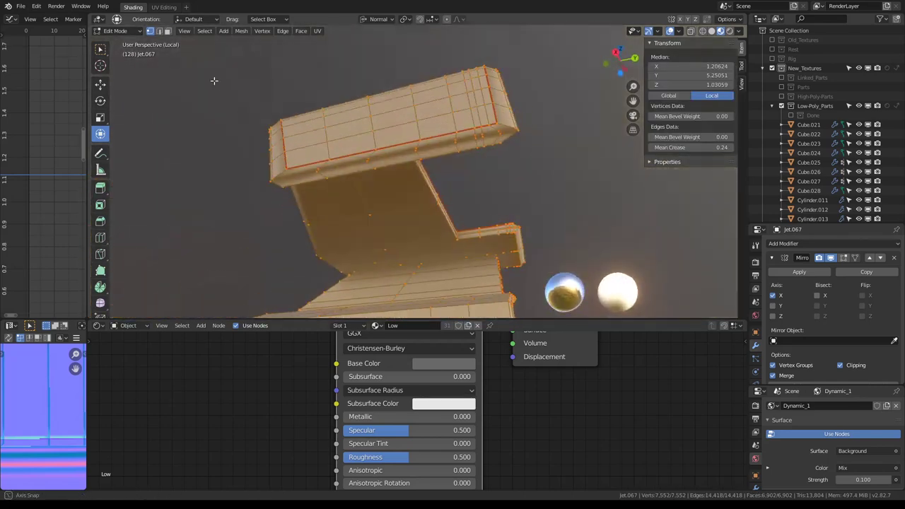
- Select the connected side panel and apply a Limited Dissolve to it
mouse_move(278, 105)
middle_down()
mouse_move(410, 168)
mouse_move(427, 164)
middle_up()
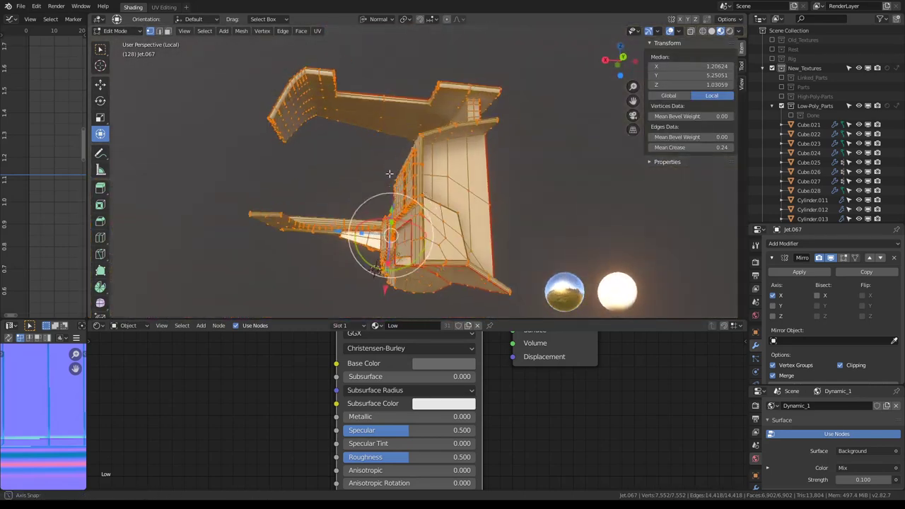
key(alt+a)
key(l)
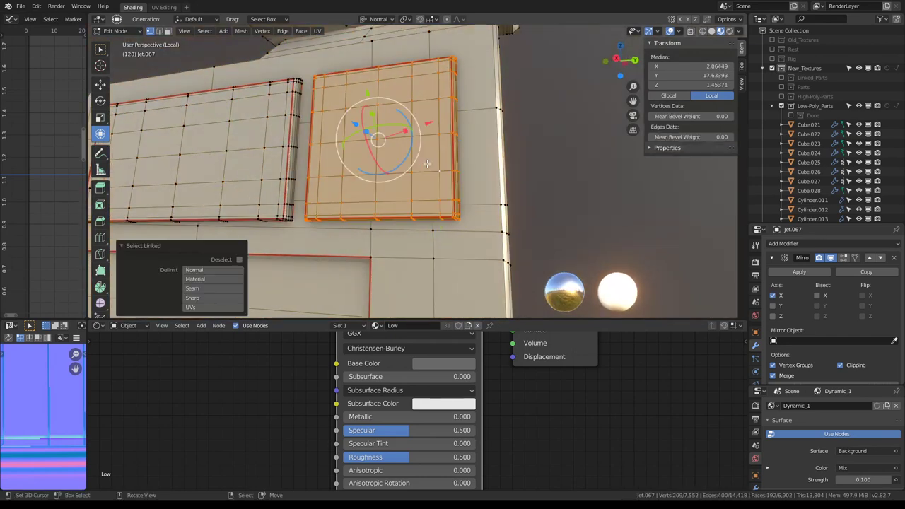
middle_drag(433, 145, 429, 144)
key(q)
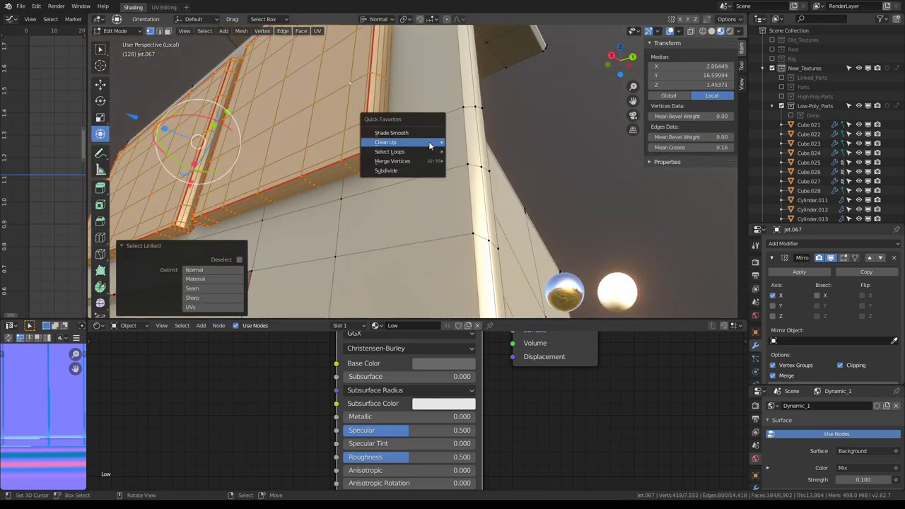
click(479, 174)
- Select all linked tail fin geometry and Limited Dissolve its faces
mouse_move(480, 175)
middle_down()
mouse_move(504, 173)
mouse_move(322, 142)
middle_up()
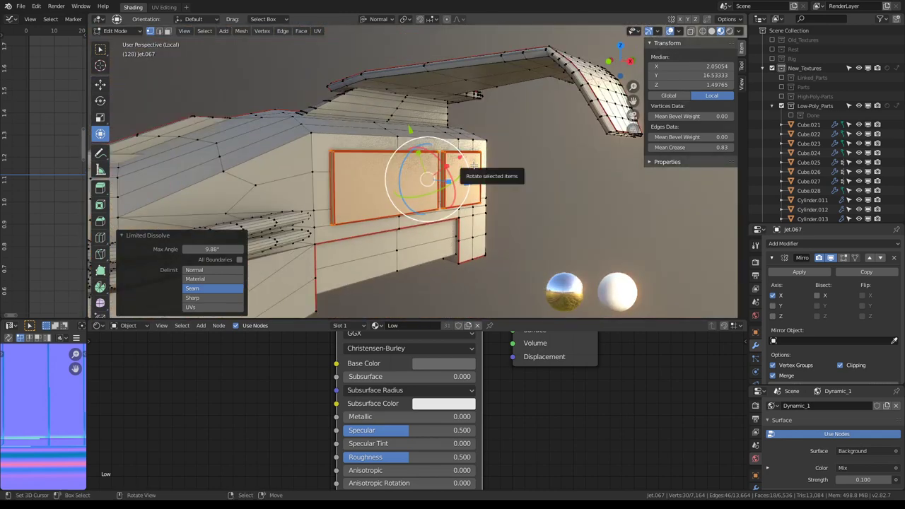
click(474, 165)
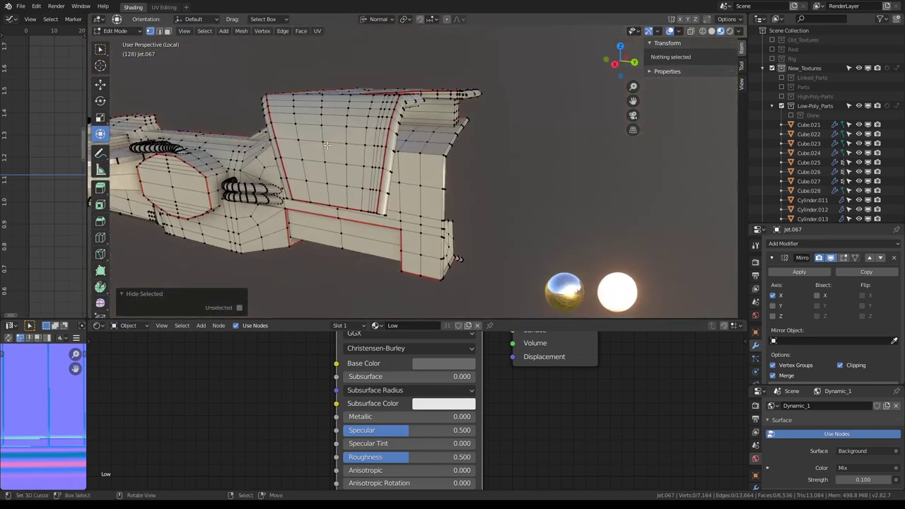
click(322, 141)
key(l)
key(q)
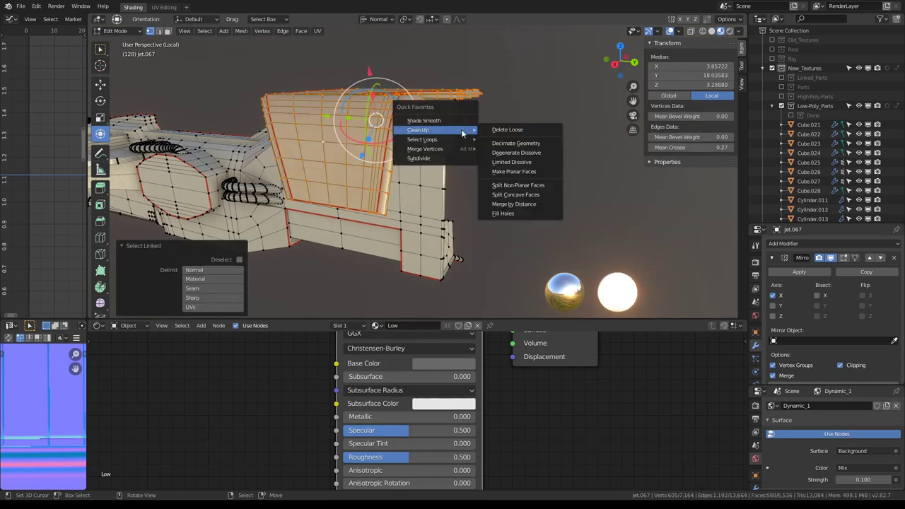
click(518, 164)
- Undo a trial fin triangulation, merge its 243 overlapping vertices, then Limited Dissolve at 9.88°
mouse_move(519, 164)
middle_down()
mouse_move(438, 150)
mouse_move(453, 155)
middle_up()
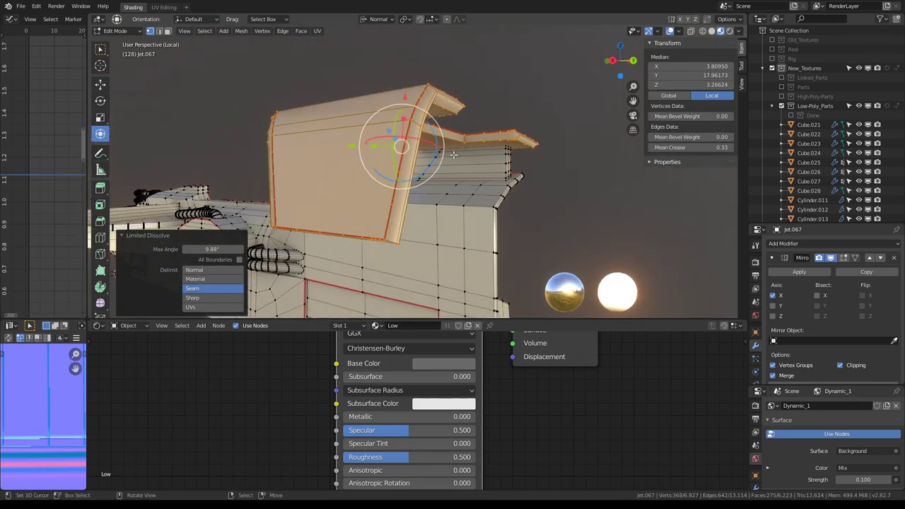
key(ctrl+t)
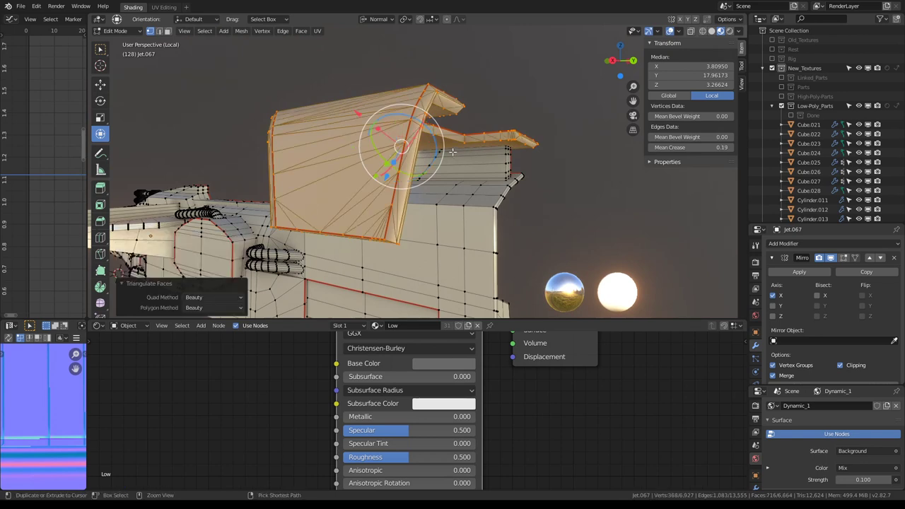
key(ctrl+z)
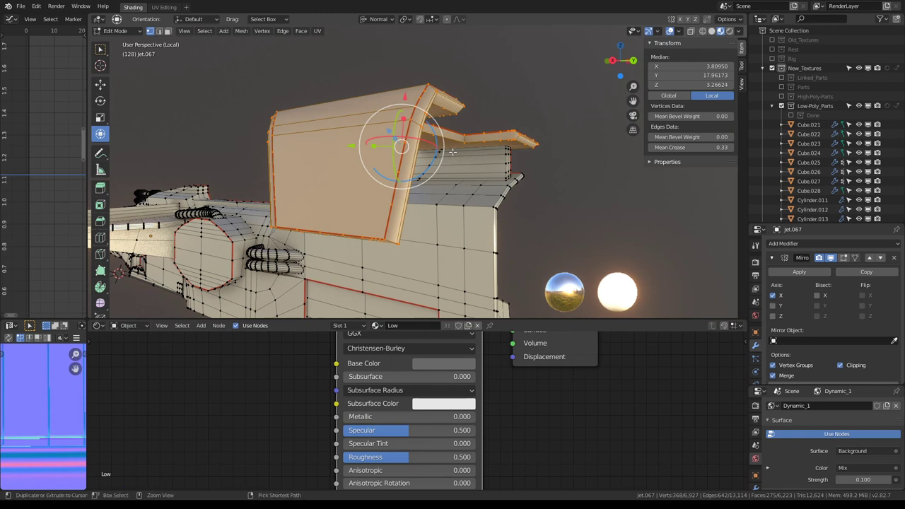
key(q)
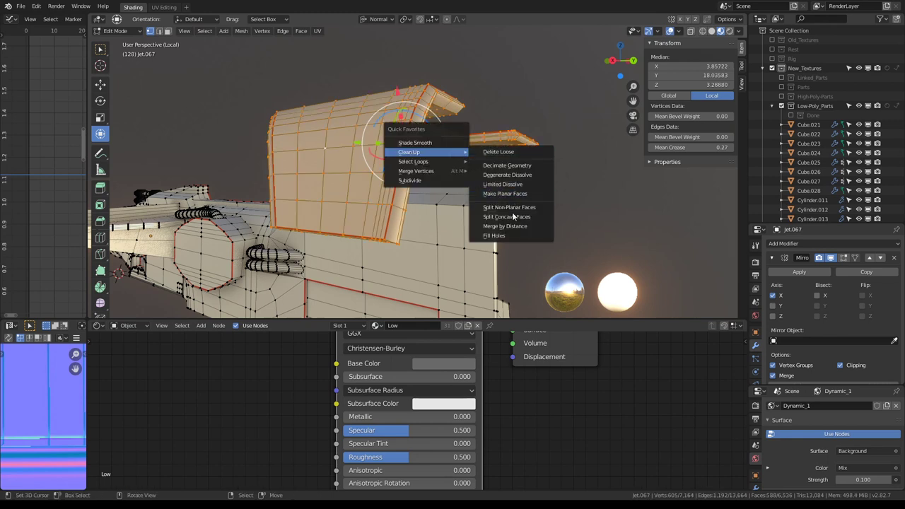
click(512, 226)
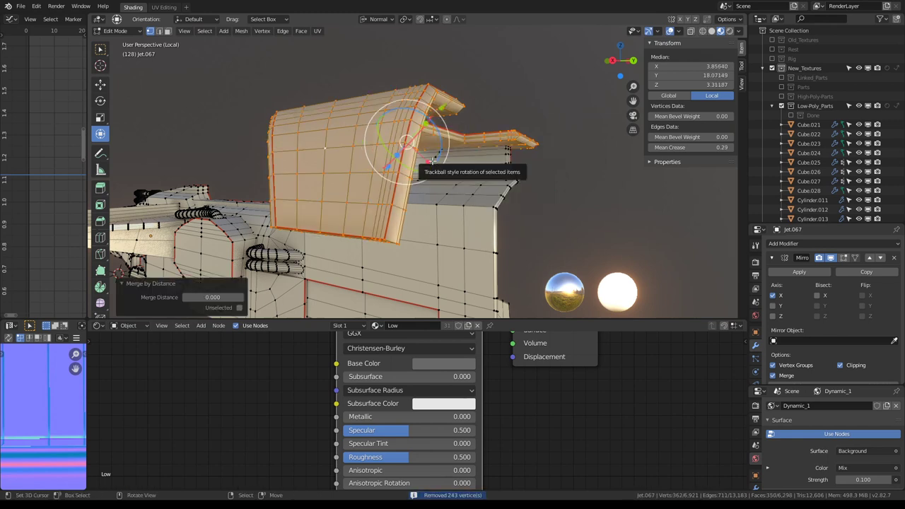
key(q)
click(499, 192)
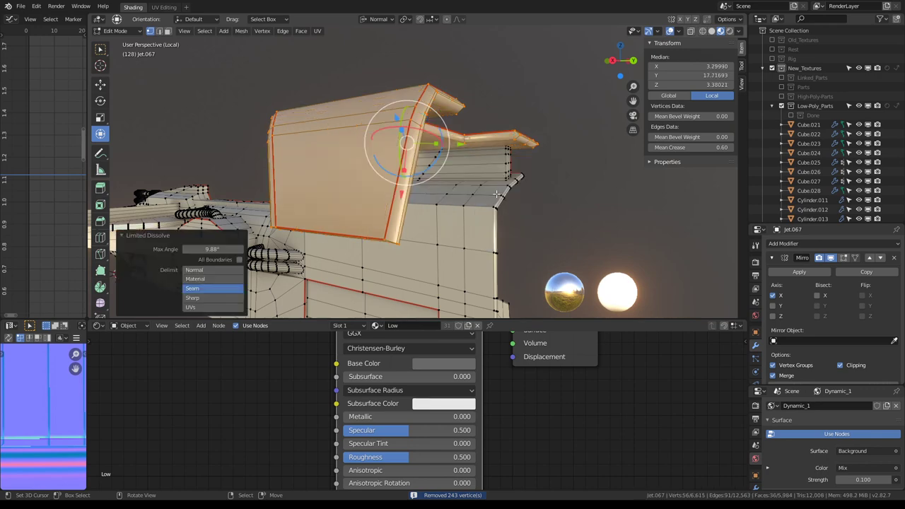
scroll(496, 193, up, 5)
scroll(496, 193, down, 3)
- Try Limited Dissolve max angles of 0.3°, 0.6° and 4.4°, settling on 6.5°
mouse_move(496, 193)
middle_down()
mouse_move(332, 159)
mouse_move(447, 183)
middle_up()
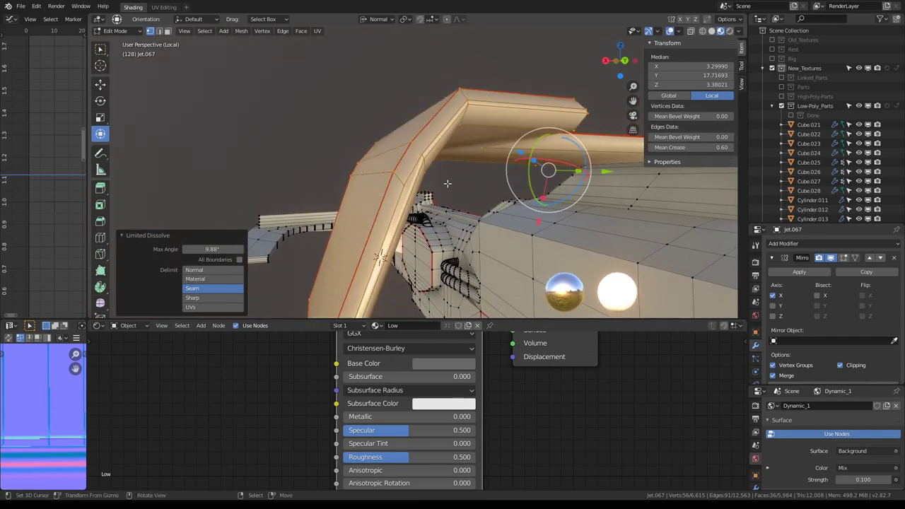
drag(214, 249, 187, 249)
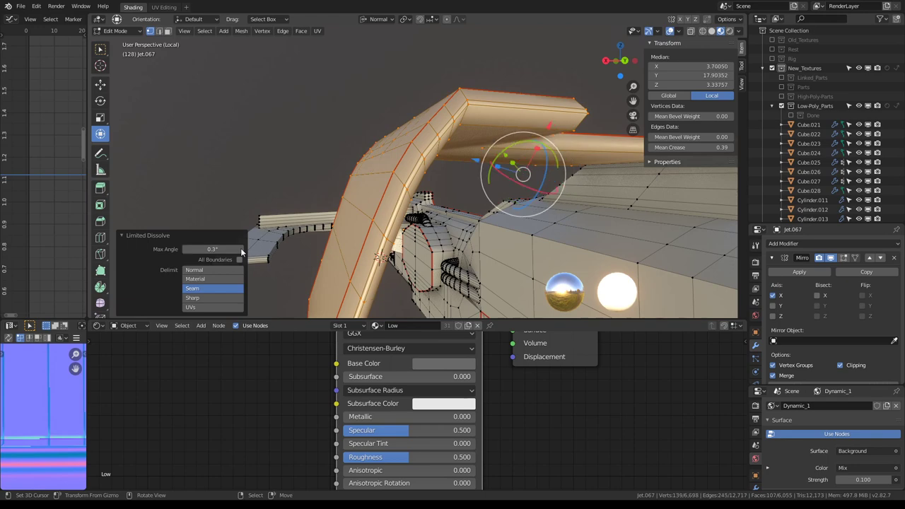
click(241, 249)
click(241, 249)
mouse_move(318, 212)
middle_down()
mouse_move(412, 171)
mouse_move(383, 210)
middle_up()
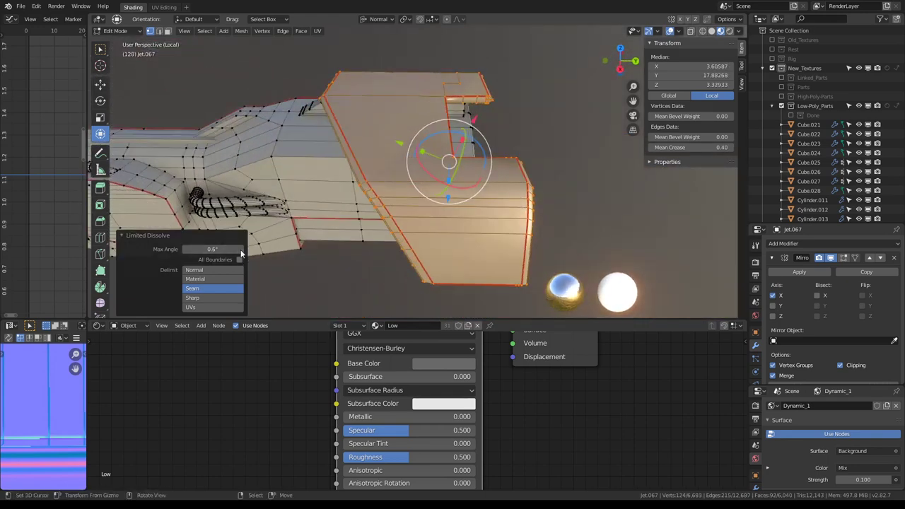
mouse_move(240, 254)
middle_down()
mouse_move(348, 92)
mouse_move(471, 130)
mouse_move(449, 180)
middle_up()
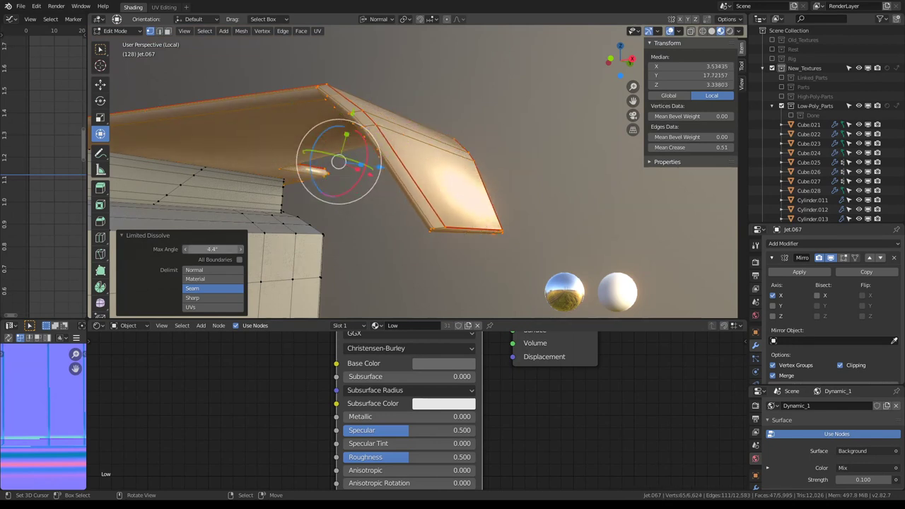
mouse_move(459, 186)
middle_down()
mouse_move(339, 190)
mouse_move(278, 116)
mouse_move(436, 135)
mouse_move(469, 95)
middle_up()
- Vertex Slide the wing's first stray corner vertex to the end of its edge
click(462, 90)
key(shift+v)
click(644, 100)
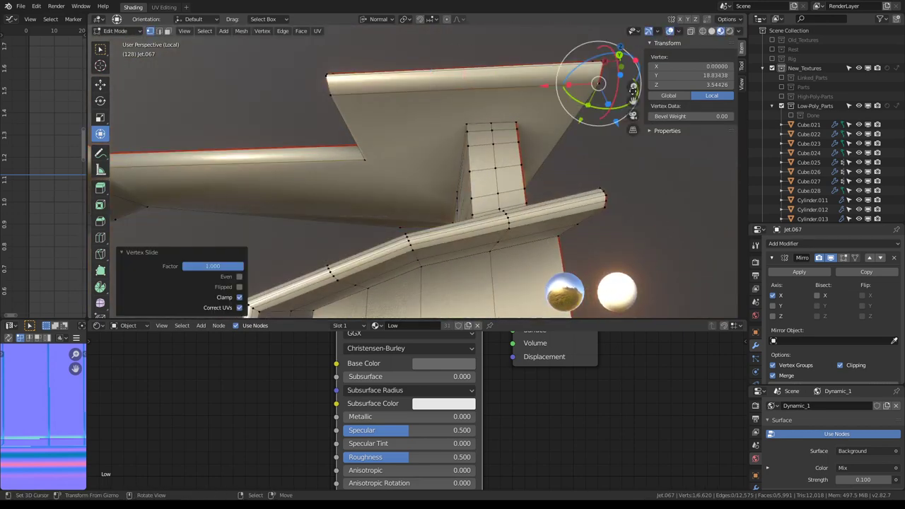
mouse_move(644, 100)
middle_down()
mouse_move(385, 195)
mouse_move(536, 97)
mouse_move(431, 162)
mouse_move(575, 134)
mouse_move(384, 112)
mouse_move(344, 97)
middle_up()
- Slide the remaining stray corner vertices at factor 1.000 and select the linked wing piece
middle_drag(344, 96, 461, 171)
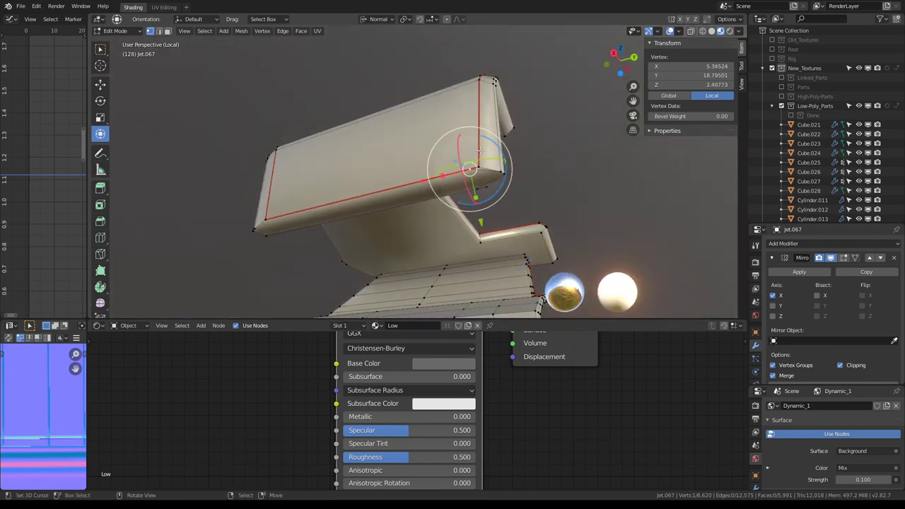
scroll(479, 150, up, 5)
scroll(479, 150, down, 5)
mouse_move(479, 149)
middle_down()
mouse_move(495, 150)
mouse_move(485, 175)
middle_up()
click(521, 138)
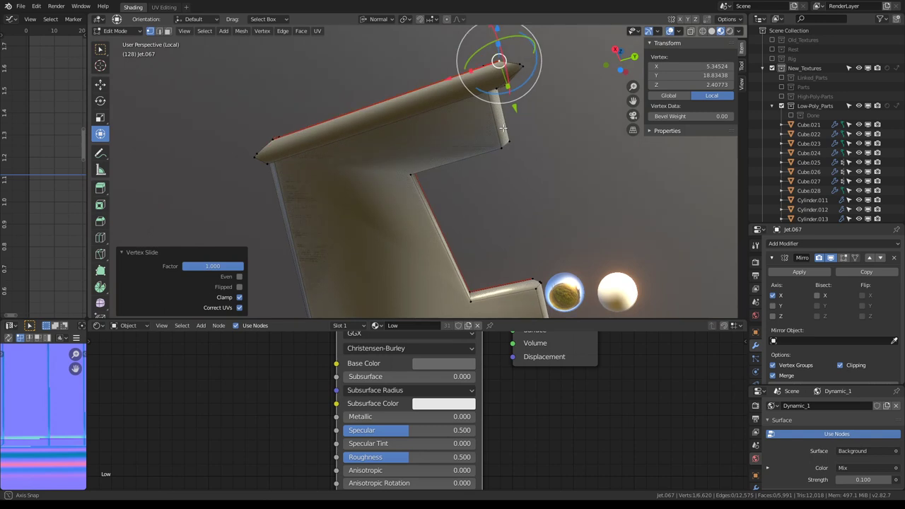
click(524, 163)
key(ctrl+l)
mouse_move(453, 168)
middle_down()
mouse_move(514, 141)
mouse_move(345, 151)
middle_up()
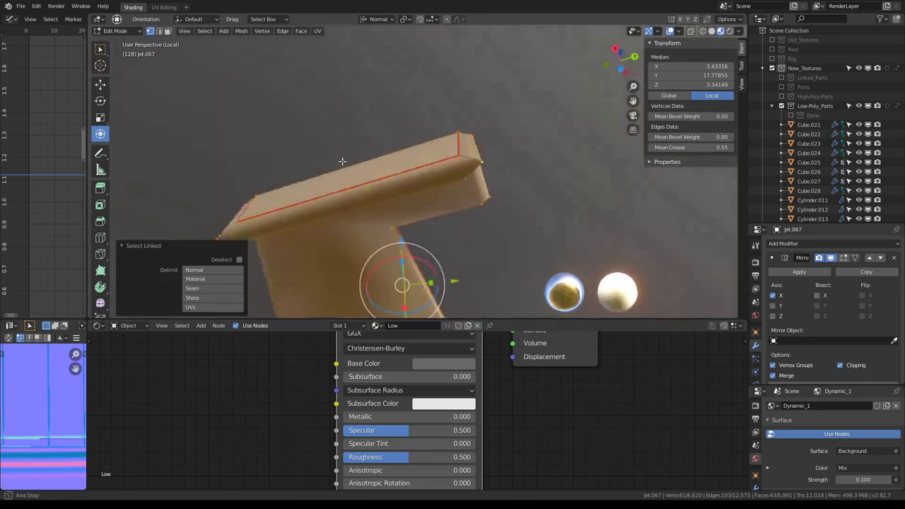
- Merge the wing's duplicate vertices by distance, triangulate it, and hide it
key(q)
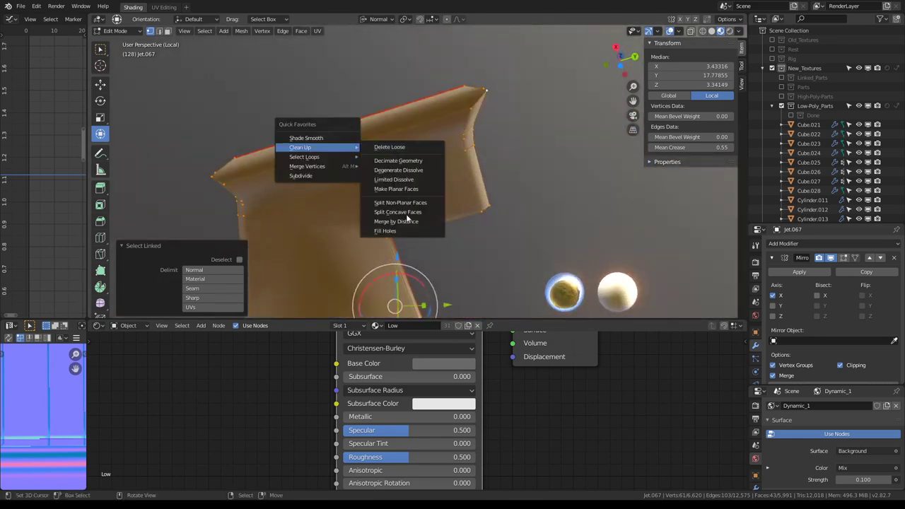
click(407, 219)
mouse_move(407, 219)
middle_down()
mouse_move(441, 164)
mouse_move(396, 212)
mouse_move(342, 211)
mouse_move(461, 144)
mouse_move(398, 137)
mouse_move(370, 151)
mouse_move(442, 192)
mouse_move(508, 203)
mouse_move(424, 189)
mouse_move(403, 166)
mouse_move(449, 122)
mouse_move(502, 120)
mouse_move(482, 136)
mouse_move(461, 188)
mouse_move(389, 145)
mouse_move(439, 170)
mouse_move(482, 154)
mouse_move(506, 201)
mouse_move(366, 133)
mouse_move(344, 158)
mouse_move(422, 139)
mouse_move(420, 67)
mouse_move(474, 131)
mouse_move(412, 161)
mouse_move(481, 124)
mouse_move(532, 112)
middle_up()
click(396, 233)
key(ctrl+l)
key(ctrl+t)
key(Tab)
key(Tab)
key(h)
- Limited Dissolve the lower fin at 6.5°, frame the selection, and reveal all hidden geometry
key(l)
key(q)
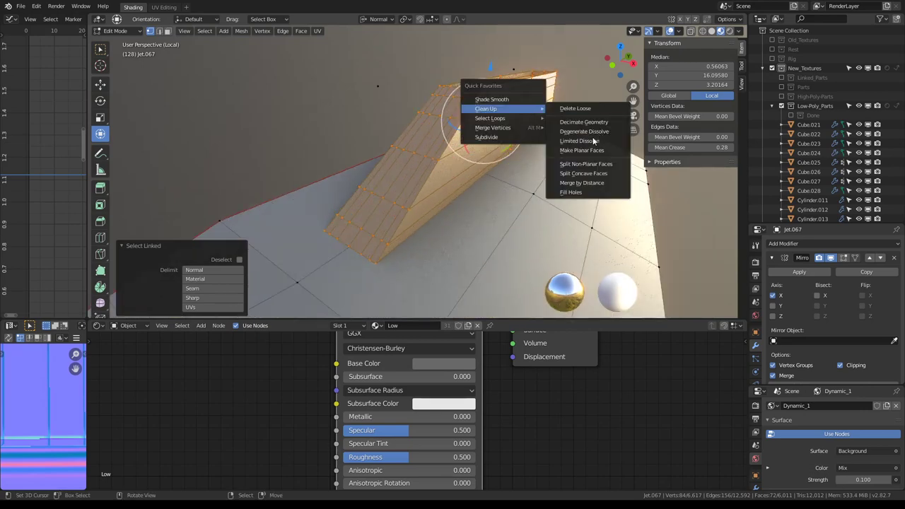
click(595, 142)
mouse_move(594, 142)
middle_down()
mouse_move(367, 149)
mouse_move(487, 123)
mouse_move(461, 139)
mouse_move(374, 144)
mouse_move(396, 116)
mouse_move(443, 116)
mouse_move(443, 84)
mouse_move(396, 128)
middle_up()
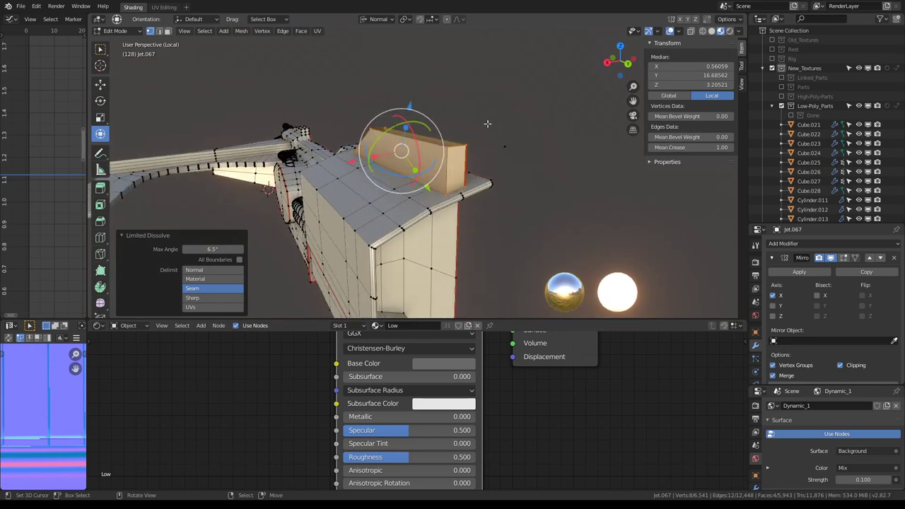
key(ctrl+l)
key(q)
key(KP_Decimal)
key(alt+h)
- Hide the connected upper wing piece to expose the fuselage
click(629, 141)
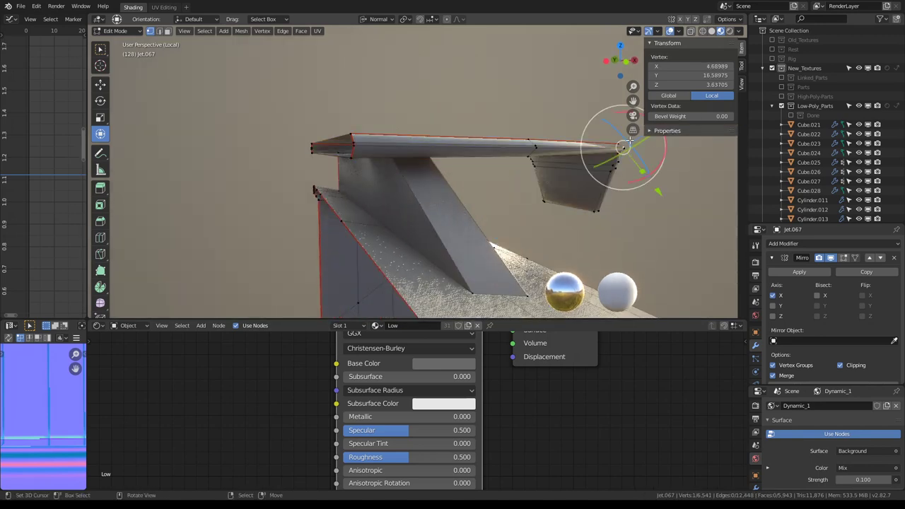
key(l)
key(h)
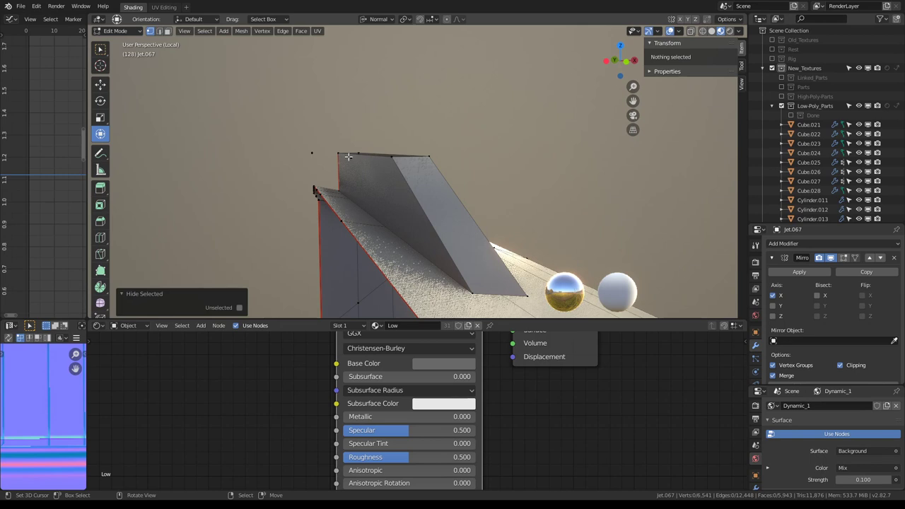
- Delete the two stray vertices beside the fin, leaving 6,539 vertices
click(348, 157)
drag(350, 158, 344, 139)
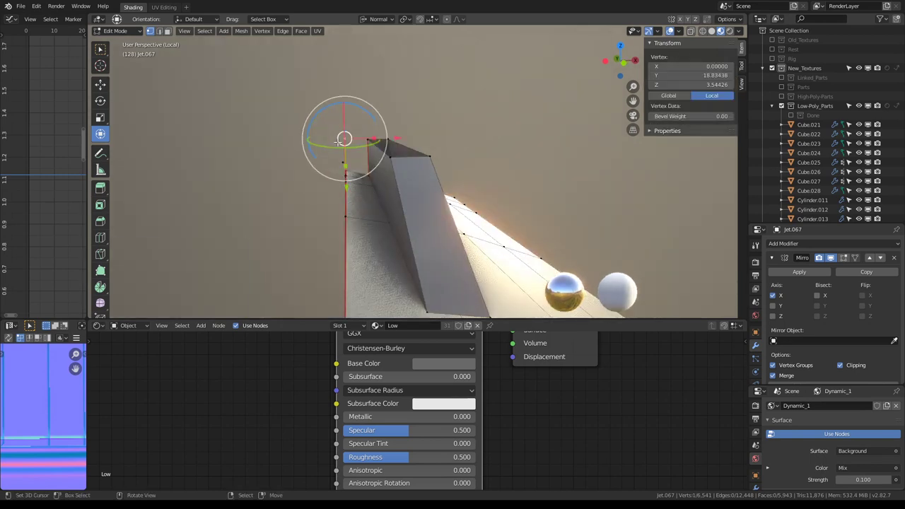
mouse_move(349, 167)
middle_down()
mouse_move(330, 162)
mouse_move(332, 142)
middle_up()
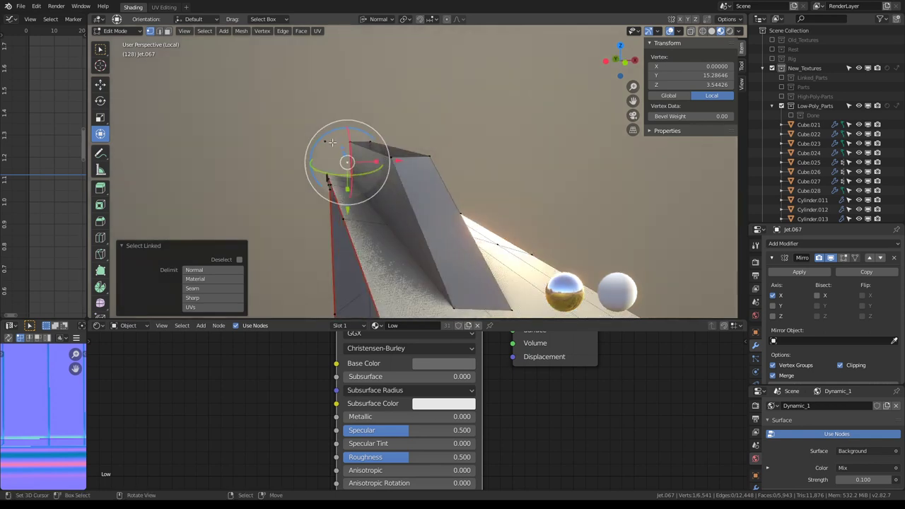
drag(339, 147, 310, 133)
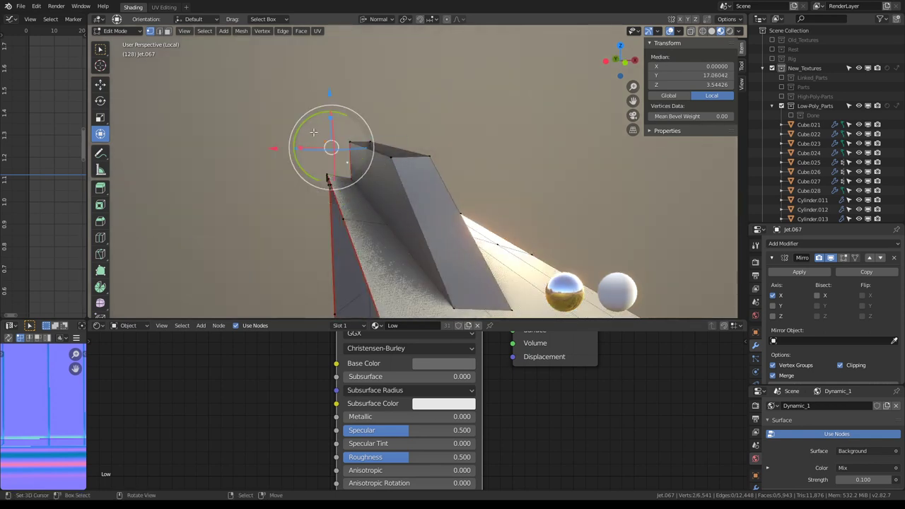
click(314, 132)
middle_drag(313, 132, 328, 144)
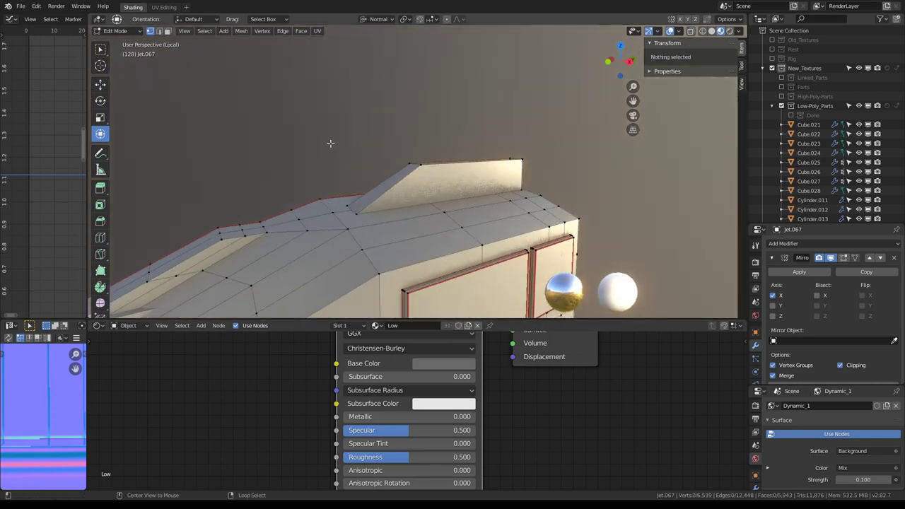